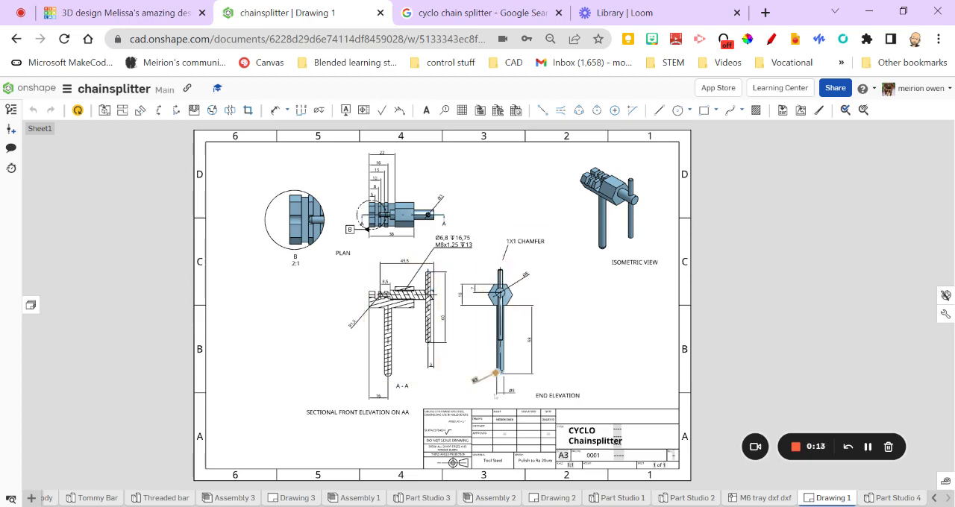
Examine the dimensions, hole callout and chamfer note on the plan, sectional front and end elevations of the finished chain splitter drawing
scroll(416, 255, "up", 3)
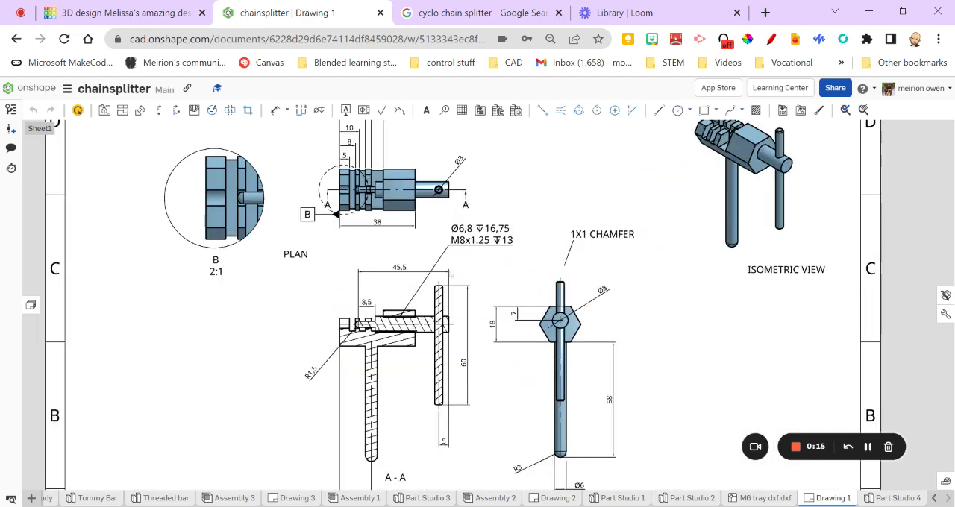
scroll(415, 255, "up", 3)
mouse_move(465, 319)
middle_mouse_down()
mouse_move(433, 185)
mouse_move(435, 201)
middle_mouse_up()
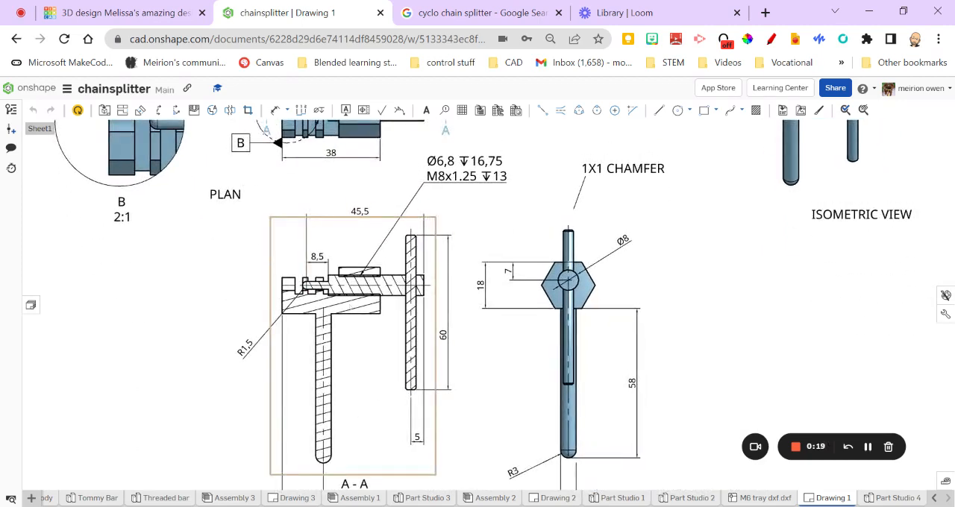
mouse_move(353, 306)
middle_mouse_down()
mouse_move(402, 367)
mouse_move(387, 370)
middle_mouse_up()
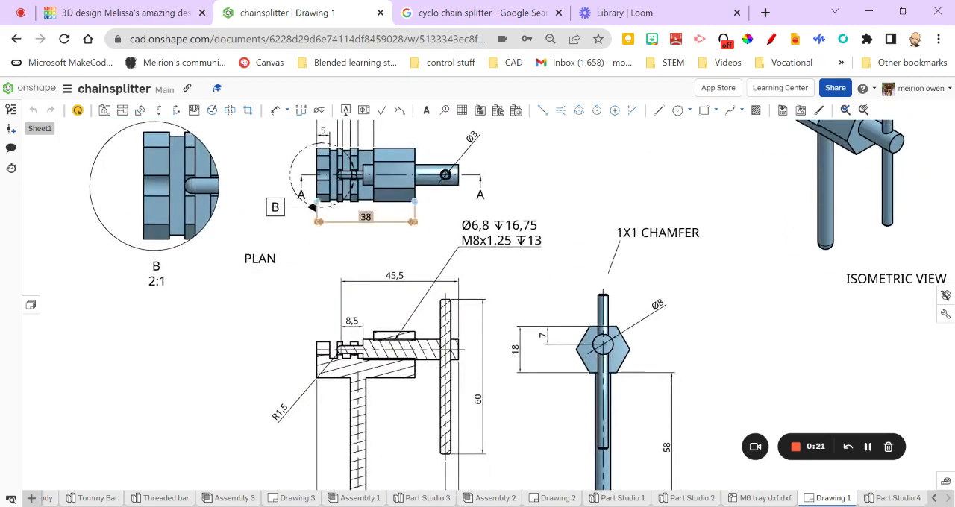
middle_click_drag(349, 248, 334, 423)
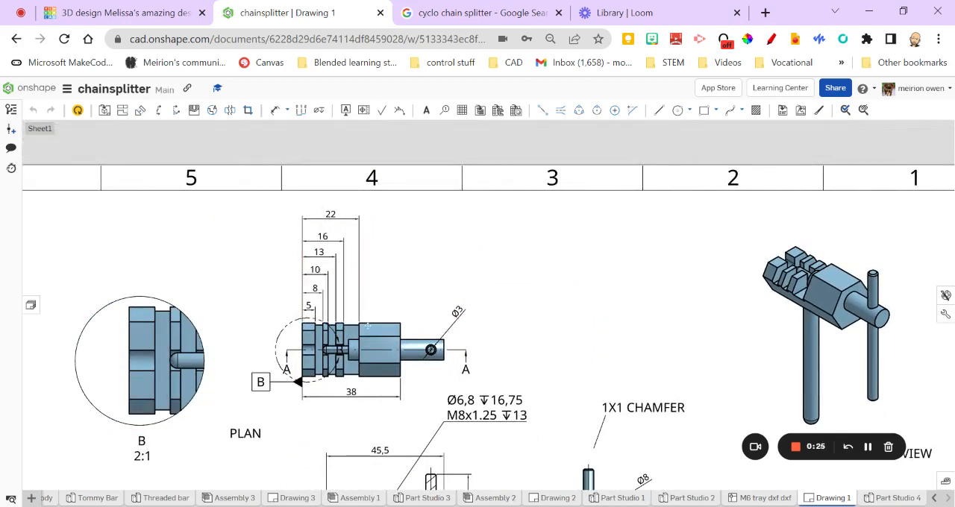
mouse_move(526, 359)
middle_mouse_down()
mouse_move(529, 257)
mouse_move(477, 198)
mouse_move(512, 276)
middle_mouse_up()
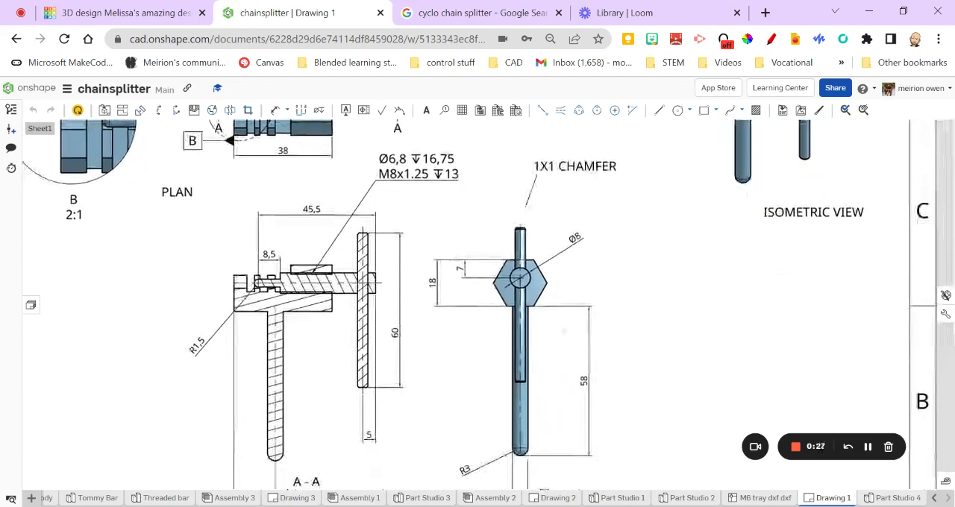
mouse_move(476, 230)
middle_mouse_down()
mouse_move(509, 276)
mouse_move(579, 311)
mouse_move(596, 352)
middle_mouse_up()
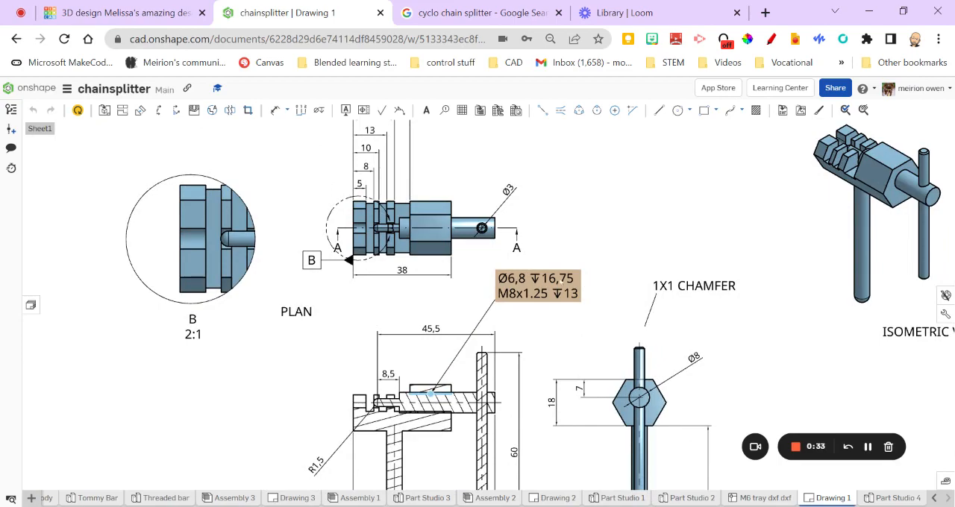
mouse_move(679, 310)
middle_mouse_down()
mouse_move(526, 275)
mouse_move(541, 190)
middle_mouse_up()
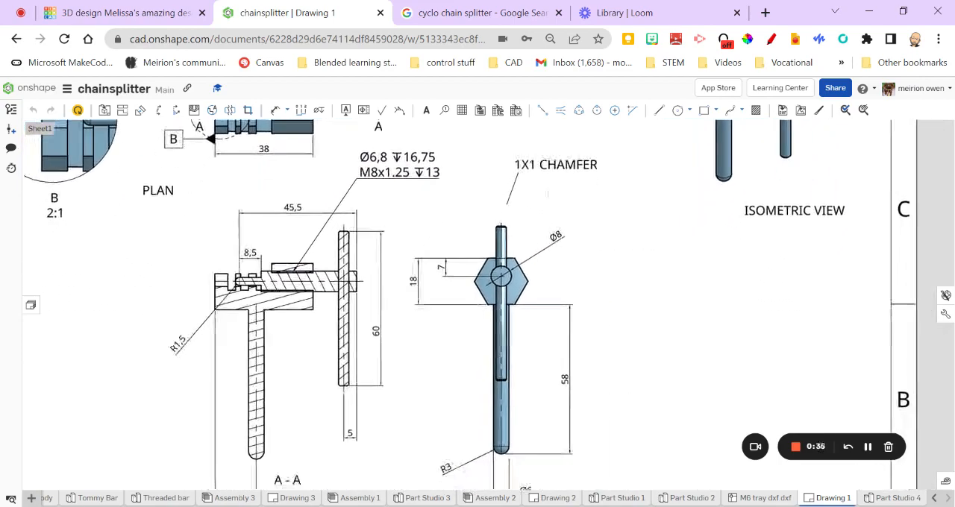
Examine the finished drawing's title block, including its title, material, finish, scale and projection entries, and return to the whole sheet
scroll(571, 314, "down", 3)
scroll(585, 356, "down", 1)
middle_click_drag(585, 357, 578, 253)
scroll(613, 360, "up", 5)
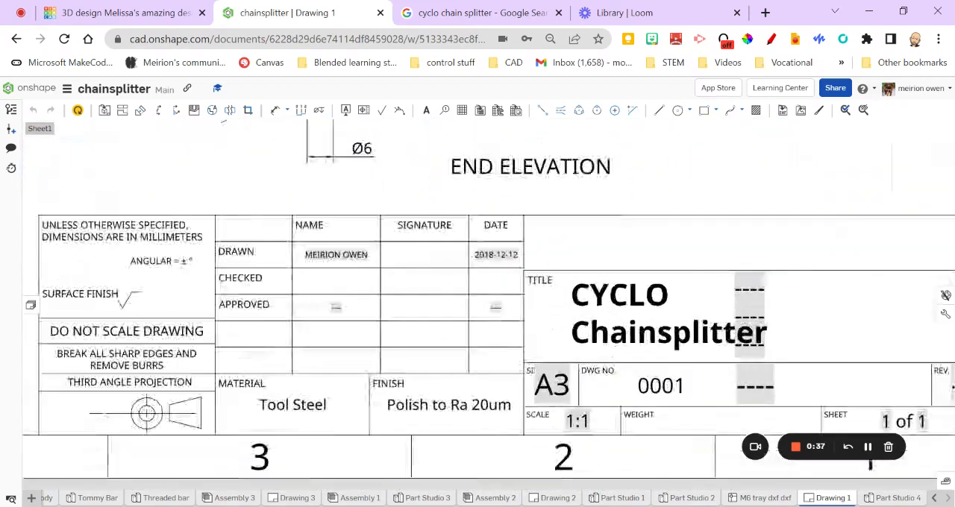
scroll(612, 360, "down", 1)
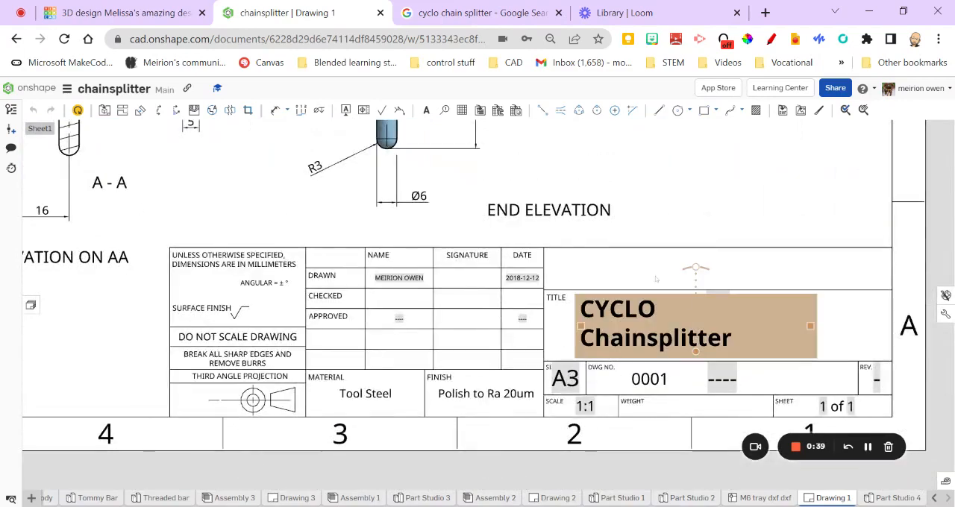
scroll(485, 266, "down", 3)
scroll(485, 267, "down", 2)
mouse_move(433, 193)
middle_mouse_down()
mouse_move(464, 343)
mouse_move(471, 339)
middle_mouse_up()
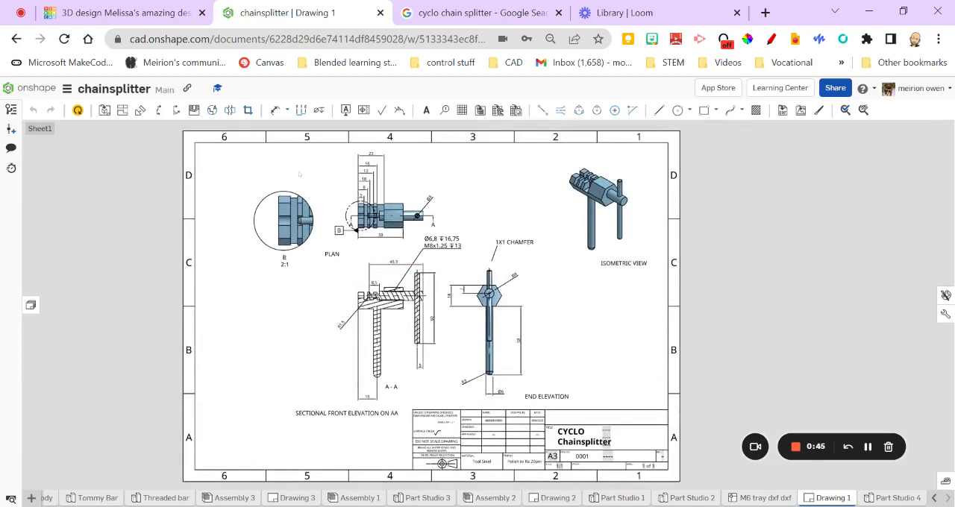
Create a drawing from a custom ISO A3 template in third angle projection with the border excluded, and dismiss the automatic view insertion
left_click(32, 497)
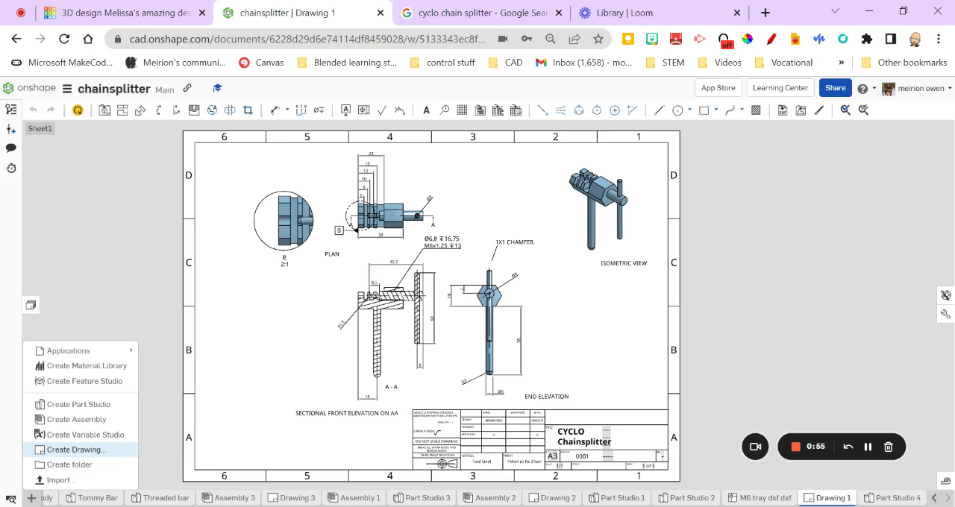
left_click(71, 450)
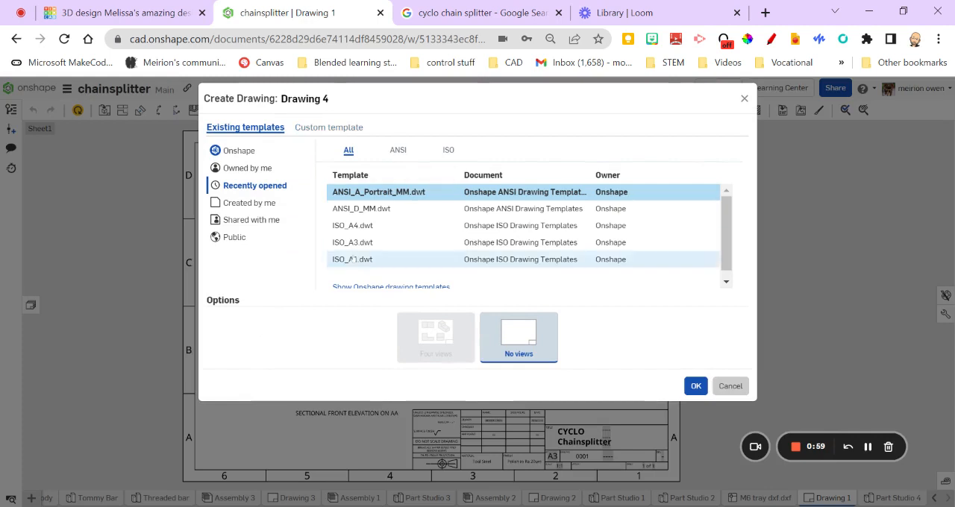
left_click(339, 127)
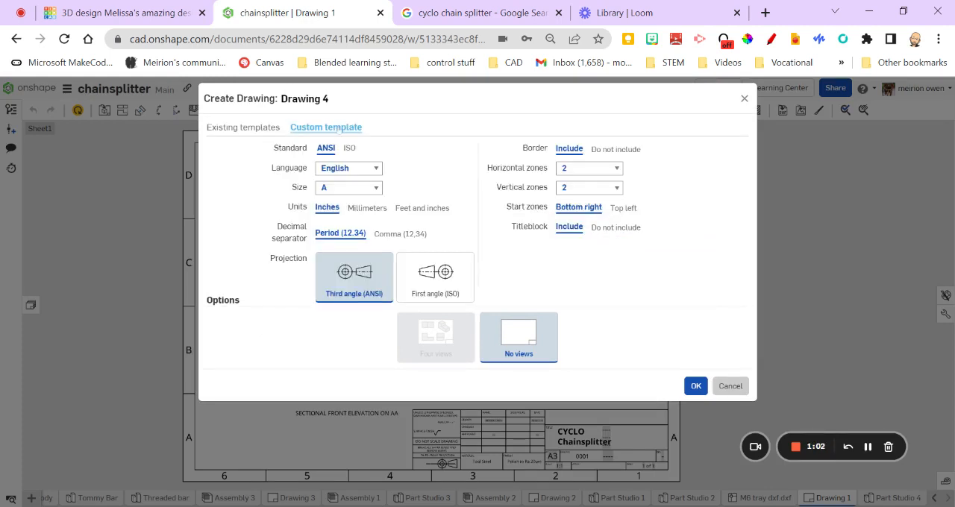
left_click(349, 148)
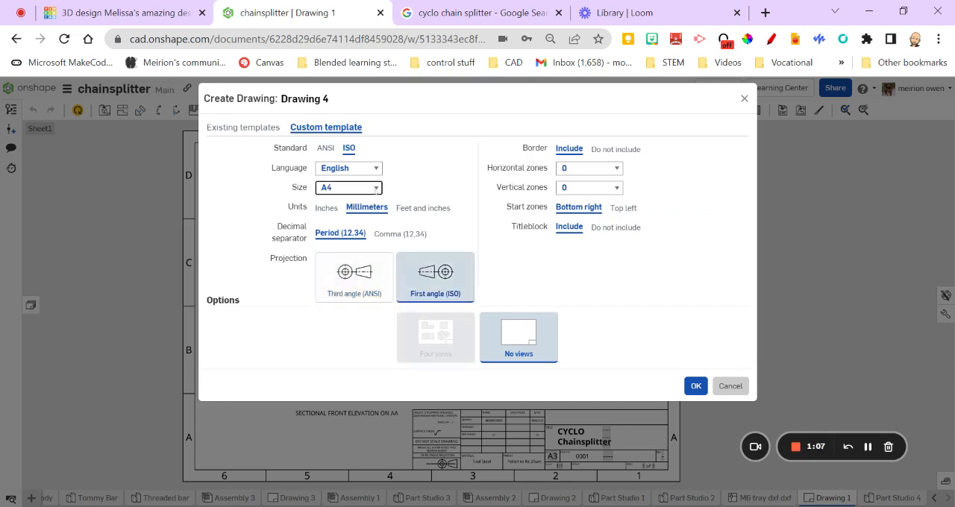
left_click(363, 233)
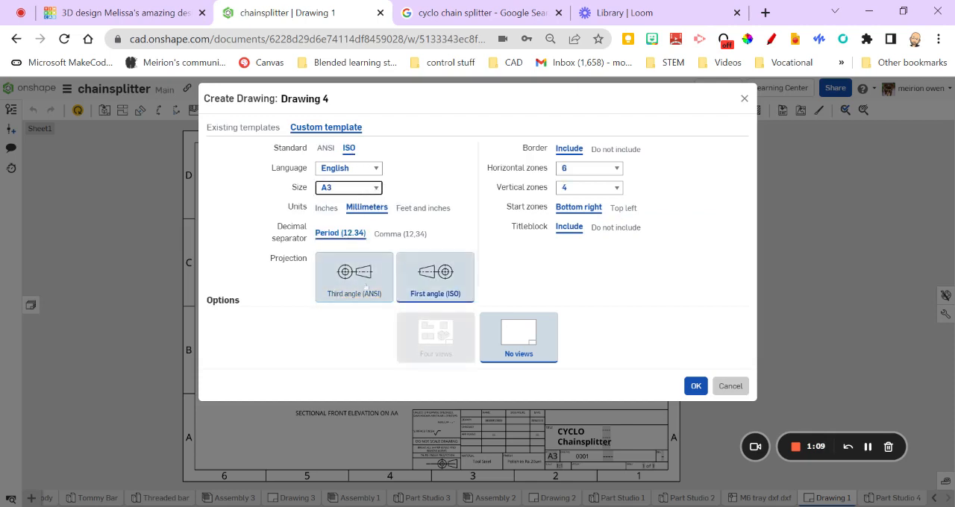
left_click(362, 283)
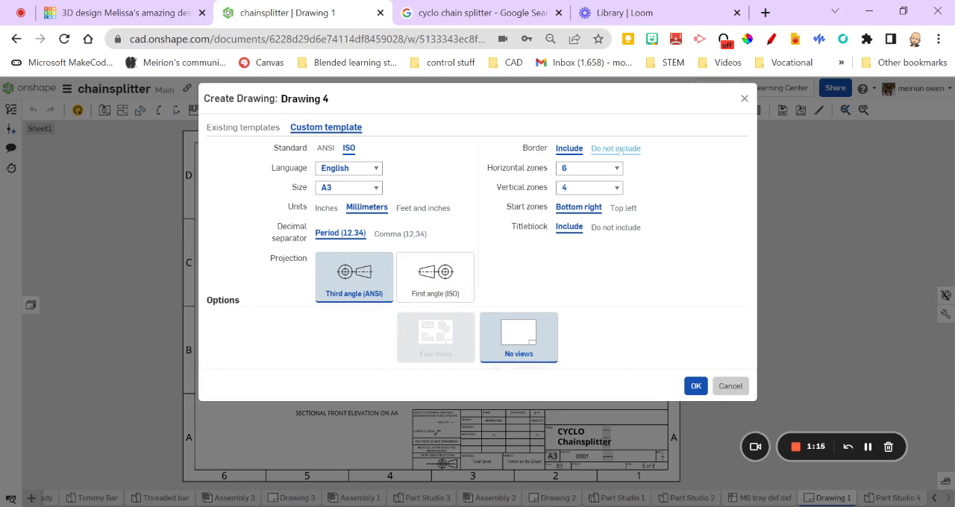
left_click(616, 149)
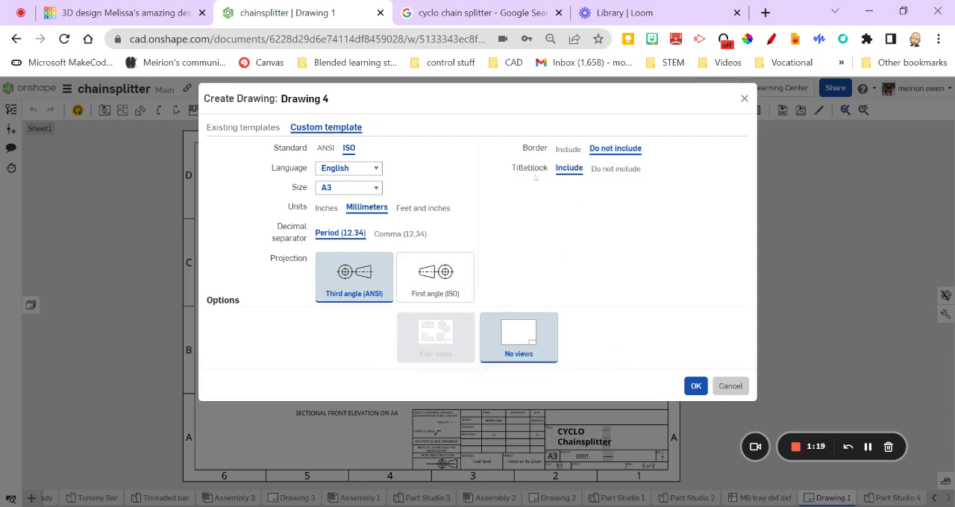
left_click(695, 387)
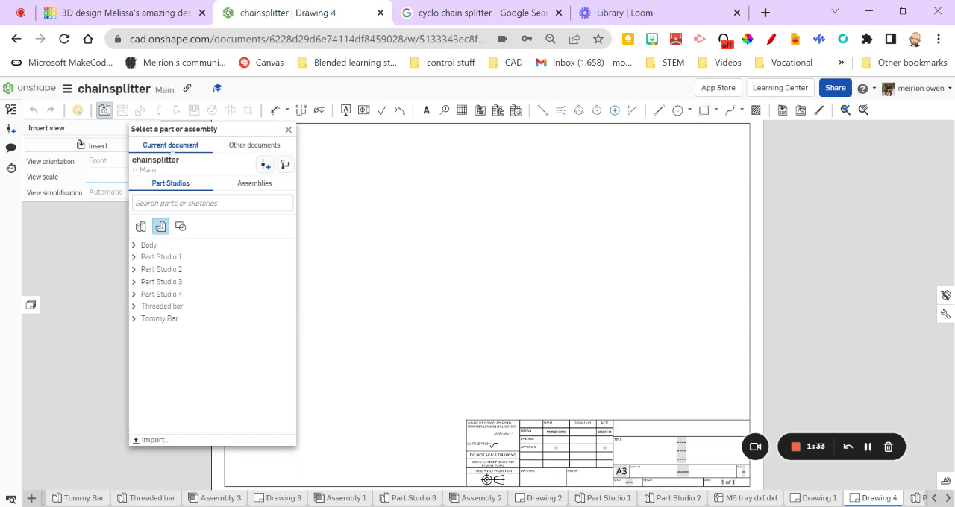
left_click(288, 130)
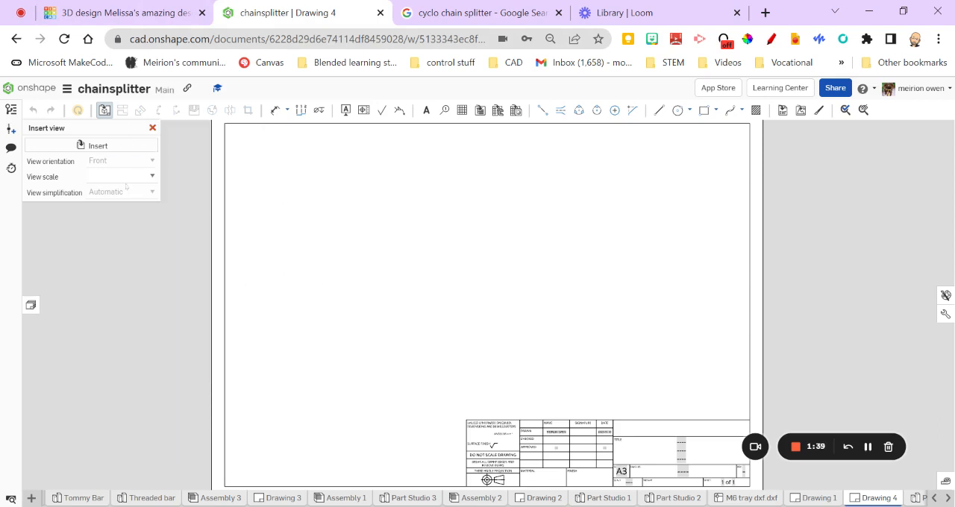
left_click(152, 127)
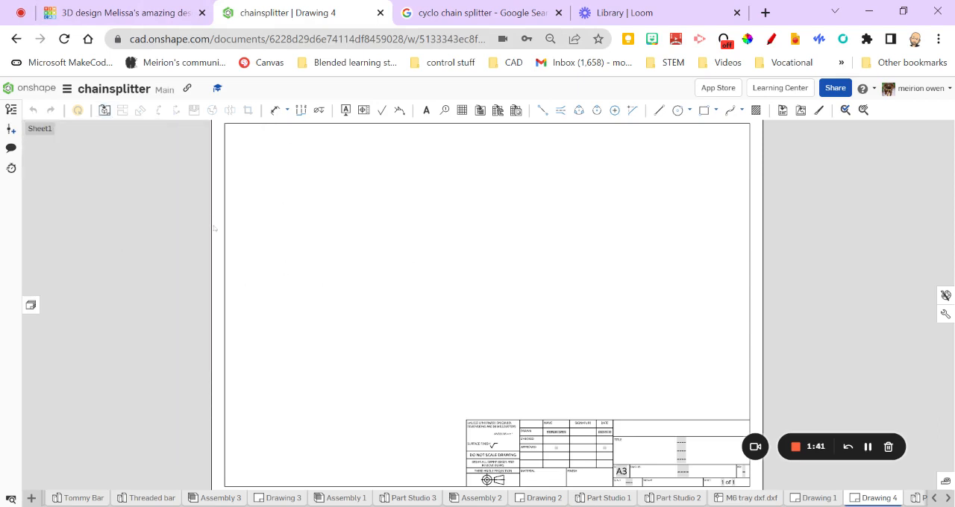
Insert a 1:1 front-orientation view of Part 1 from Part Studio 4 near the centre of the sheet
left_click(103, 109)
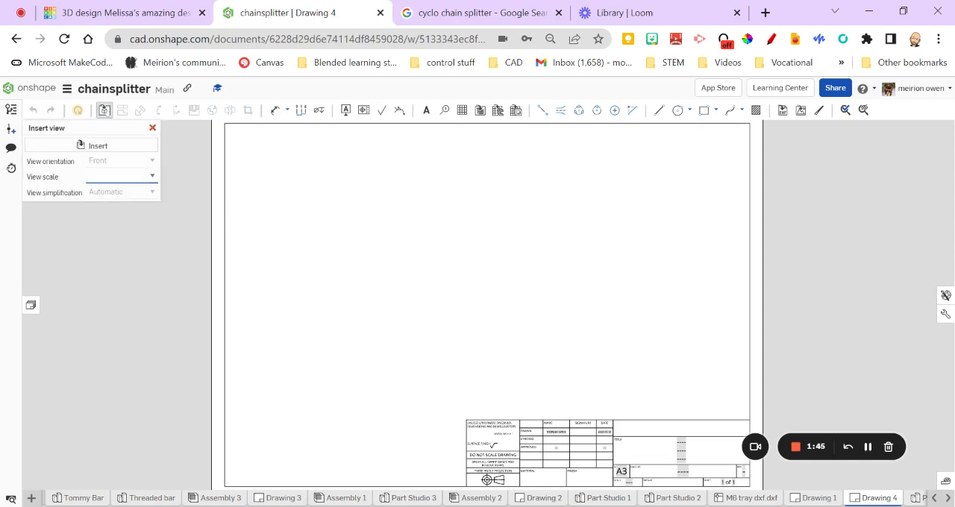
left_click(107, 147)
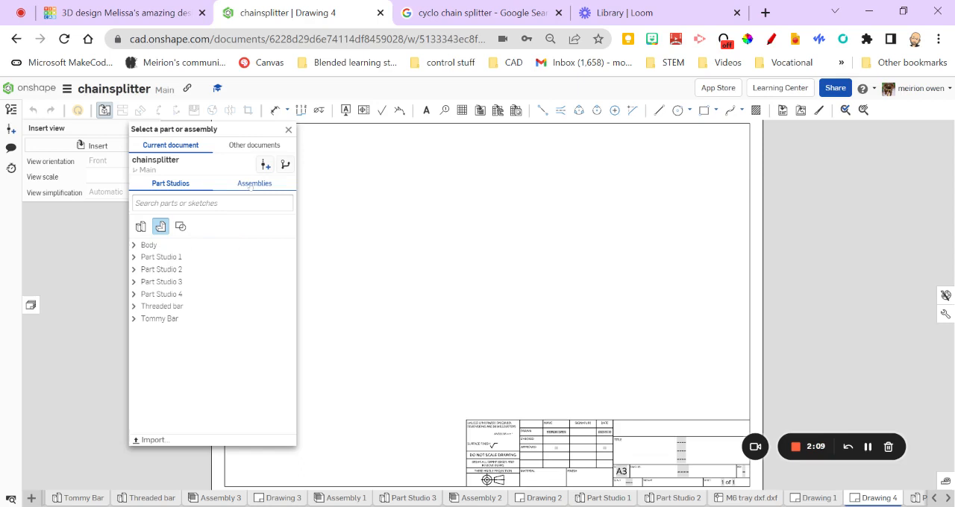
left_click(136, 296)
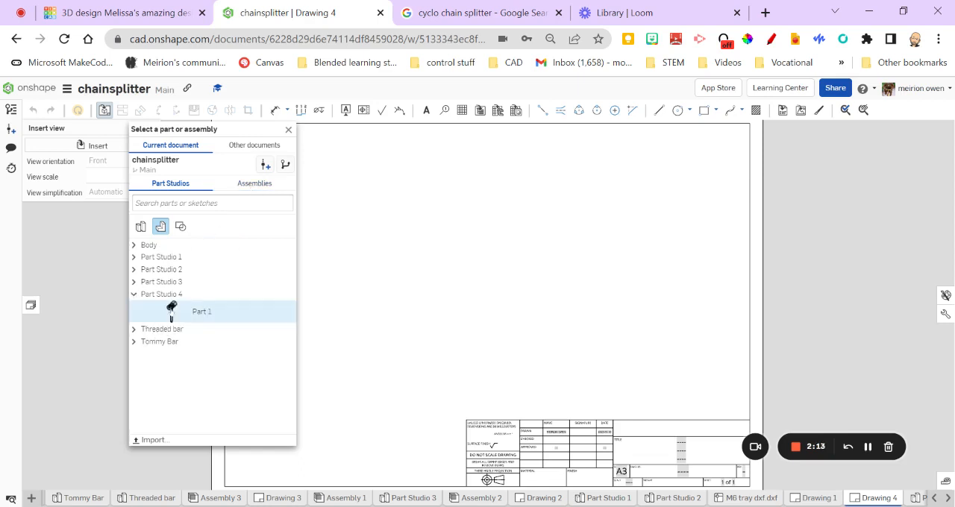
left_click(267, 308)
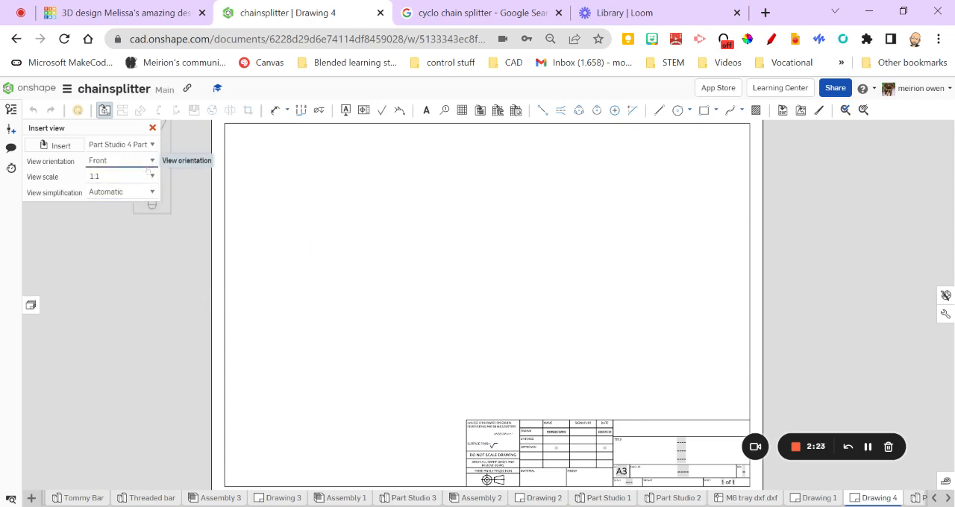
left_click(140, 184)
left_click(141, 202)
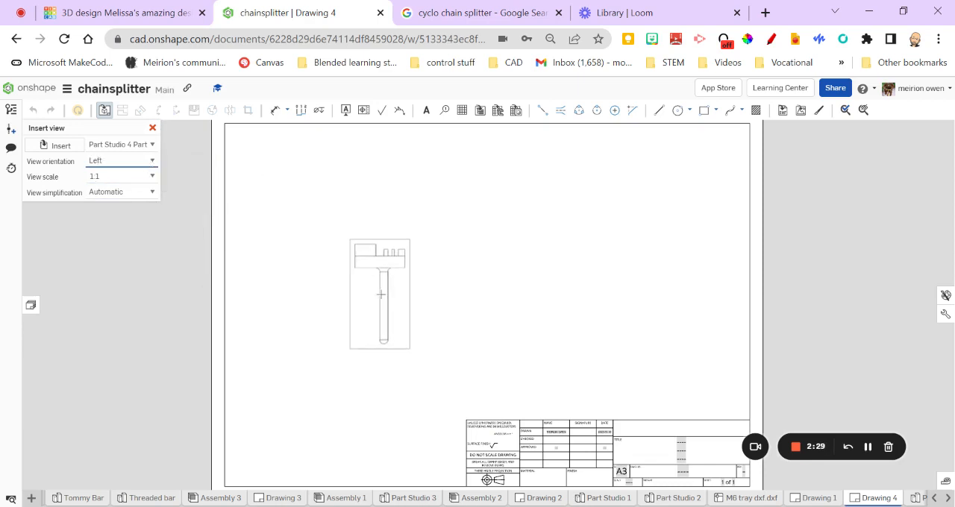
left_click(141, 171)
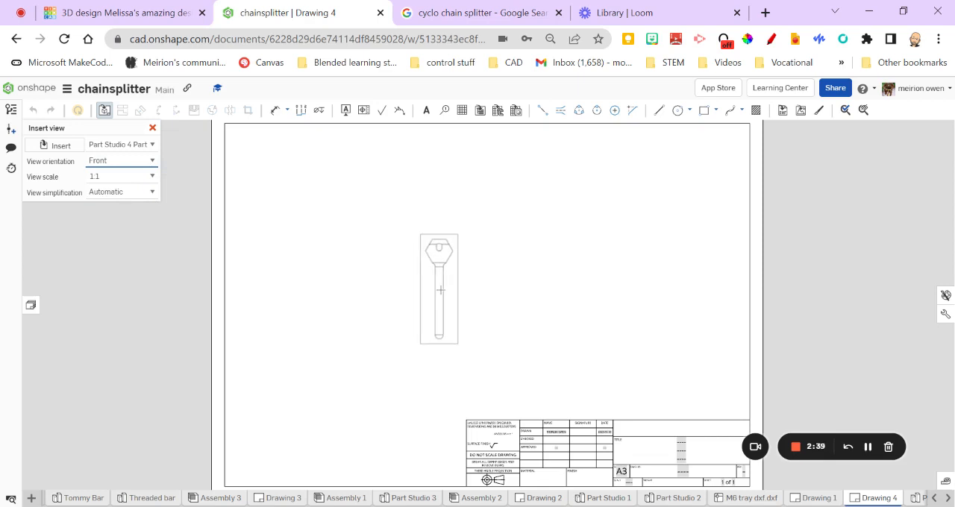
left_click(441, 290)
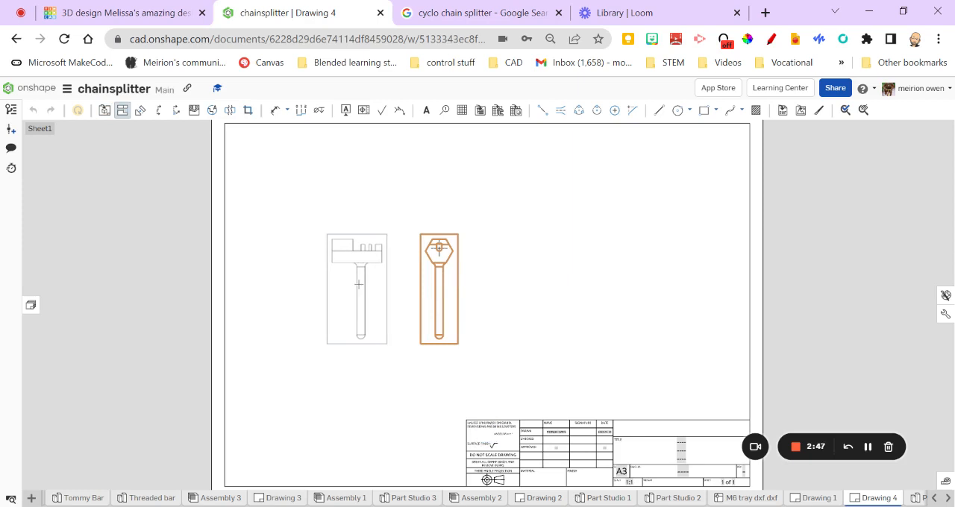
Project a side view to the left of the hexagonal end view, and project a plan view above that side view
left_click(358, 284)
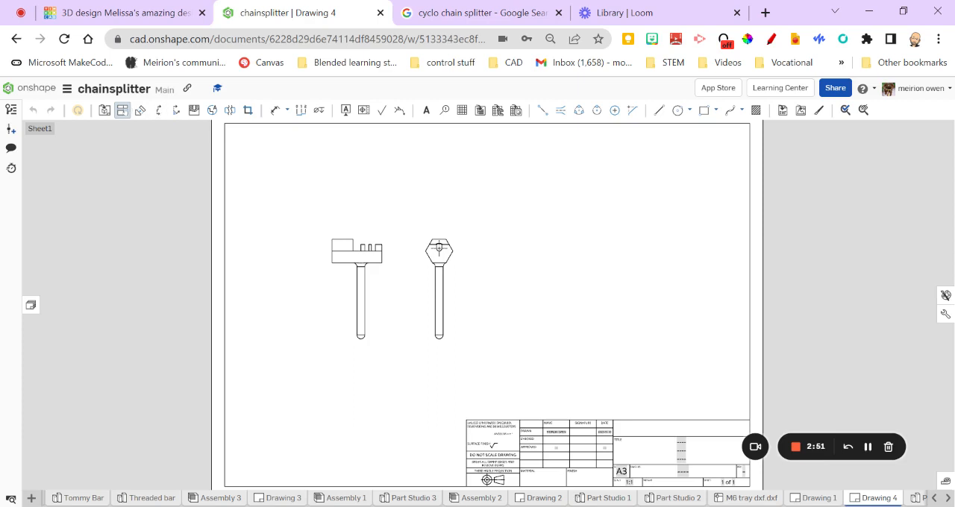
left_click(122, 111)
left_click(349, 255)
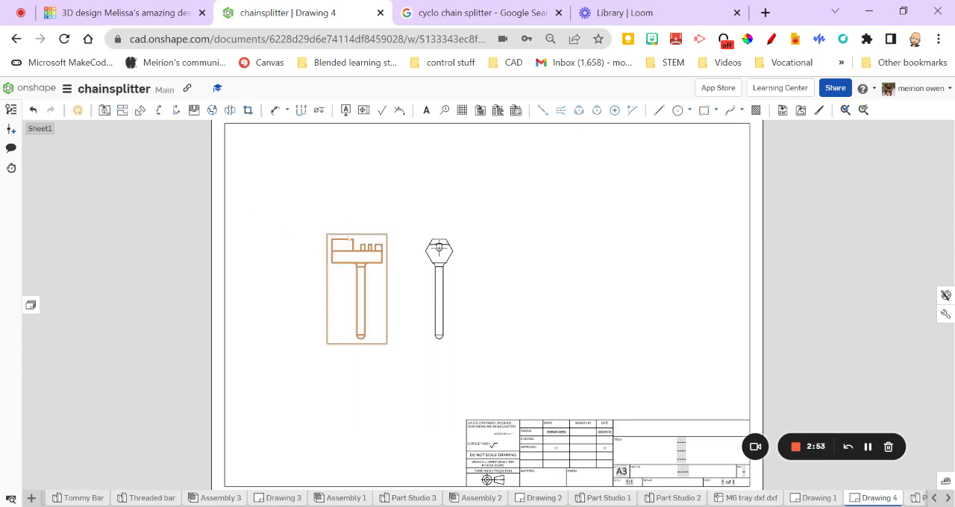
left_click(122, 111)
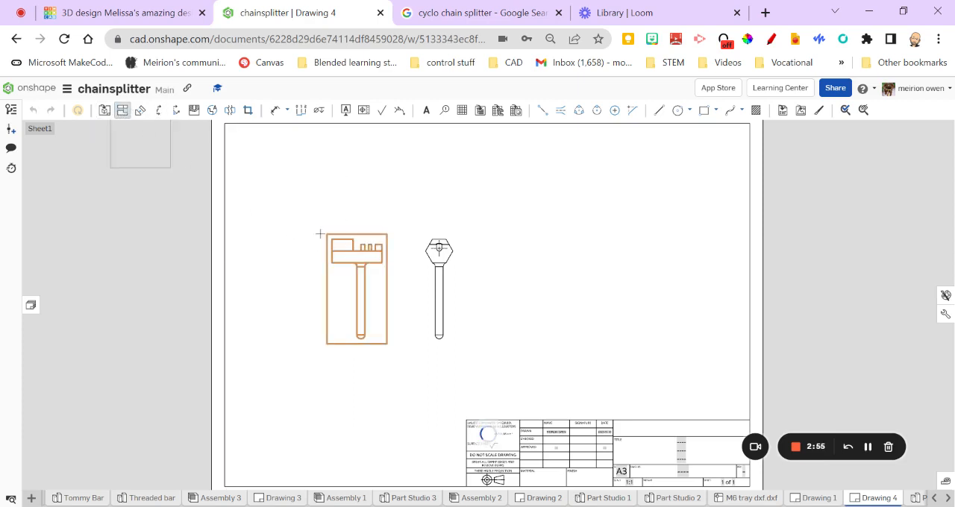
left_click(365, 247)
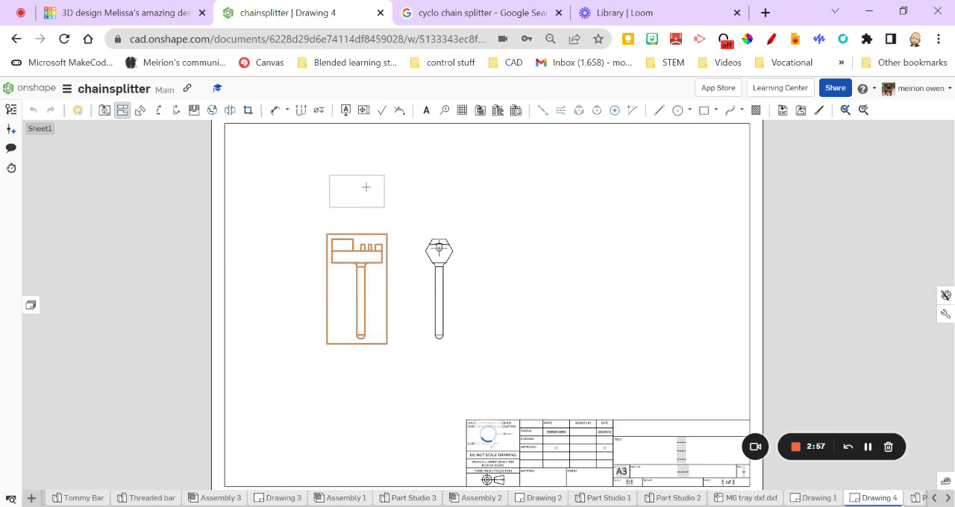
left_click(396, 218)
Check the placed views against the third angle projection symbol in the new drawing's title block
scroll(382, 266, "up", 2)
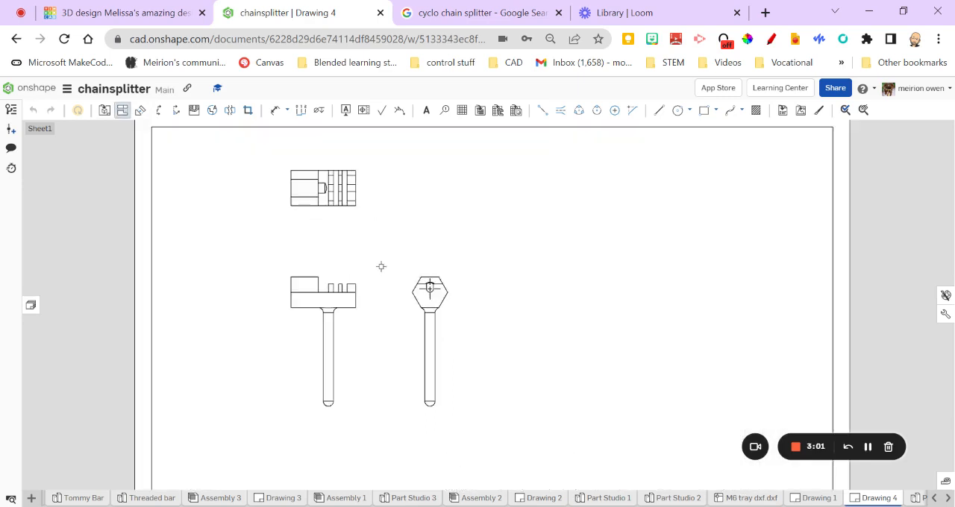
scroll(413, 312, "down", 2)
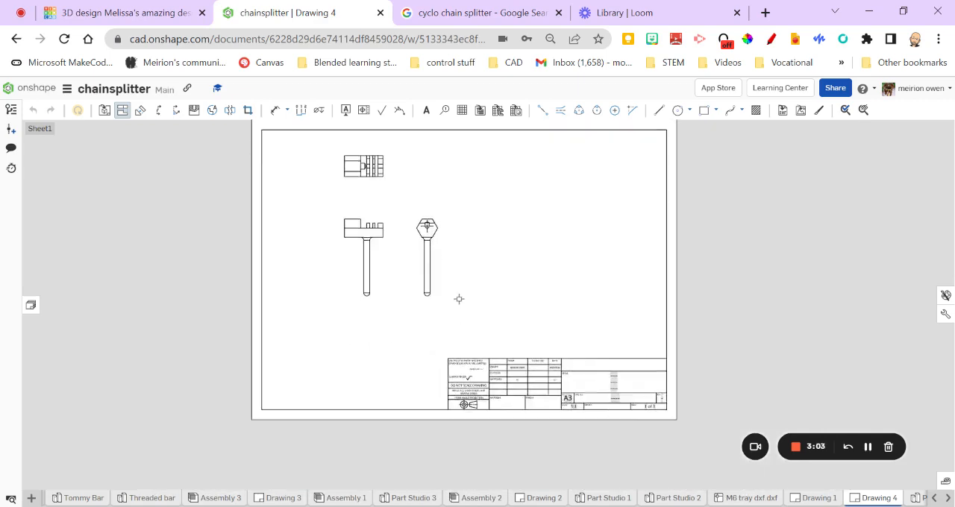
scroll(469, 422, "up", 5)
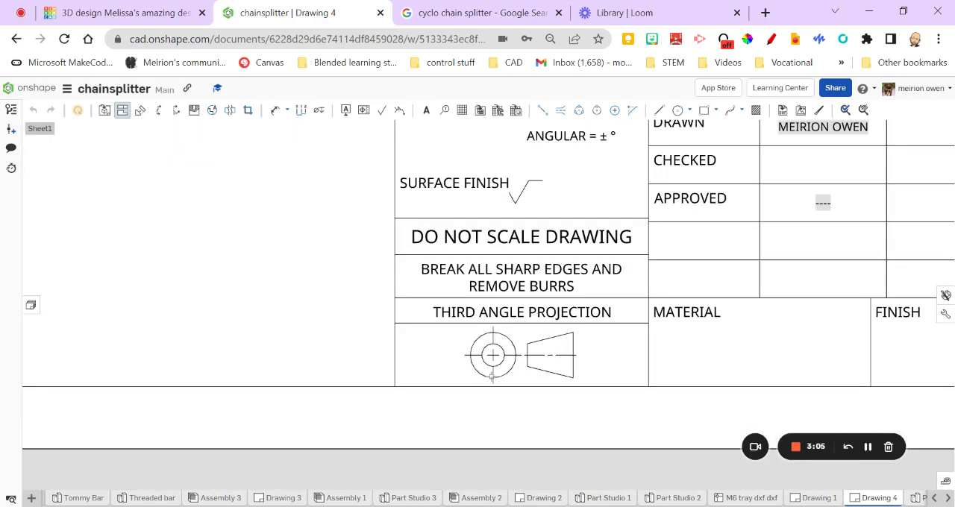
middle_click_drag(365, 247, 402, 456)
scroll(284, 200, "down", 5)
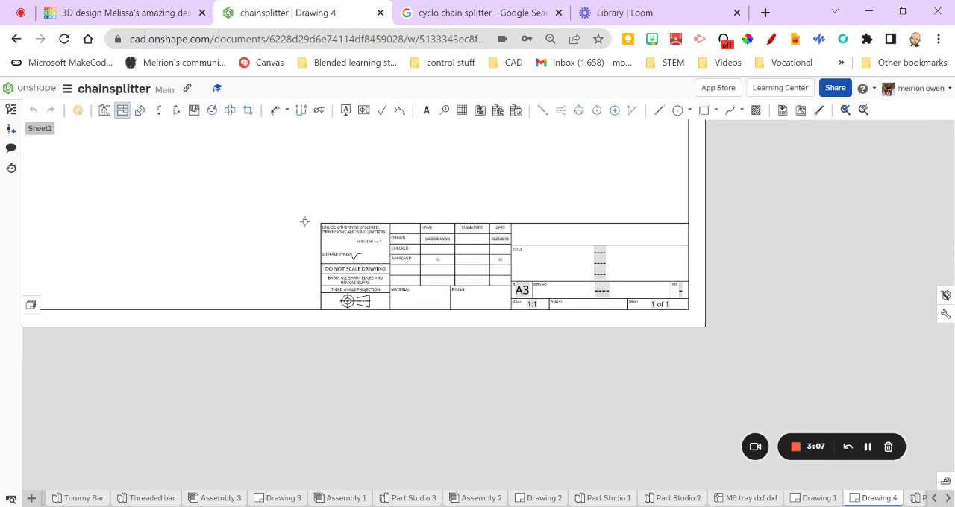
Reposition the plan, side and hexagonal end views on the sheet, shifting the group towards the left border with space between the views
middle_click_drag(305, 221, 460, 470)
middle_click_drag(346, 288, 322, 311)
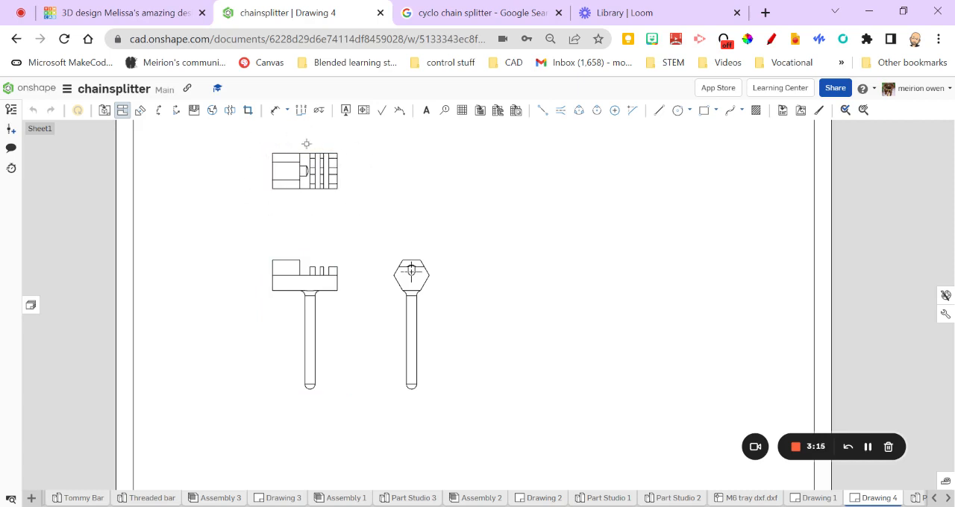
mouse_move(324, 272)
middle_mouse_down()
mouse_move(320, 299)
mouse_move(301, 288)
middle_mouse_up()
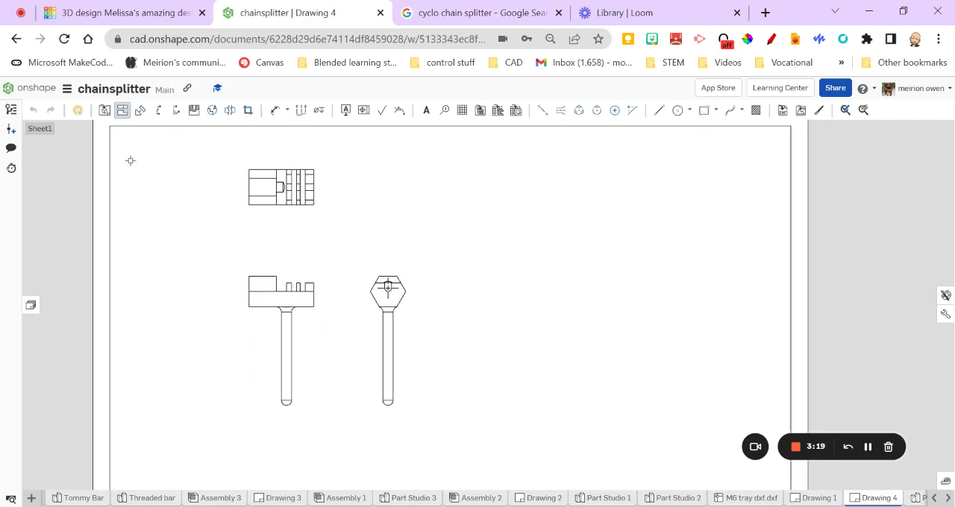
left_click_drag(288, 297, 281, 380)
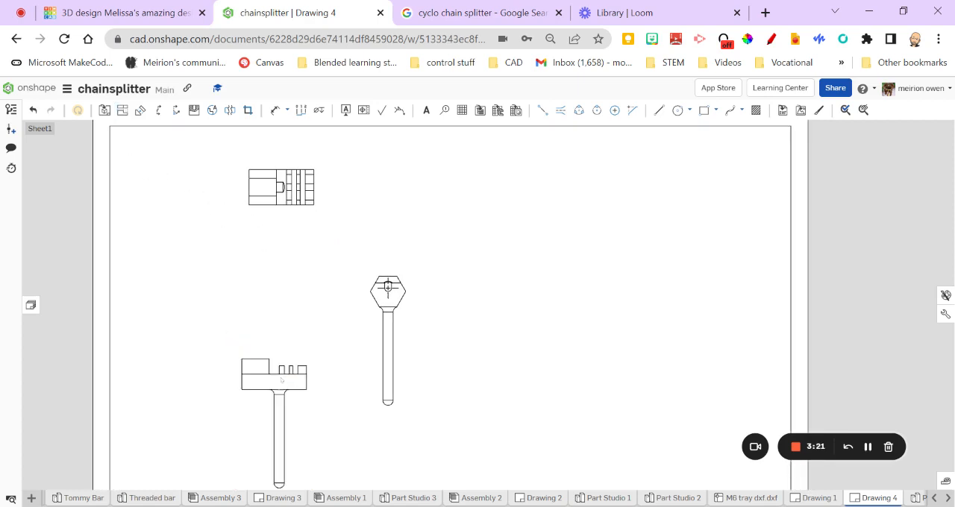
left_click_drag(275, 190, 273, 283)
middle_click_drag(394, 313, 351, 228)
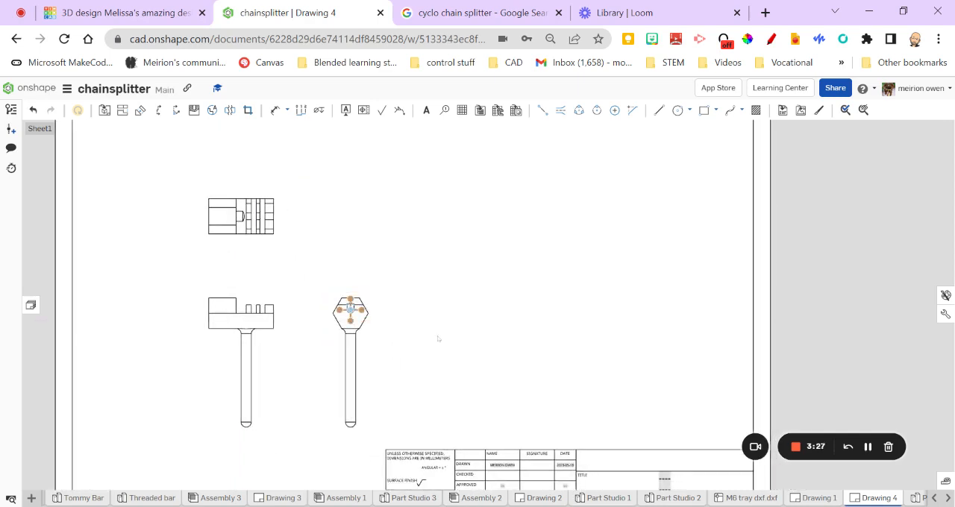
left_click_drag(355, 342, 396, 342)
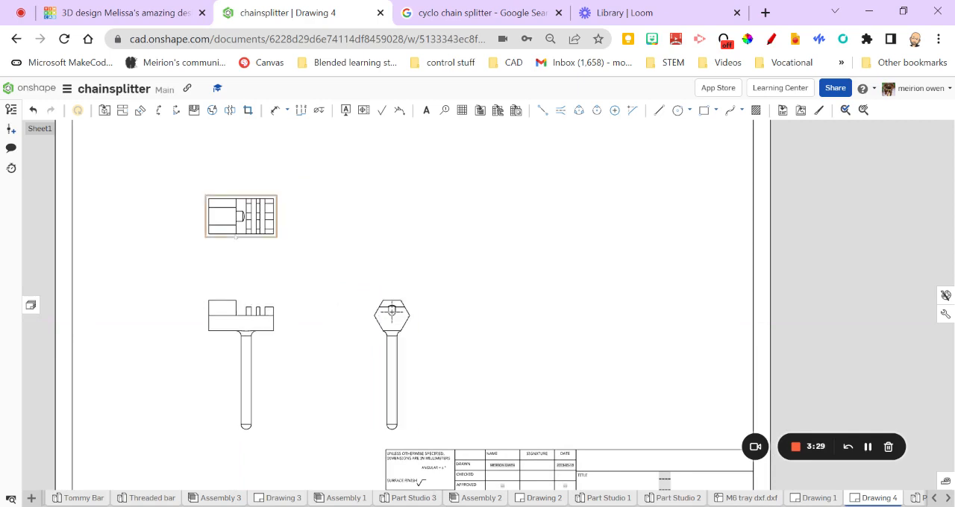
left_click_drag(236, 236, 236, 220)
mouse_move(244, 315)
left_mouse_down()
mouse_move(244, 306)
mouse_move(221, 307)
mouse_move(218, 318)
left_mouse_up()
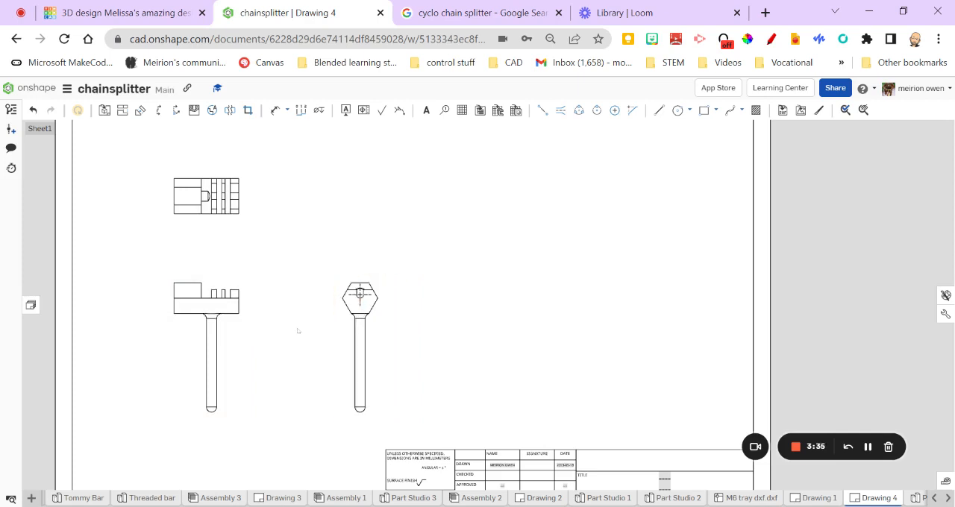
Replace the side view with a horizontal section view cut through the middle of the plan view and placed directly below it
left_click(229, 305)
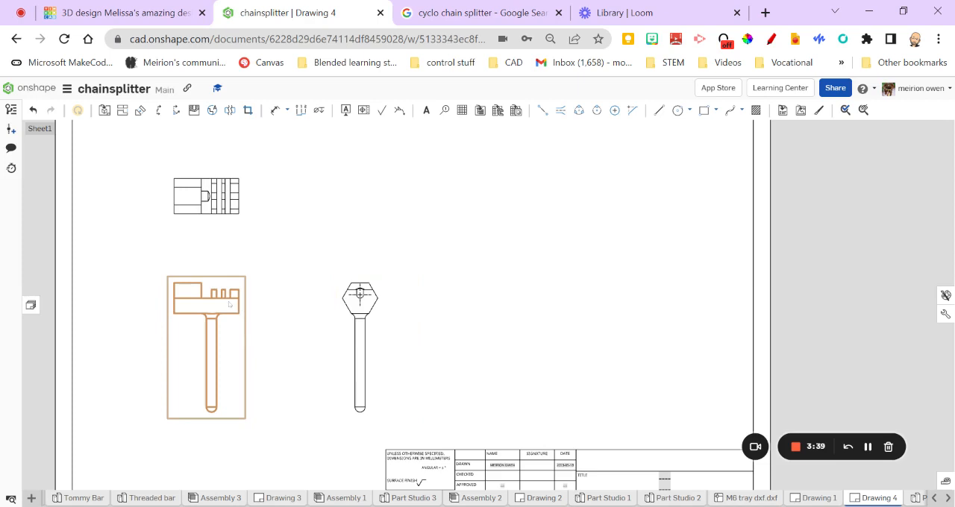
key("Delete")
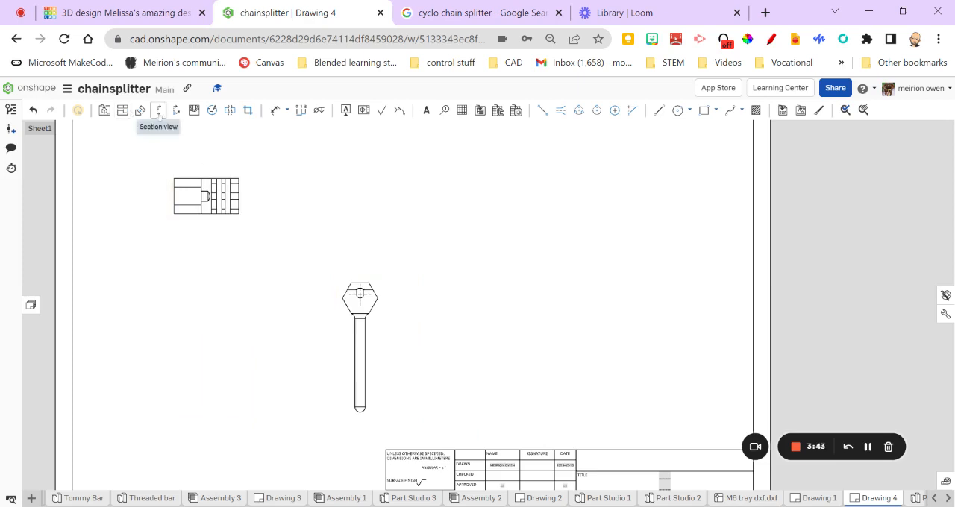
left_click(158, 111)
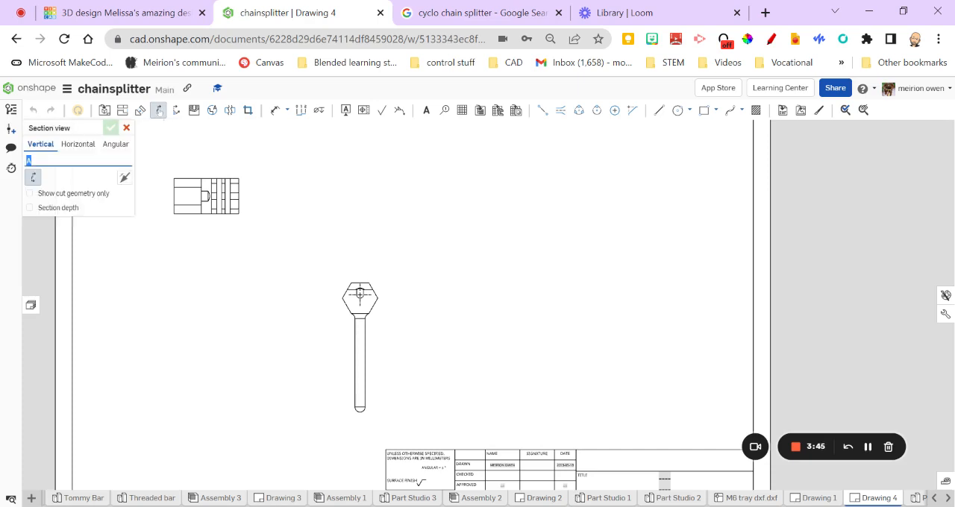
left_click(75, 147)
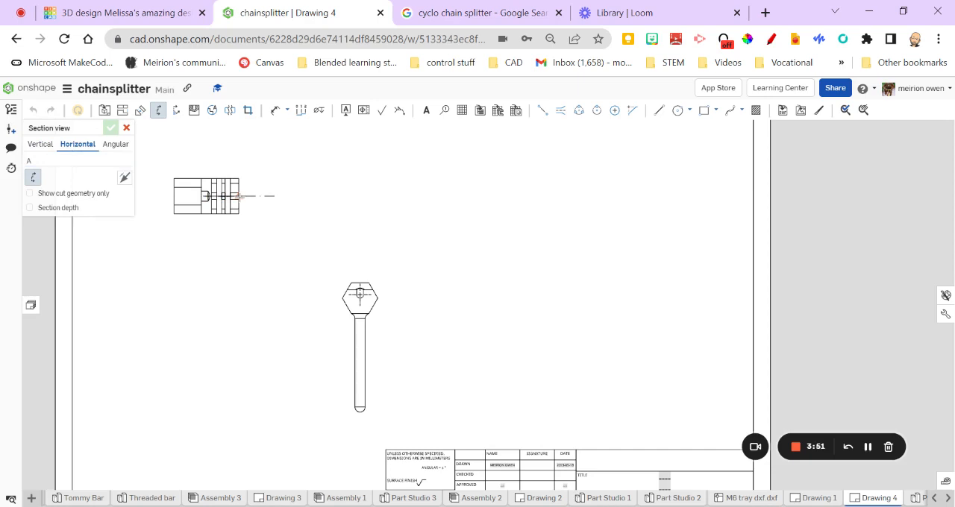
left_click(239, 196)
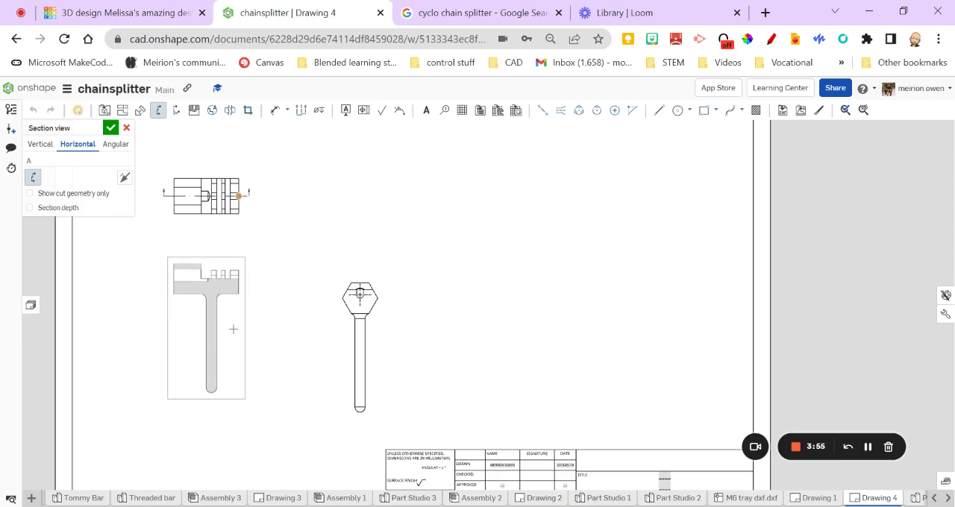
left_click(233, 329)
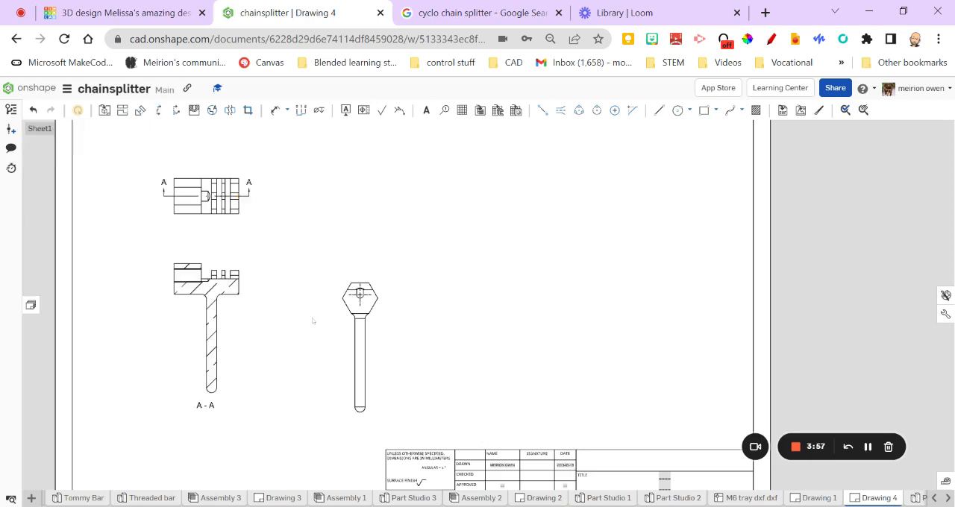
scroll(232, 321, "up", 3)
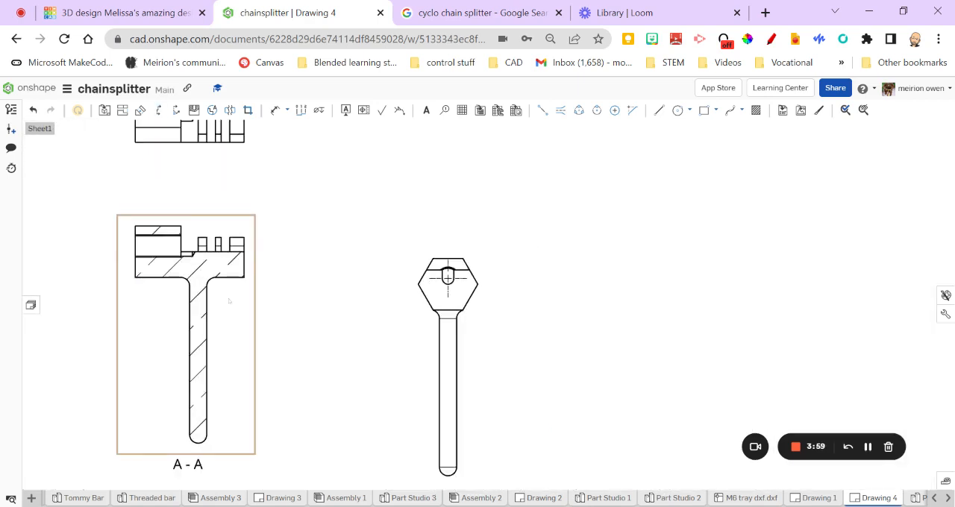
scroll(207, 264, "down", 2)
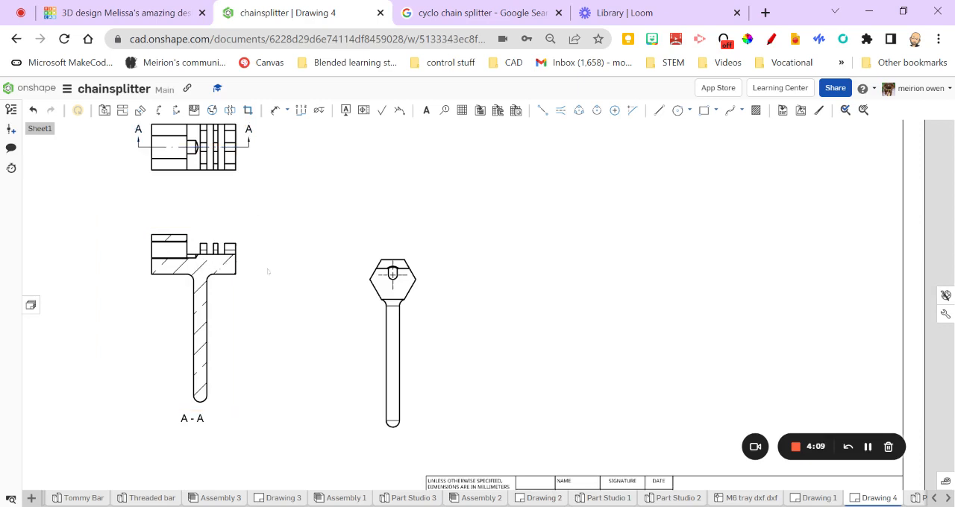
Move section view A-A lower and further left on the sheet, and delete the old hexagonal end view
left_click_drag(207, 261, 174, 292)
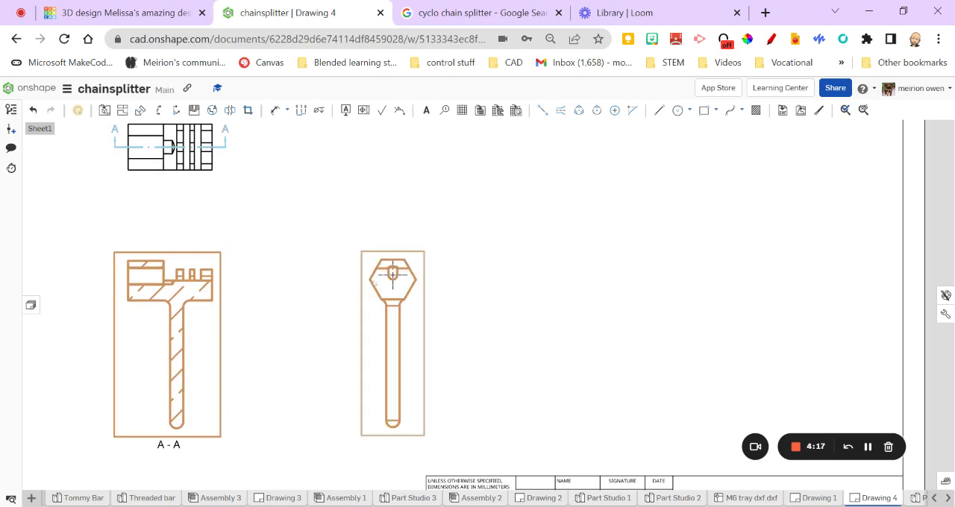
key("Delete")
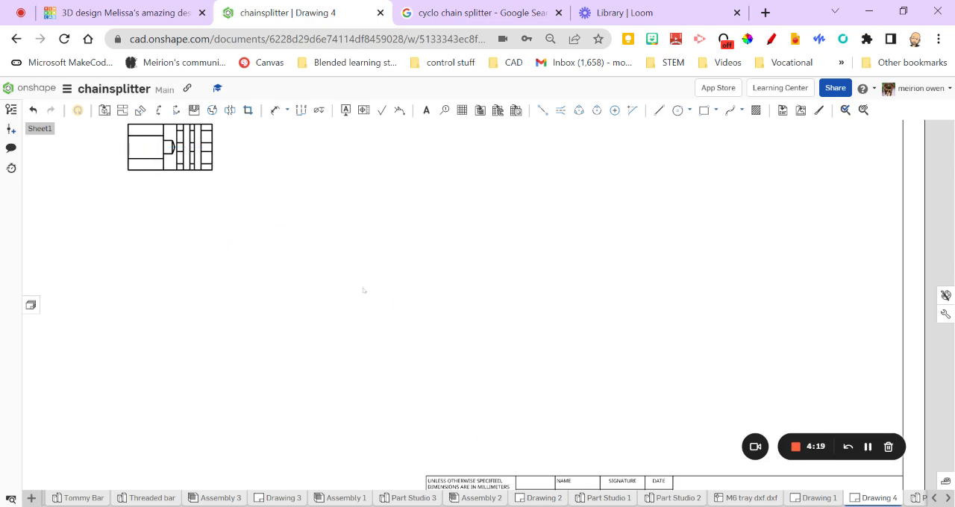
key("ctrl+z")
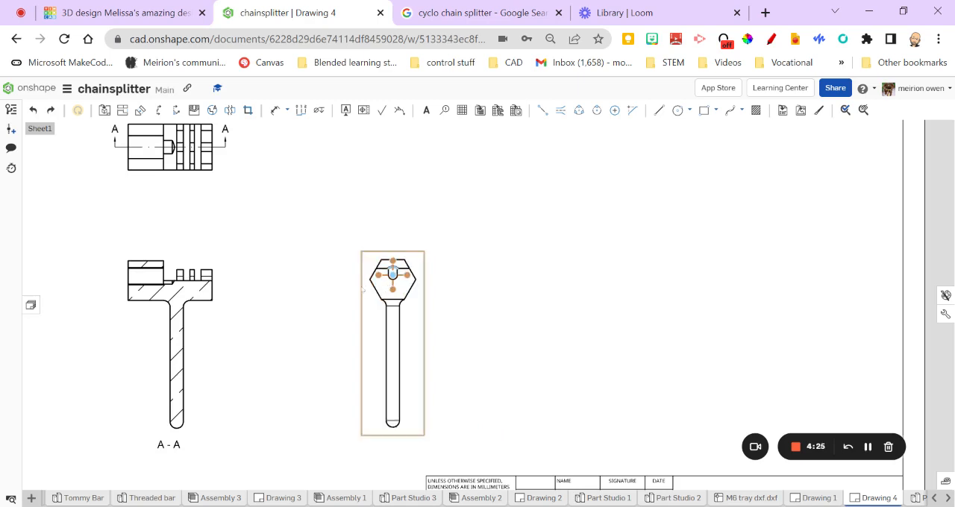
left_click(366, 289)
key("Delete")
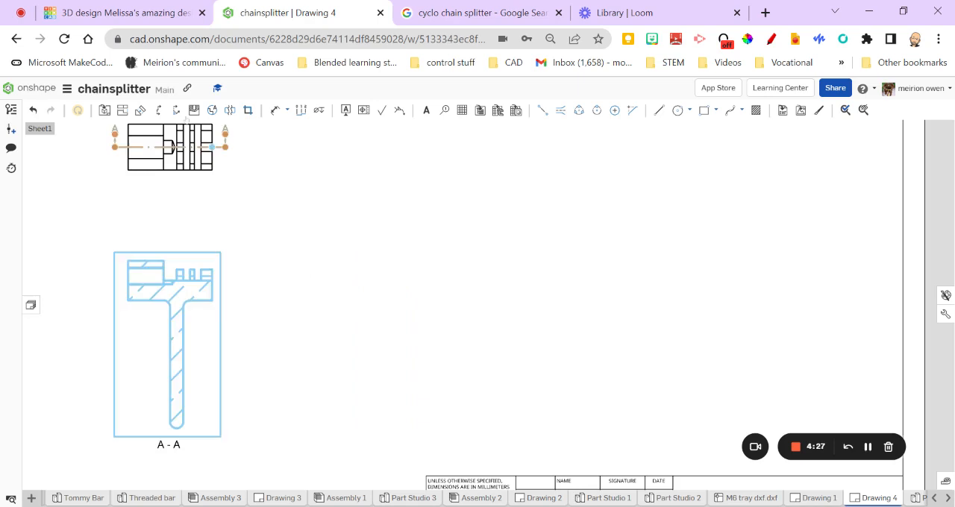
Project a new hexagonal end view from section A-A, placed to the right of the section
left_click(121, 110)
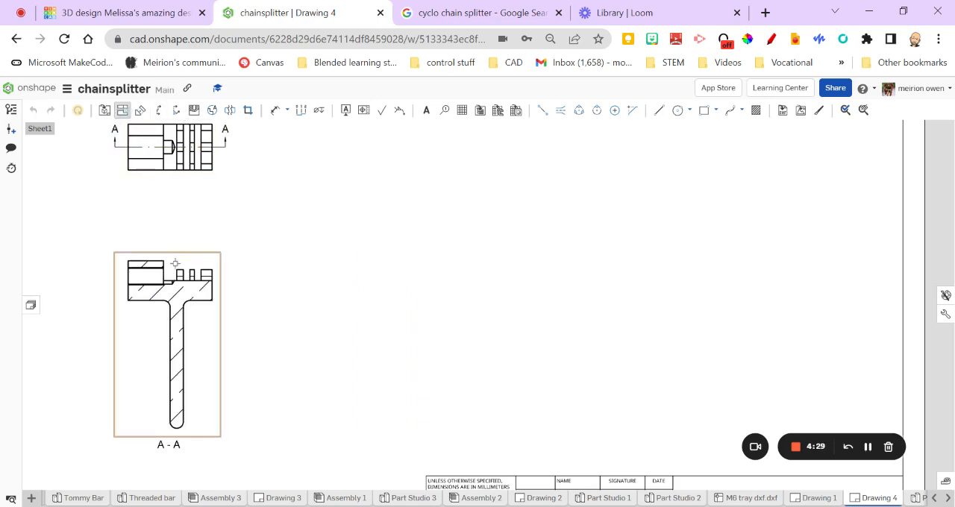
left_click(170, 336)
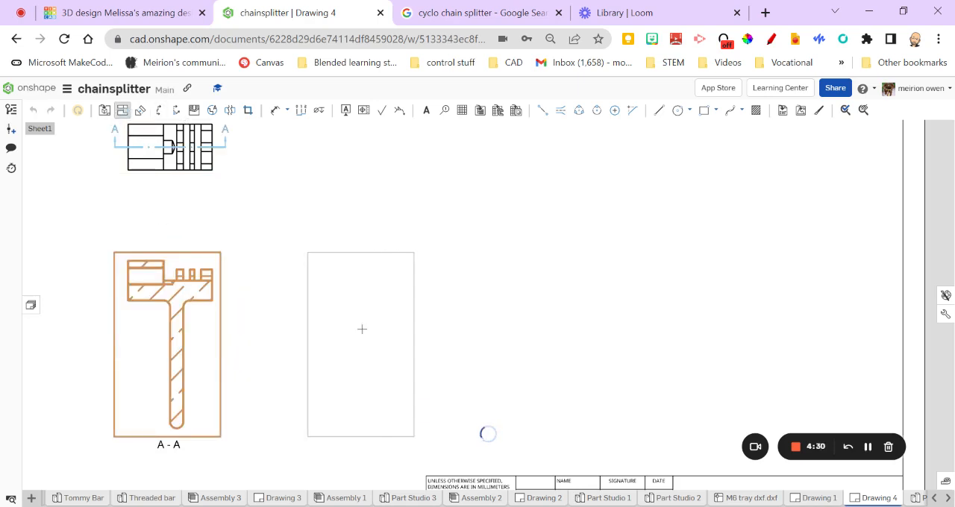
left_click(368, 328)
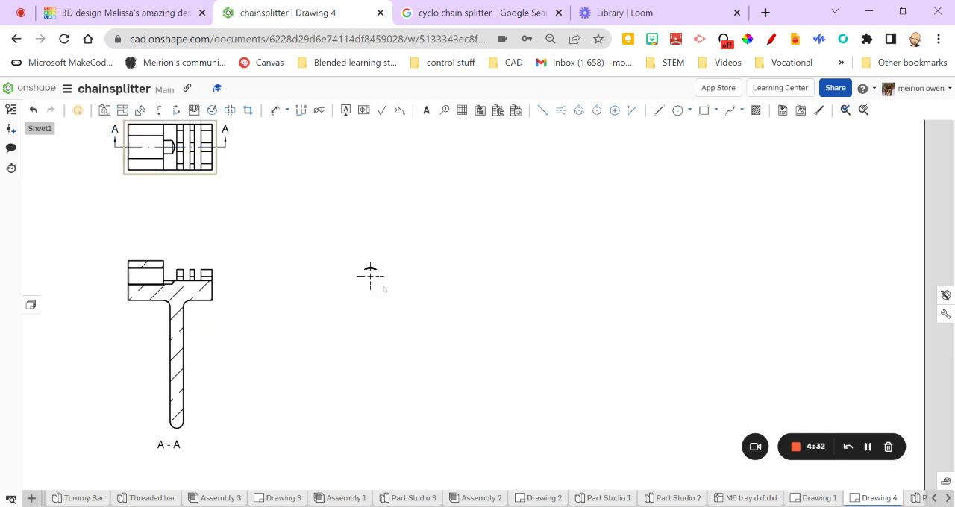
middle_click_drag(206, 236, 225, 260)
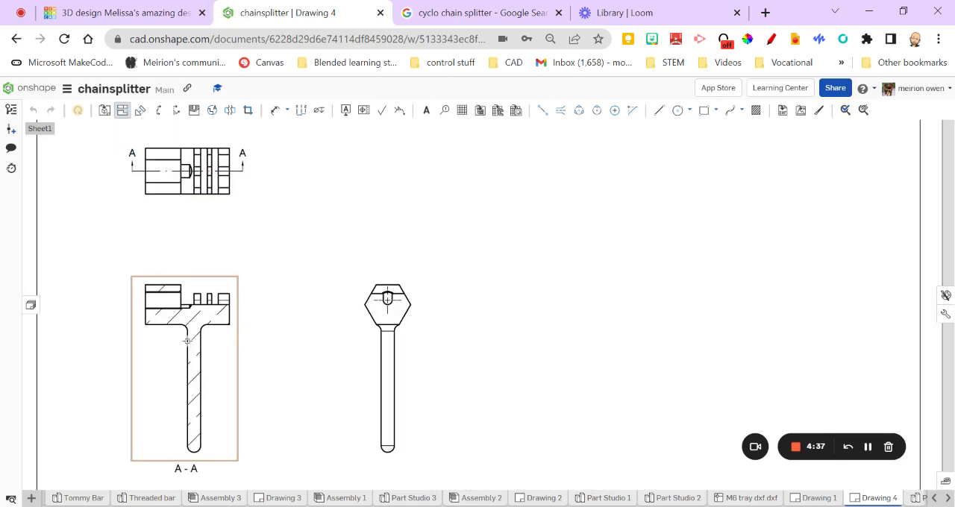
Change both hatched areas of section A-A to the ANSI31 general pattern
left_click(204, 302)
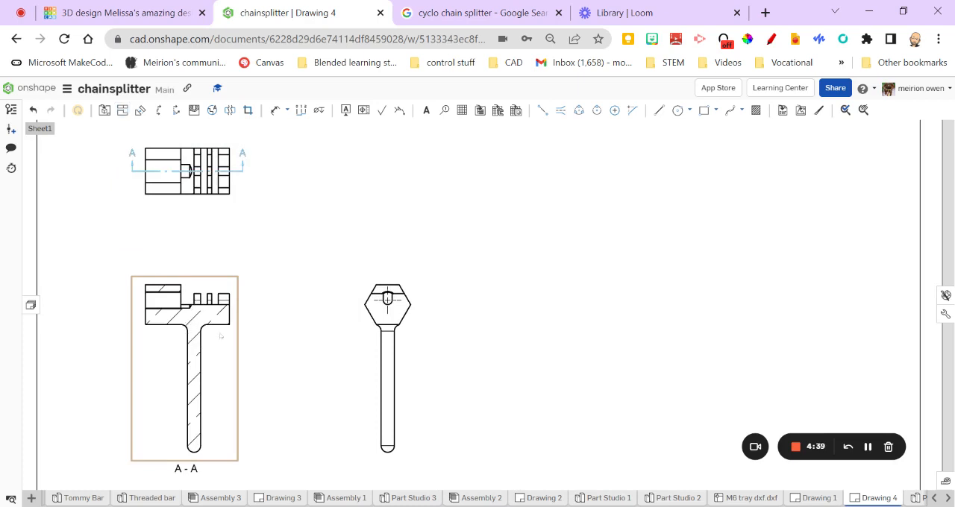
right_click(207, 318)
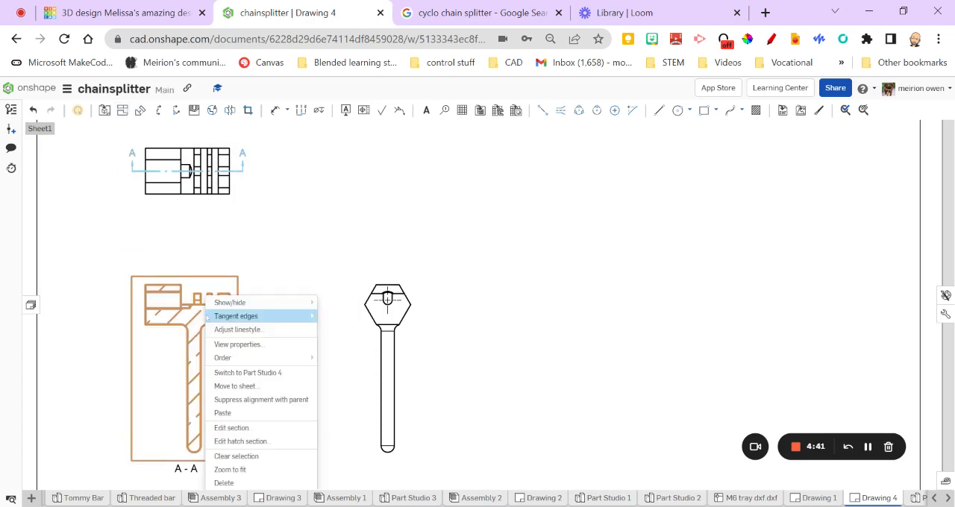
left_click(241, 442)
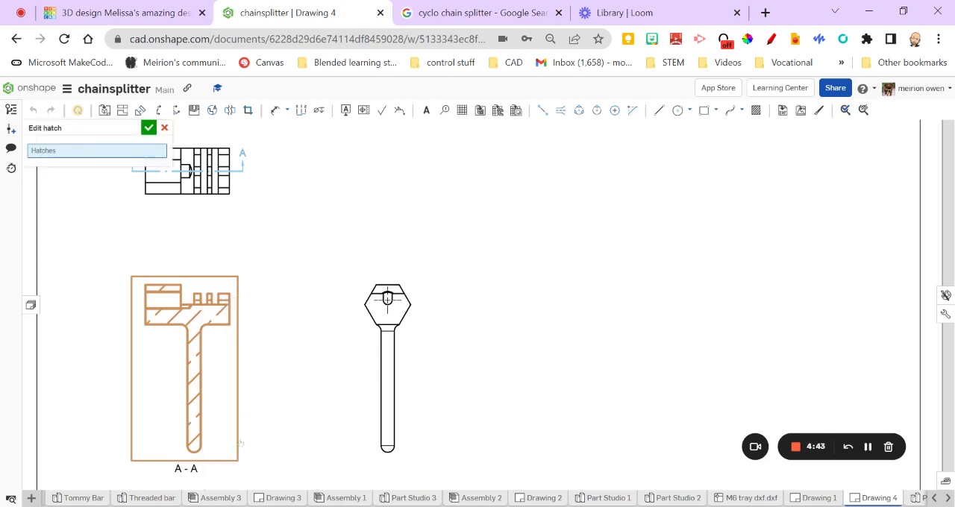
left_click(192, 327)
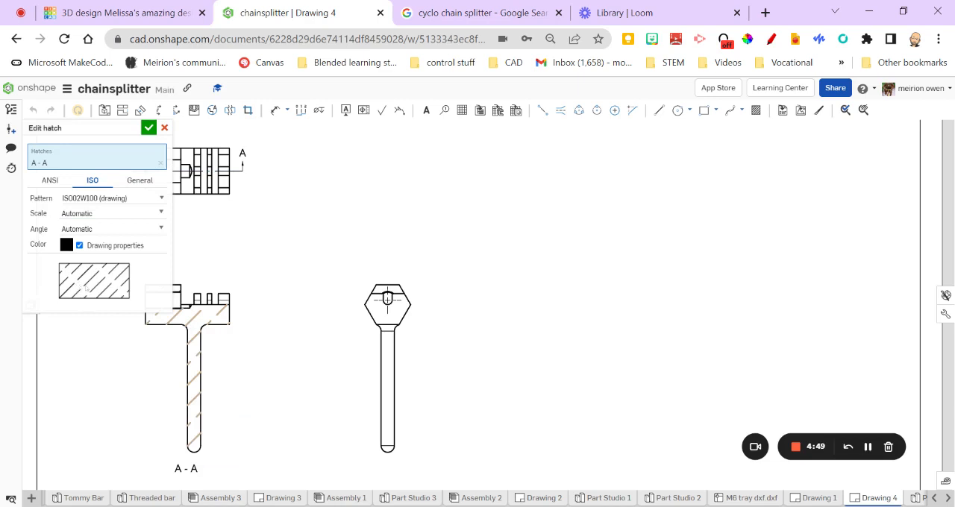
left_click(50, 180)
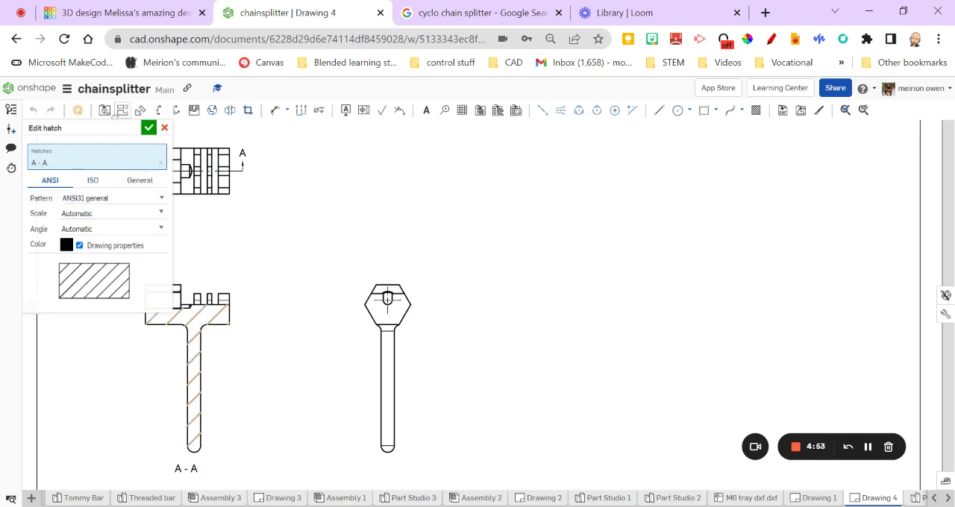
left_click_drag(122, 128, 565, 218)
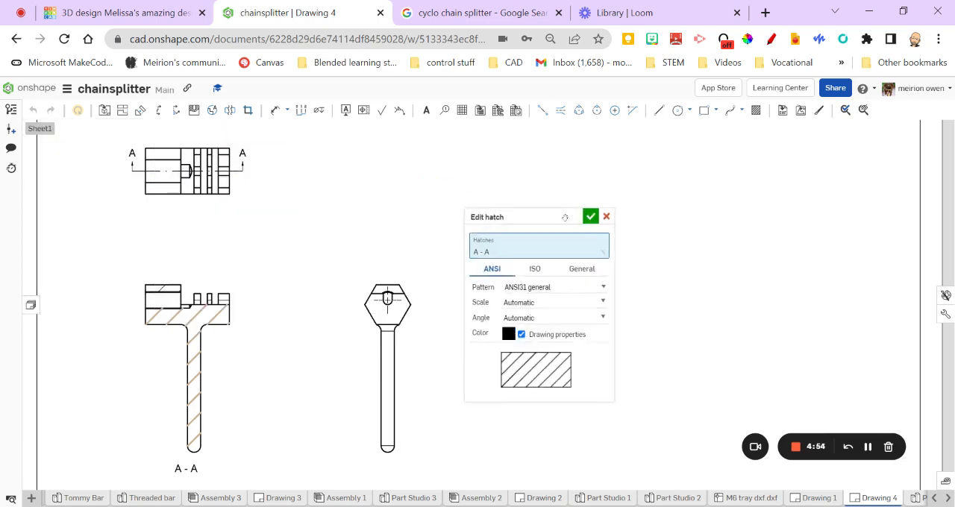
left_click(165, 288)
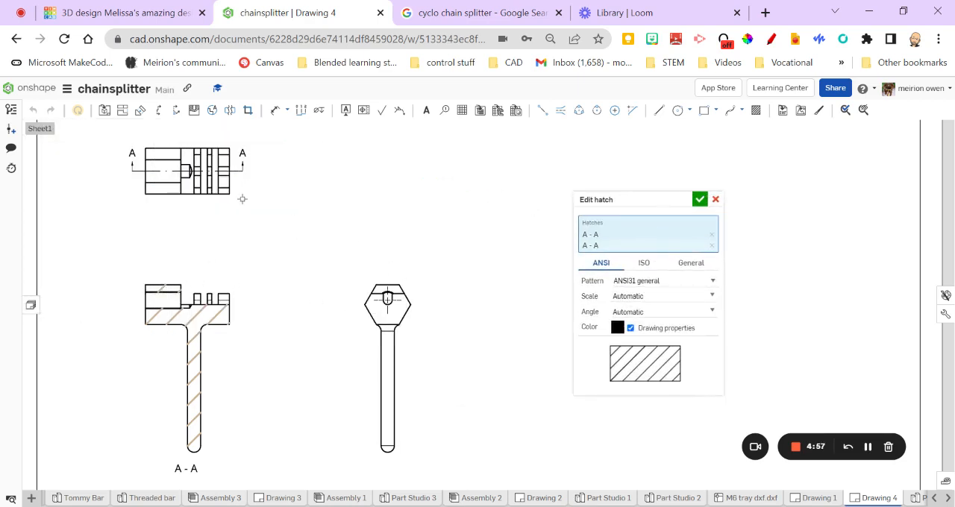
left_click(699, 199)
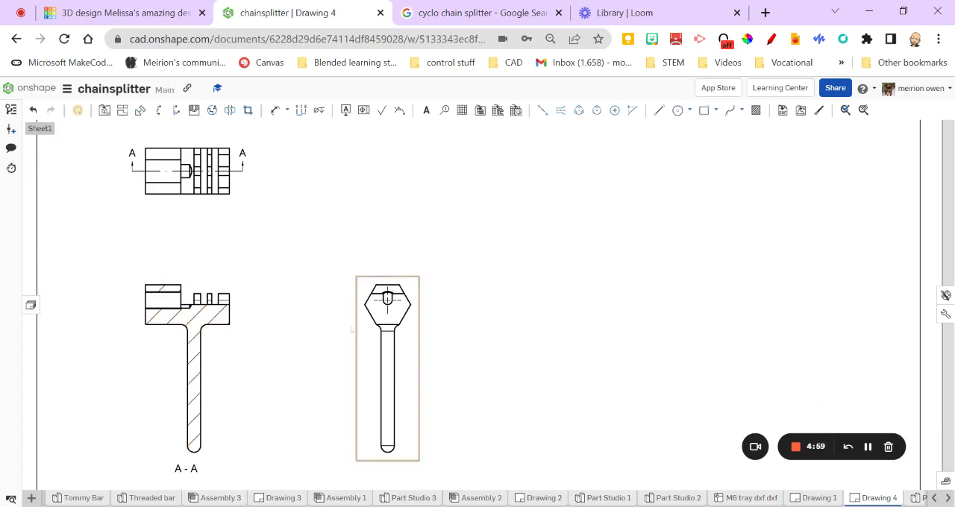
Show the hidden lines in the plan view of the chain splitter body
scroll(174, 321, "up", 3)
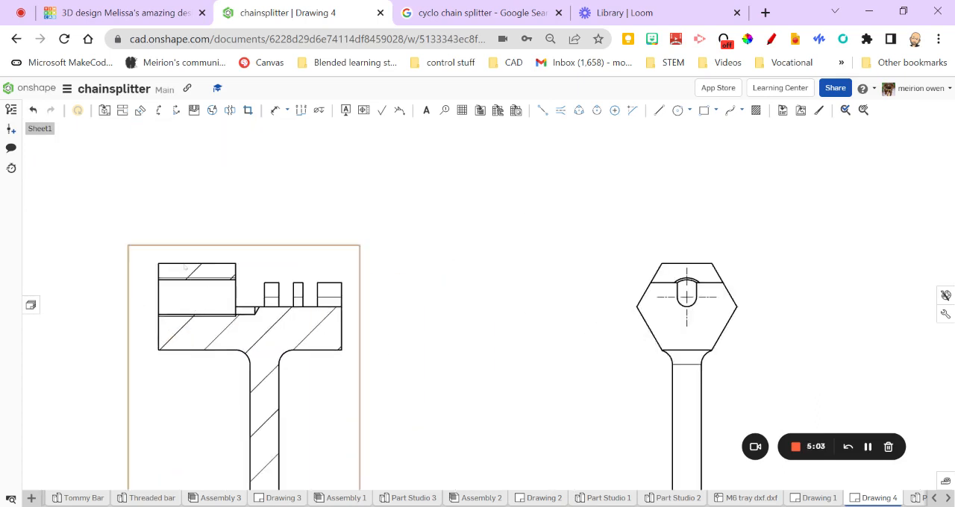
scroll(273, 368, "down", 3)
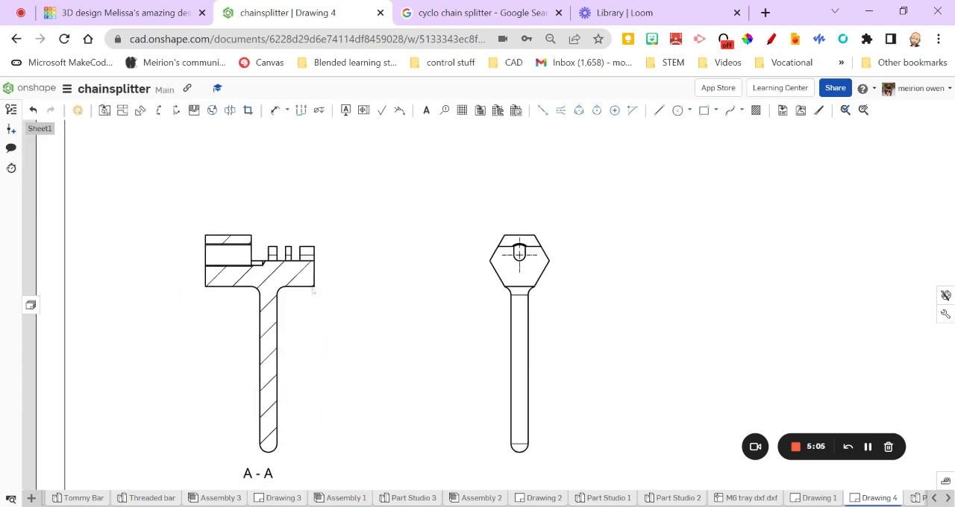
middle_click_drag(340, 270, 319, 297)
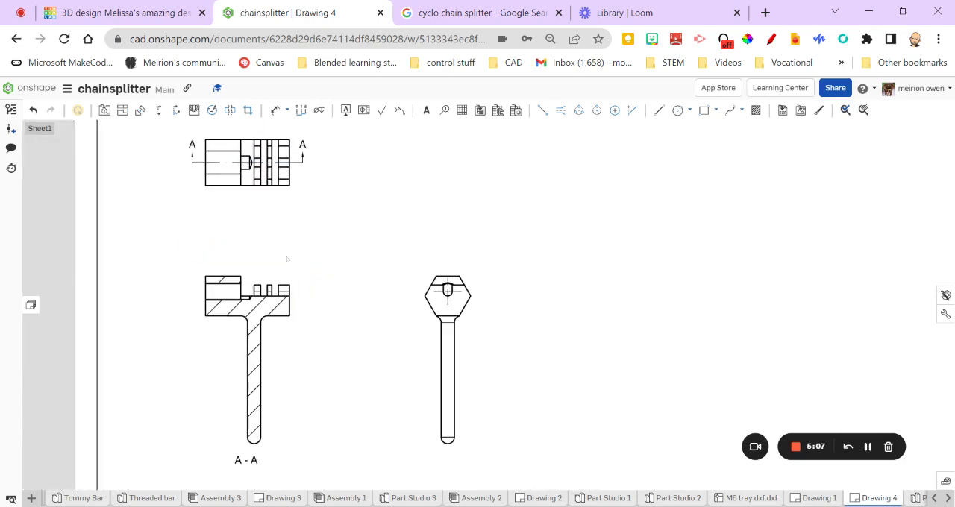
right_click(235, 180)
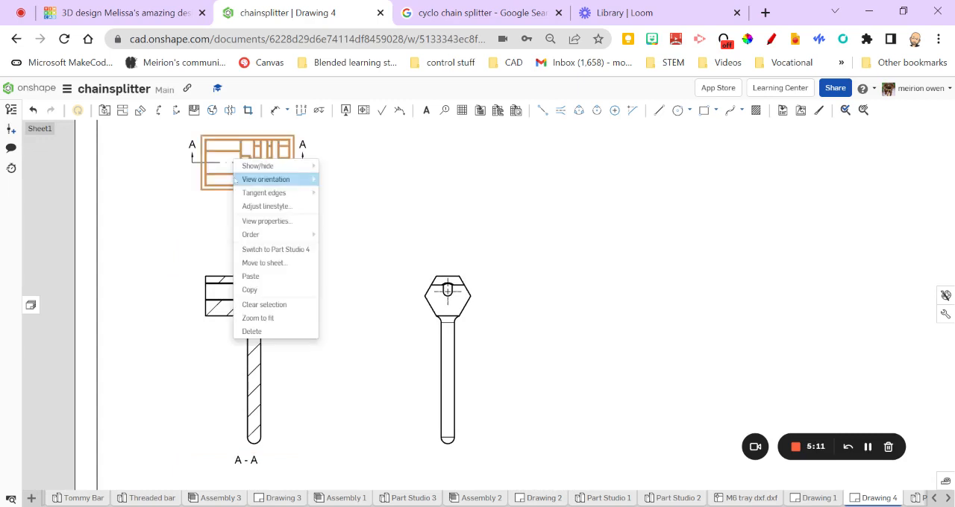
mouse_move(251, 168)
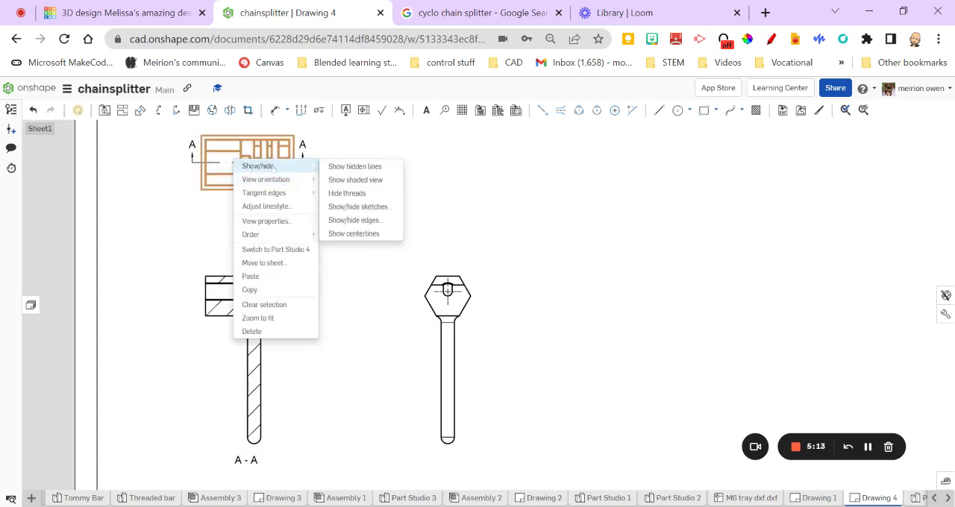
left_click(358, 167)
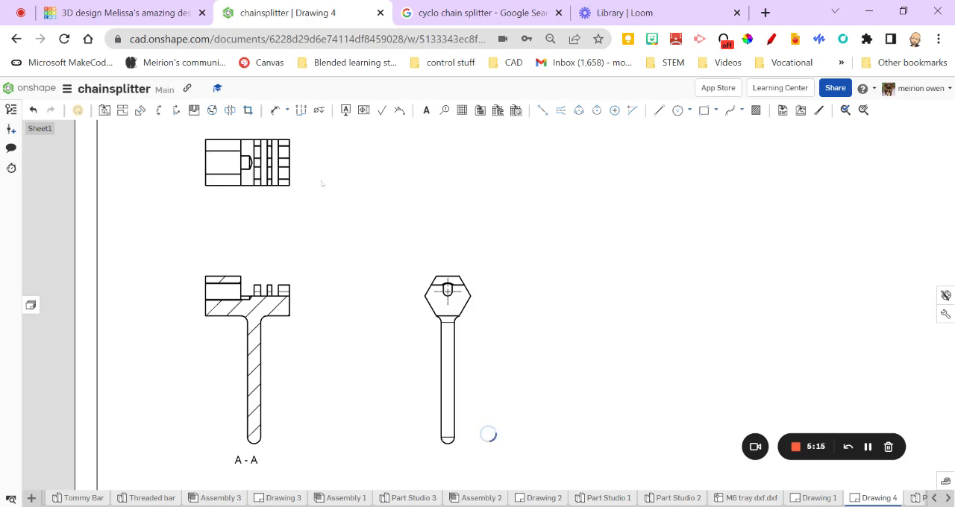
scroll(290, 160, "up", 6)
mouse_move(56, 148)
middle_mouse_down()
mouse_move(226, 196)
mouse_move(241, 230)
middle_mouse_up()
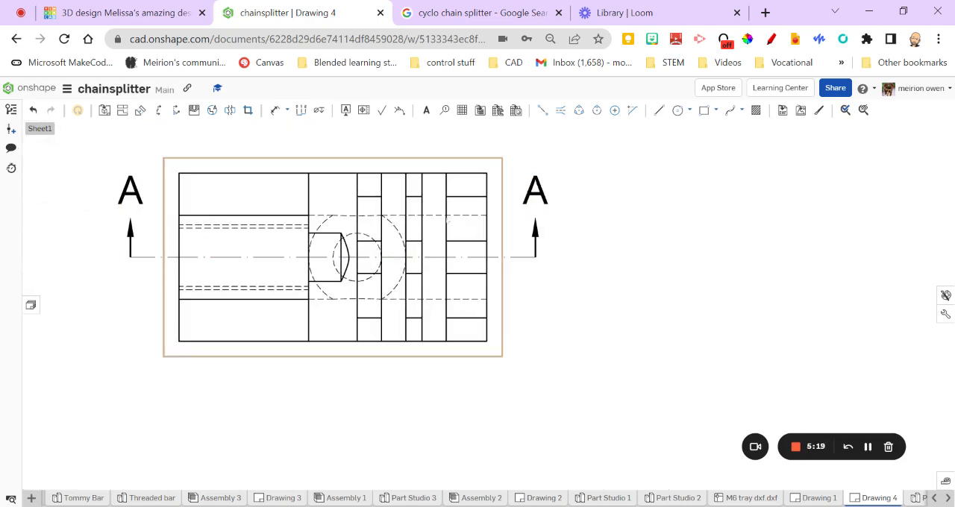
Display the hexagonal end view beside section A-A as a shaded view
scroll(453, 310, "down", 7)
mouse_move(476, 352)
middle_mouse_down()
mouse_move(321, 249)
mouse_move(286, 250)
middle_mouse_up()
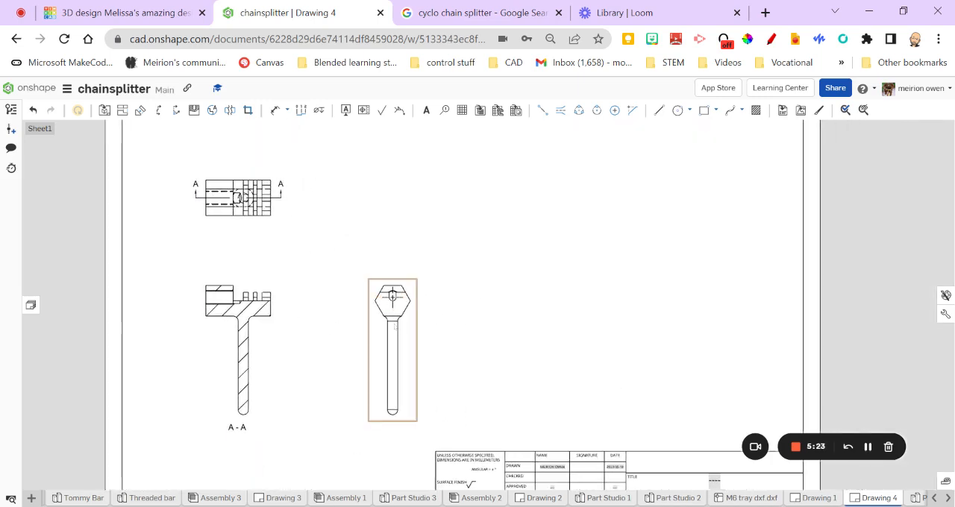
left_click(394, 326)
right_click(394, 326)
mouse_move(447, 119)
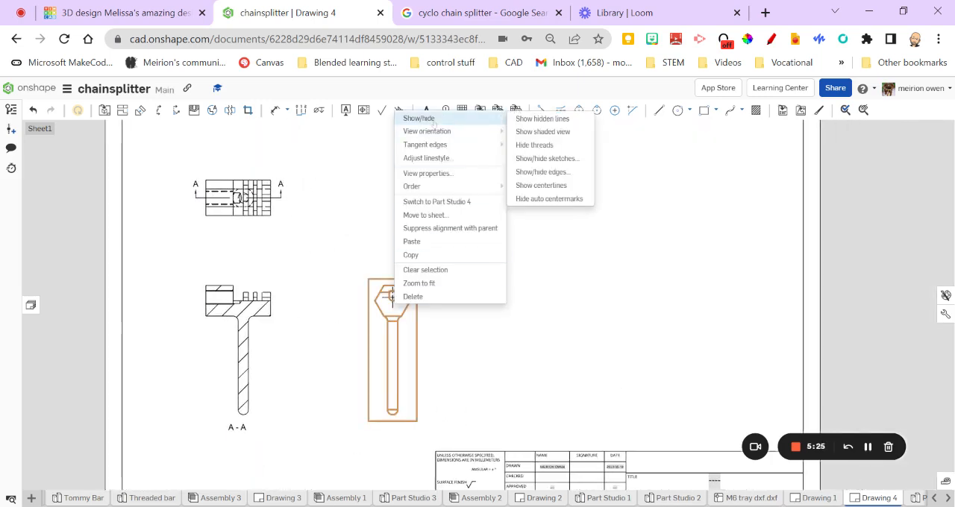
left_click(543, 132)
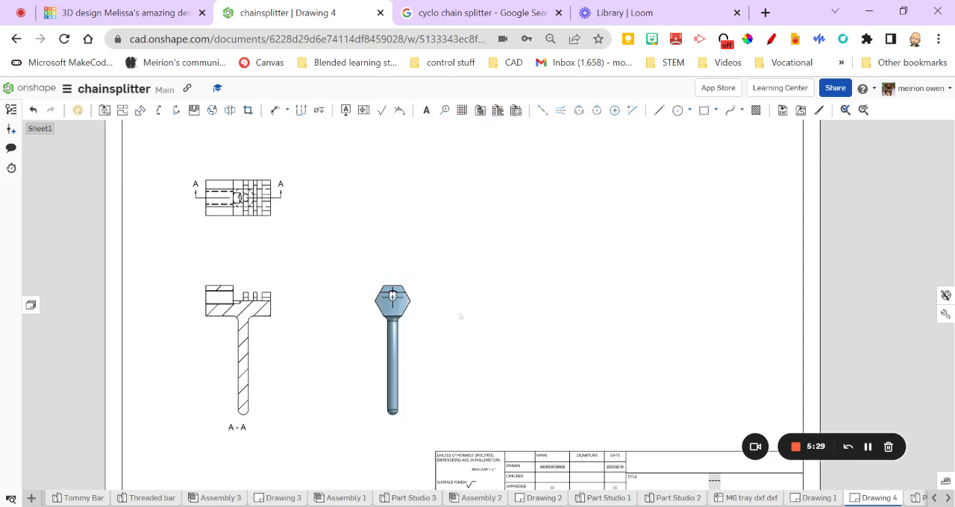
scroll(455, 321, "up", 2)
mouse_move(348, 363)
middle_mouse_down()
mouse_move(365, 397)
mouse_move(437, 382)
middle_mouse_up()
Add the note "Sectional Front Elevation AA" below section A-A, widening its text box so the text fits on one line
scroll(307, 269, "down", 2)
mouse_move(317, 278)
middle_mouse_down()
mouse_move(321, 300)
mouse_move(333, 275)
middle_mouse_up()
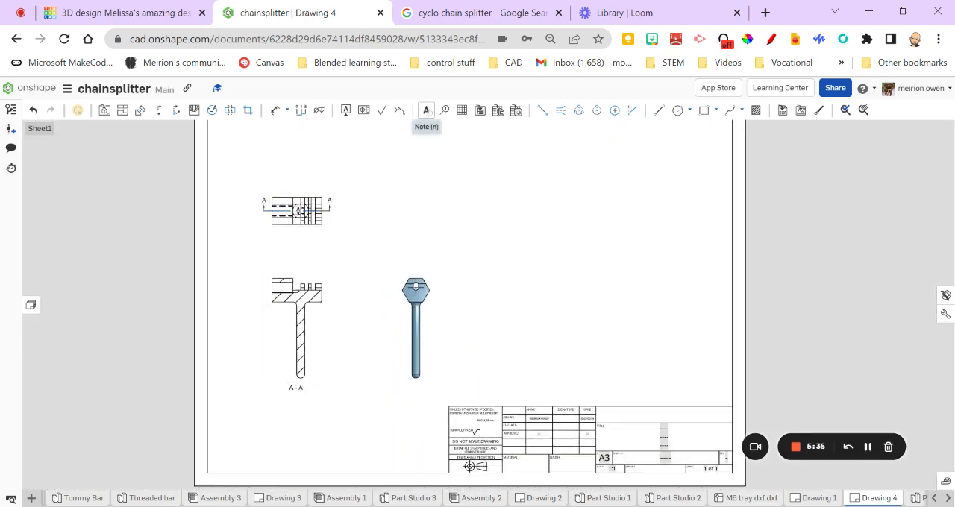
left_click(426, 111)
left_click(256, 424)
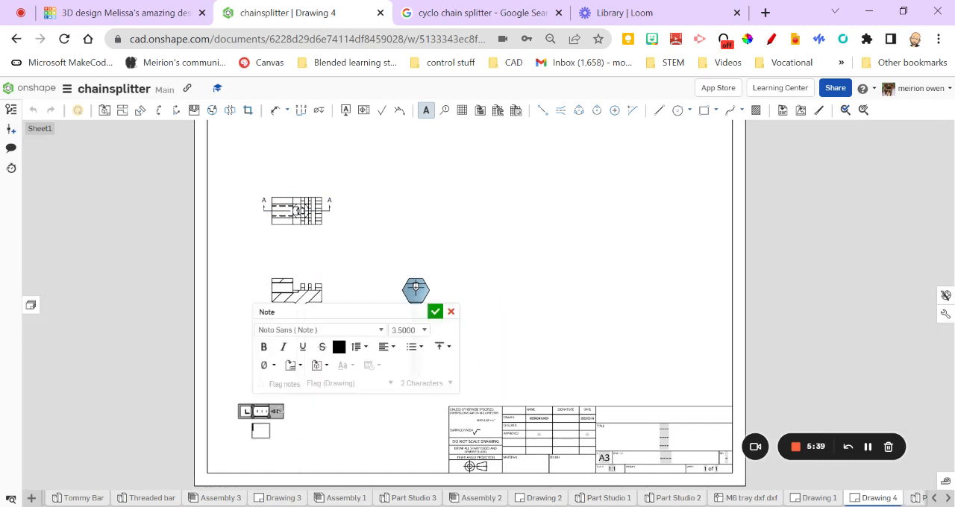
left_click_drag(280, 411, 345, 411)
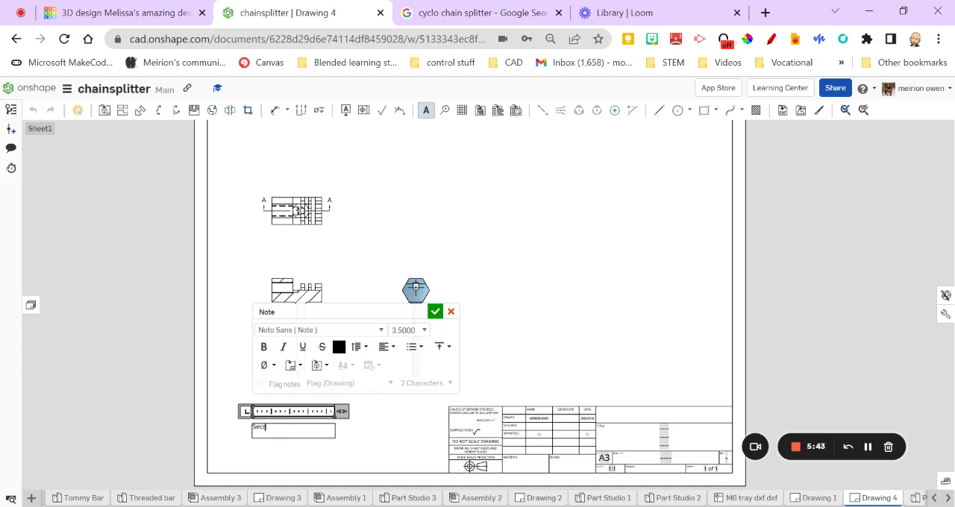
type("Secr")
key("BackSpace")
type("tional Front Ele")
key("Return")
type("AA")
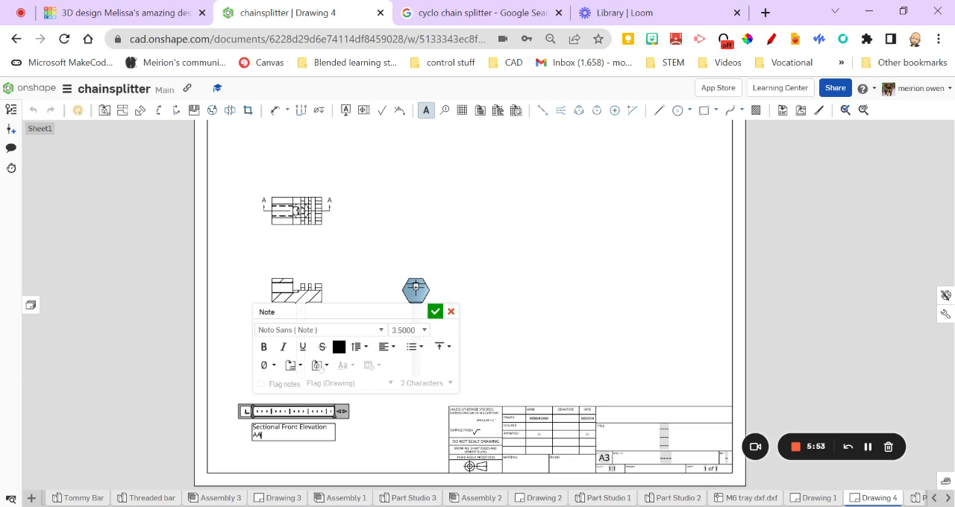
left_click_drag(342, 412, 378, 412)
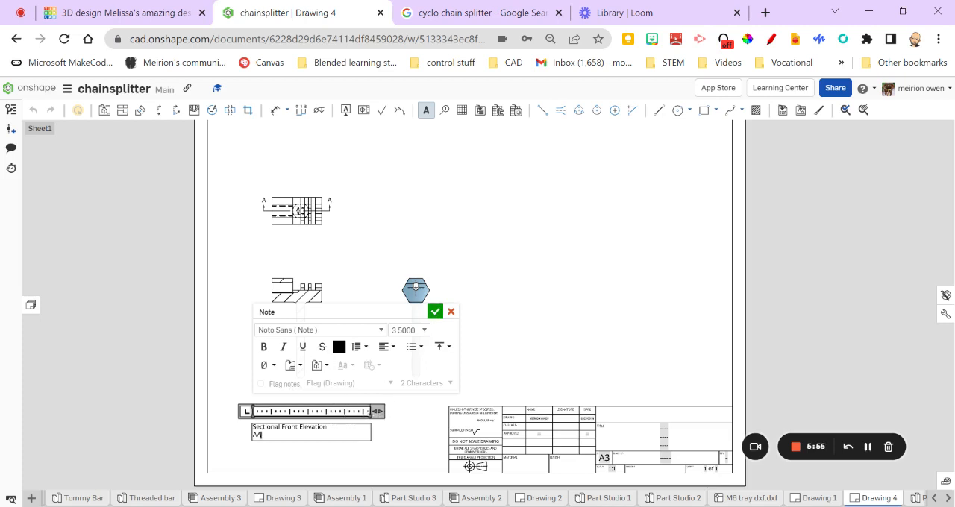
left_click(435, 311)
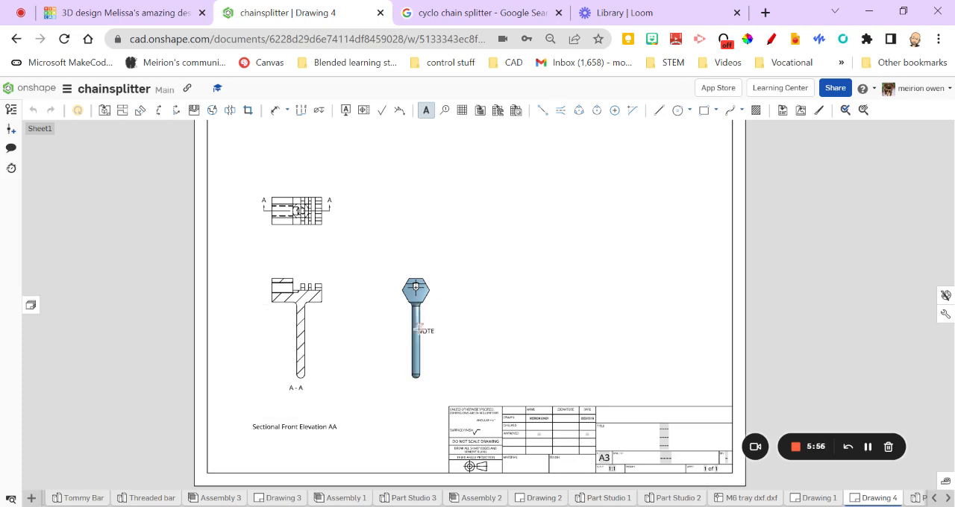
Add the note "Plan" just below the plan view
left_click(256, 241)
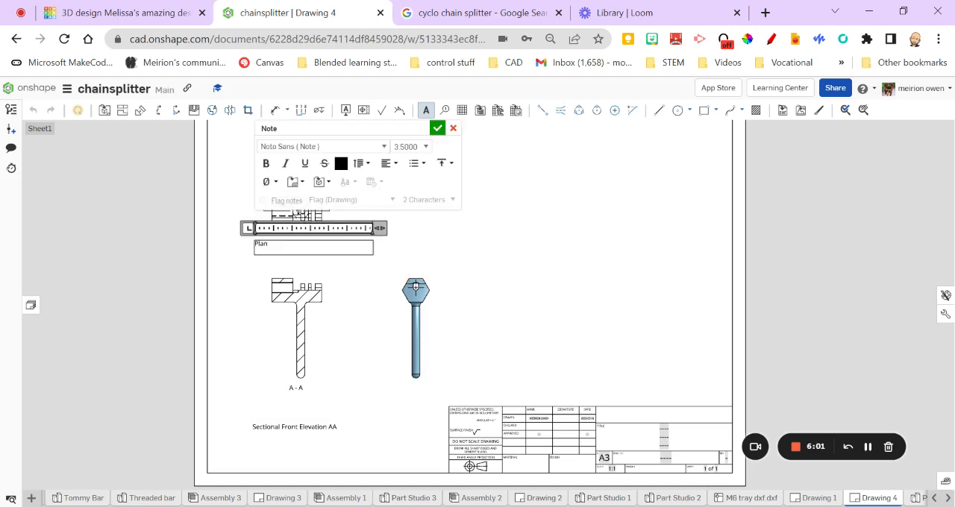
type("Plan")
left_click(438, 129)
Add the note "End Elevation" below the shaded end view and finish placing notes
left_click(438, 396)
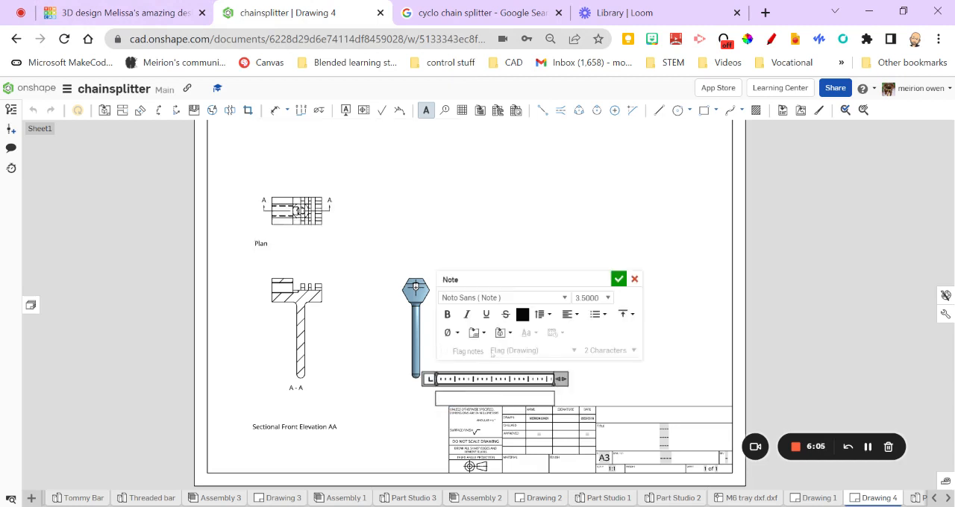
type("End Elevation")
left_click(618, 279)
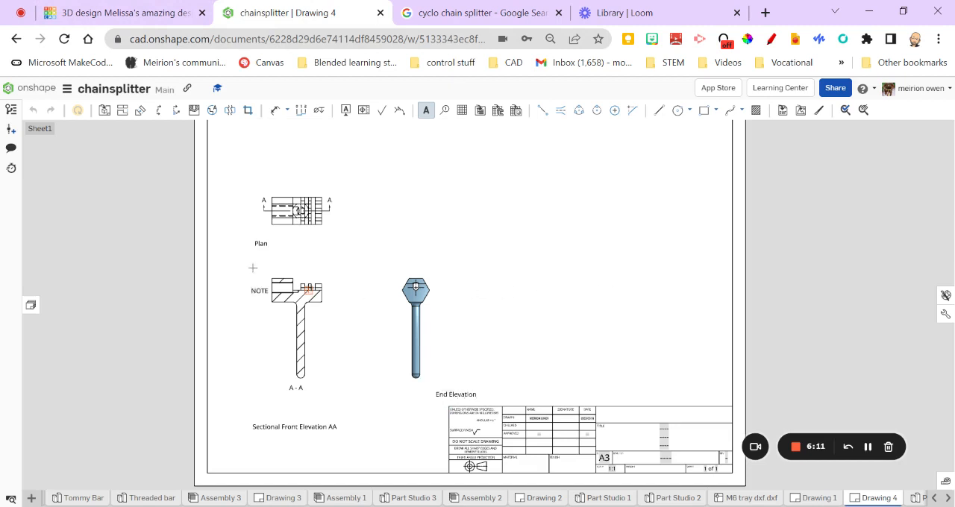
key("Escape")
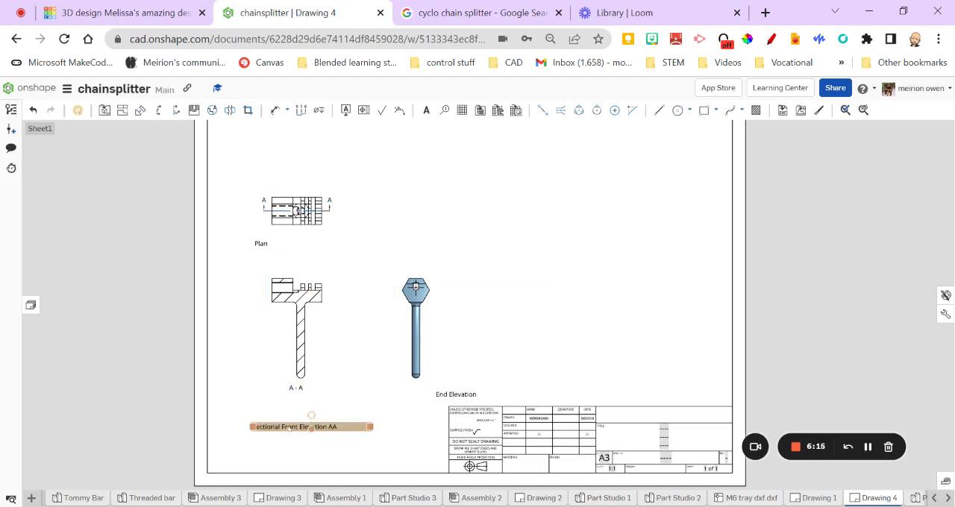
Move the sectional front elevation note up and left beneath the section, and remove the separate A - A label
left_click_drag(290, 429, 256, 409)
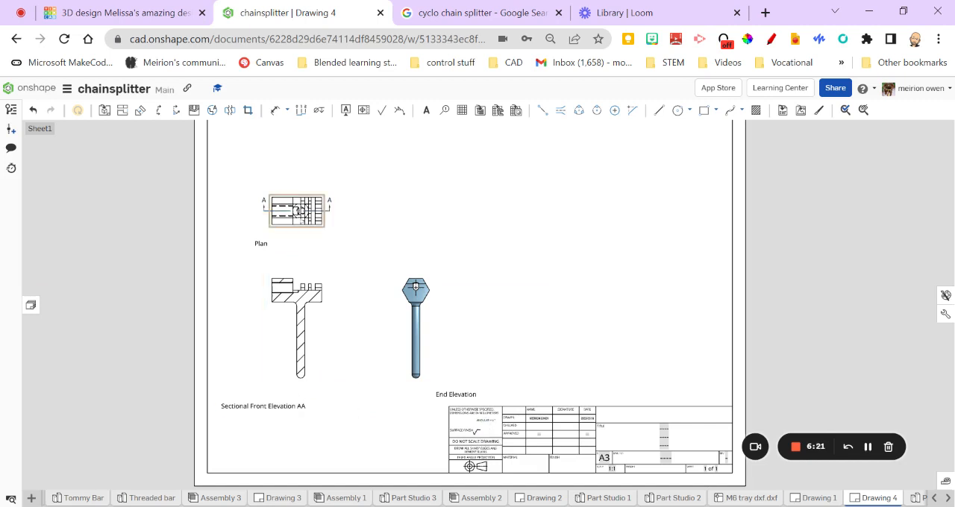
Draw a short vertical line extending upwards from the upper right corner of the plan view
scroll(388, 299, "up", 5)
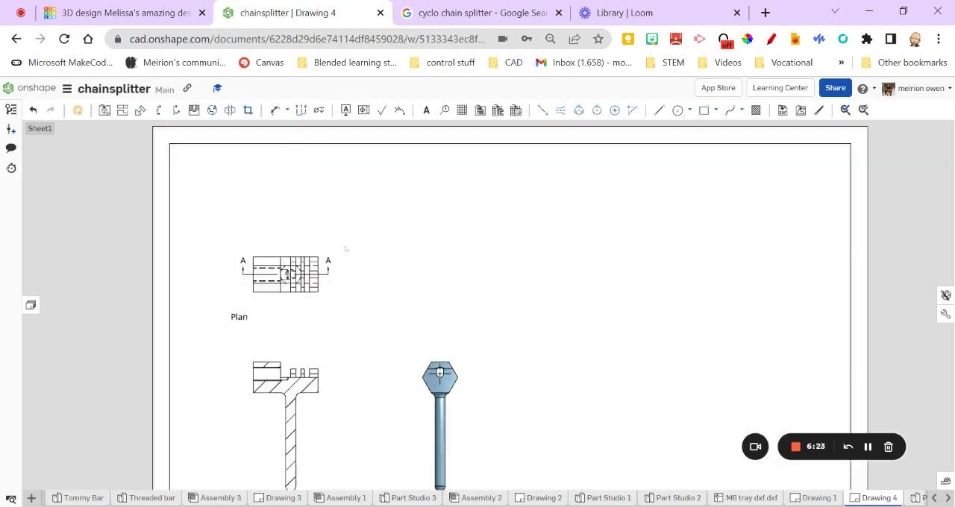
scroll(344, 265, "up", 5)
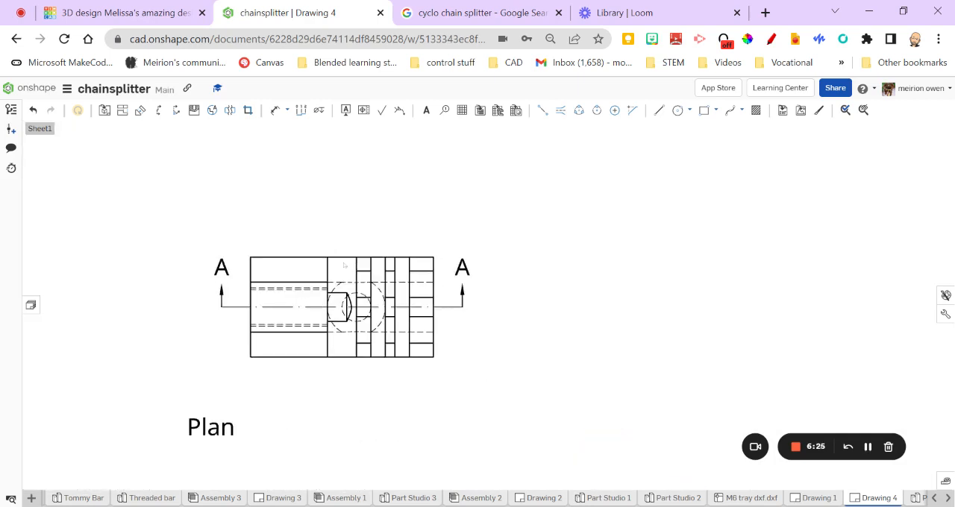
scroll(393, 276, "down", 1)
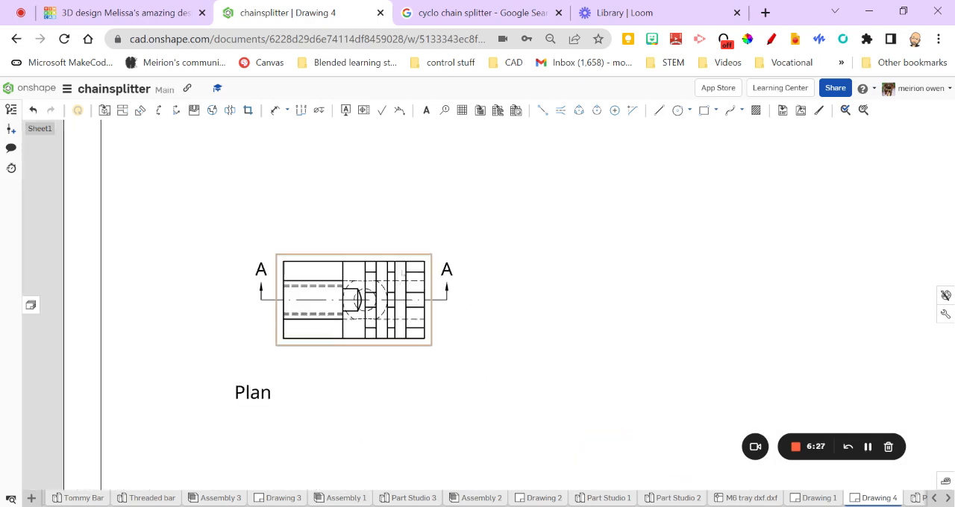
mouse_move(416, 281)
middle_mouse_down()
mouse_move(392, 288)
mouse_move(380, 308)
middle_mouse_up()
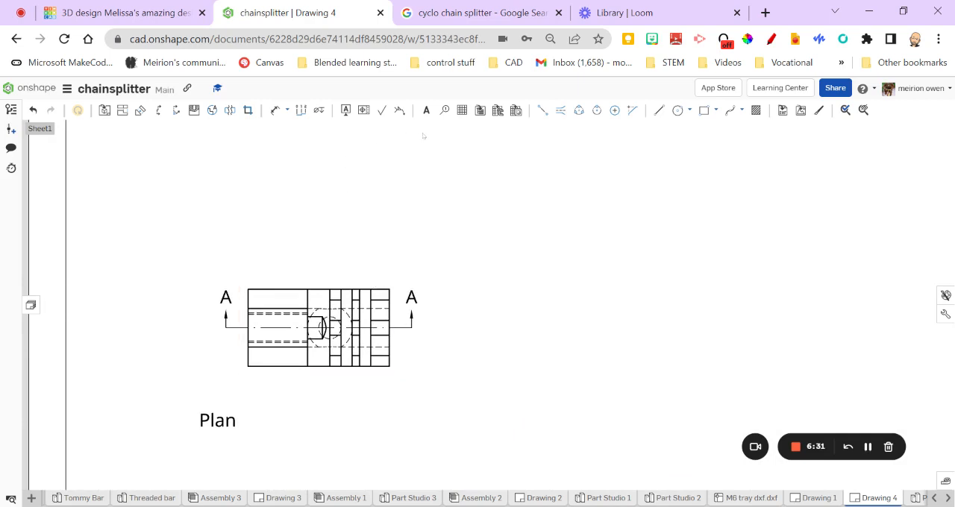
left_click(658, 110)
left_click(389, 289)
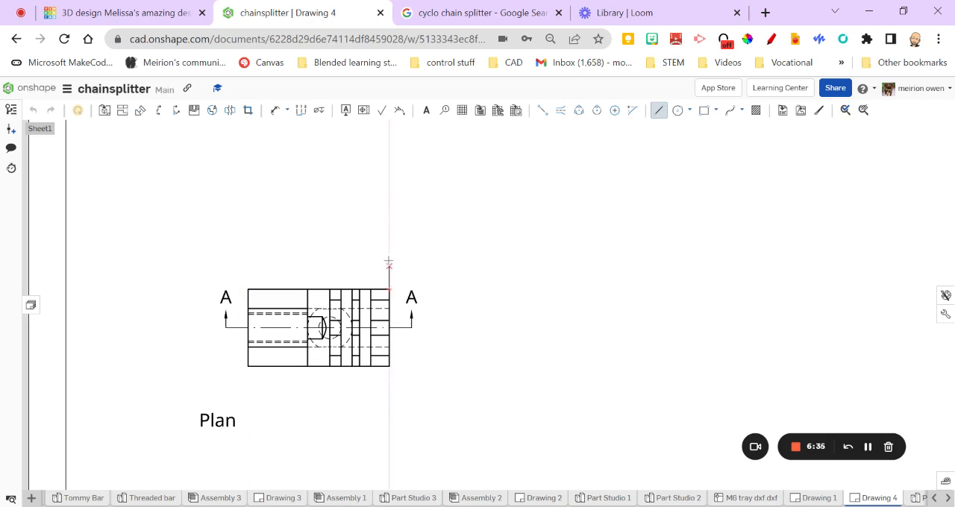
left_click(389, 257)
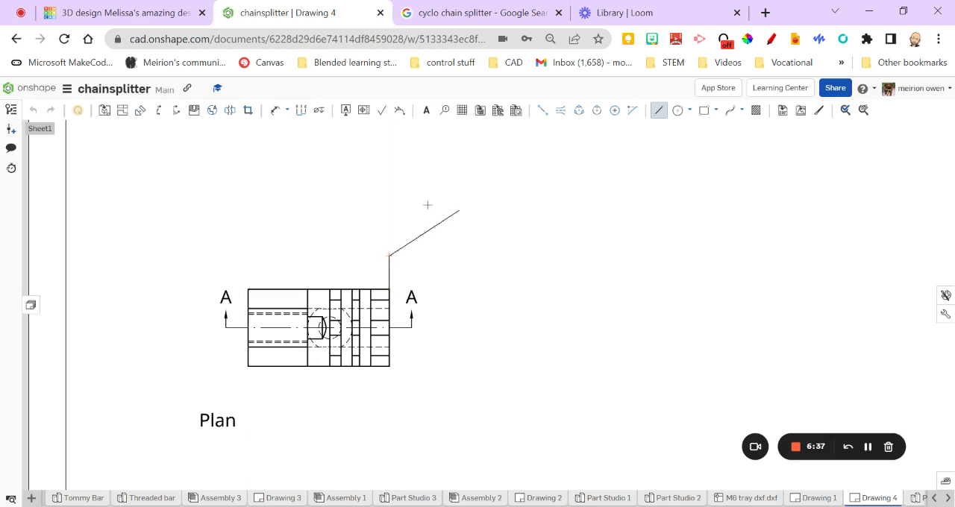
key("Escape")
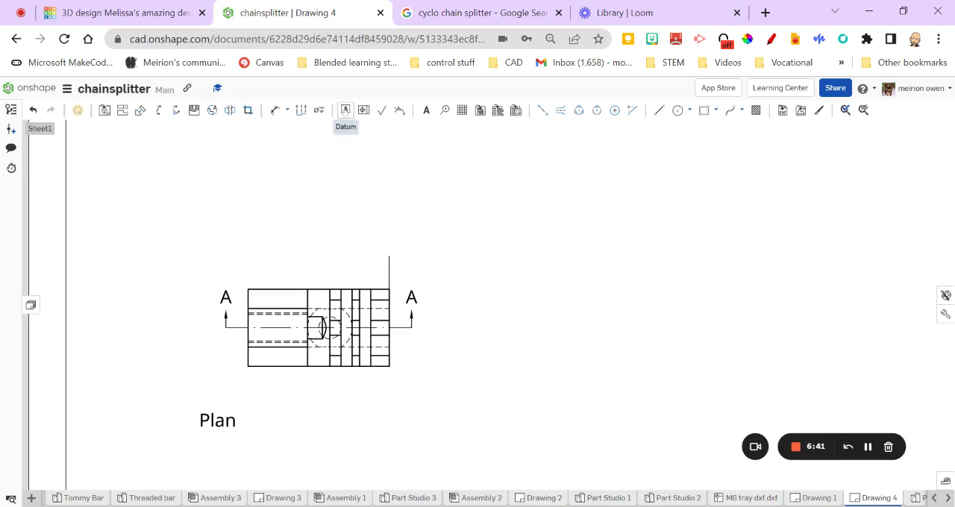
Attach a datum symbol to the vertical extension line above the plan view and label it B
left_click(346, 111)
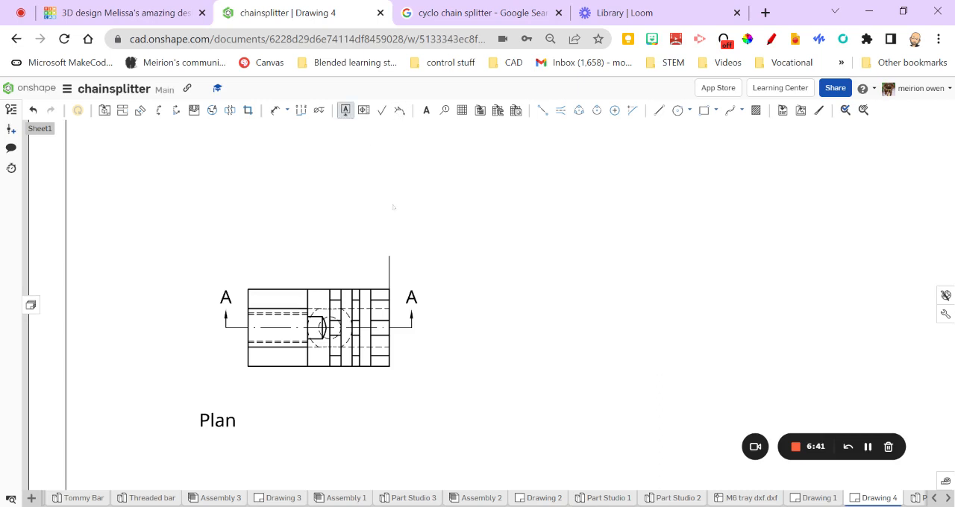
left_click(390, 266)
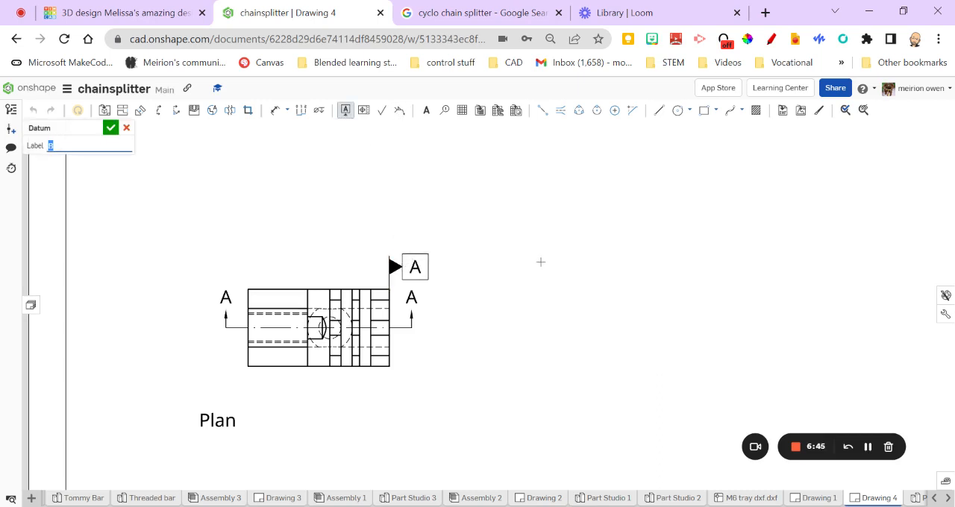
key("Escape")
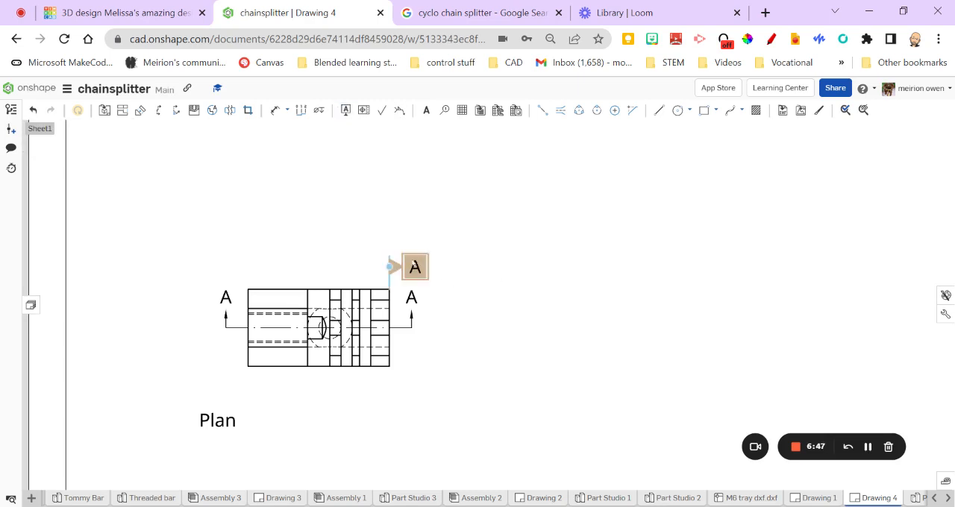
double_click(413, 267)
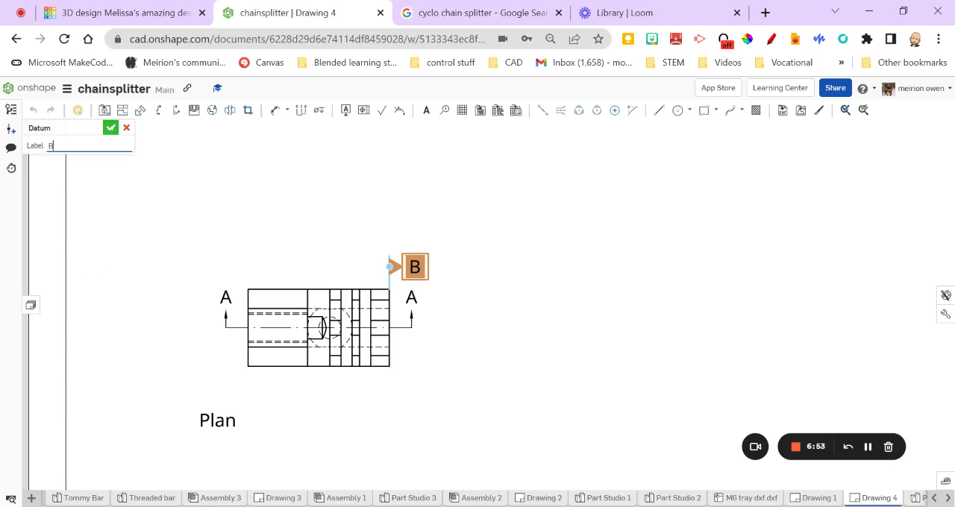
left_click(110, 127)
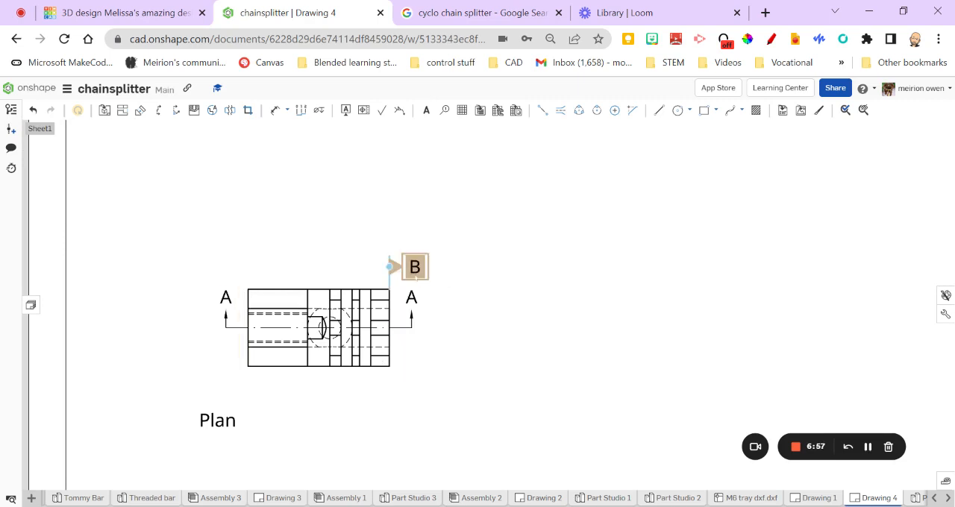
left_click(276, 111)
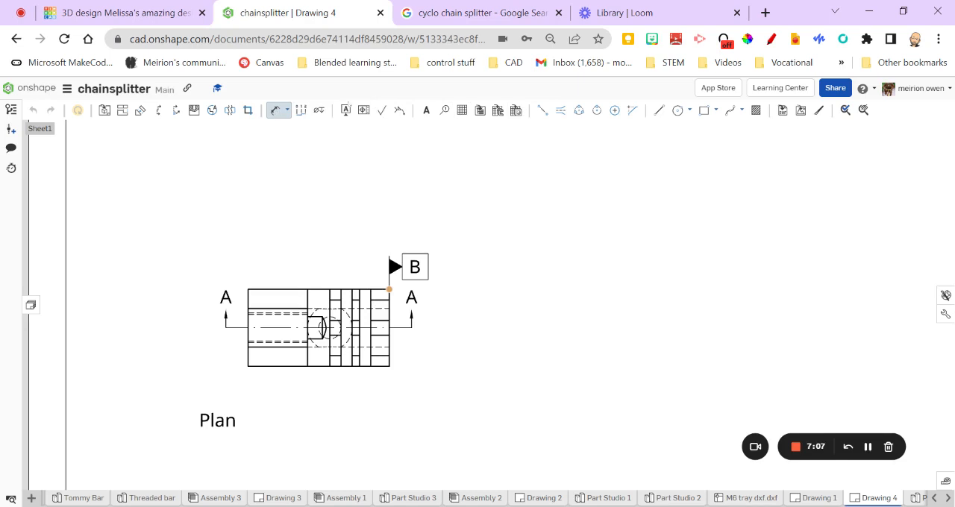
left_click(279, 110)
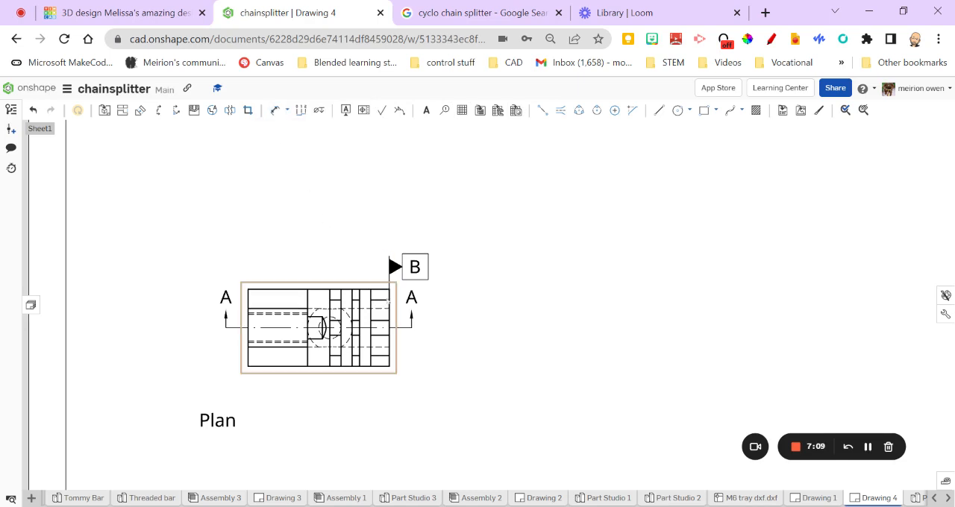
scroll(392, 303, "up", 5)
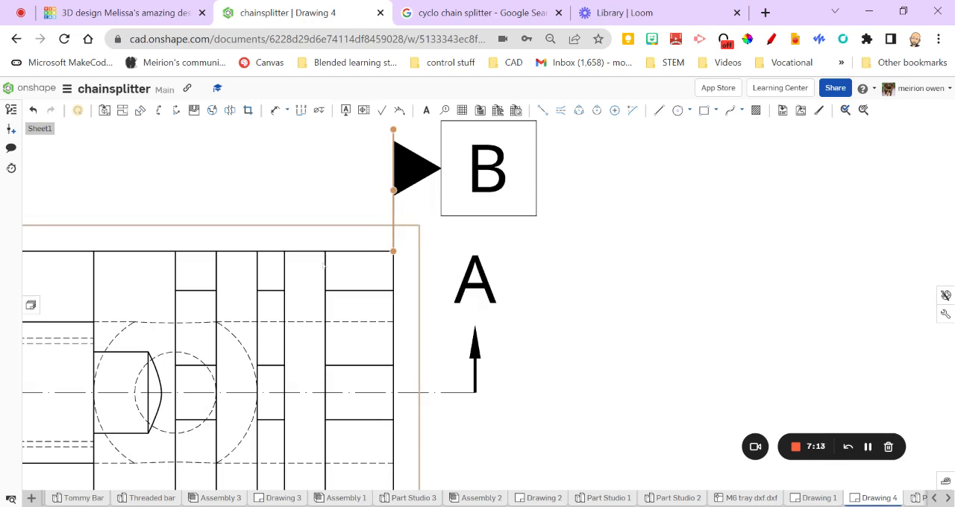
scroll(321, 254, "down", 1)
left_click(276, 109)
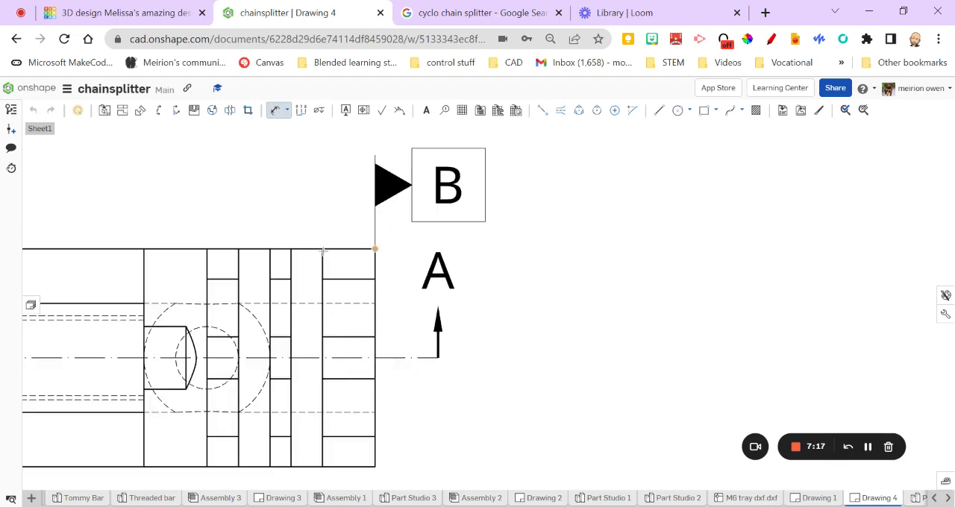
scroll(325, 186, "down", 5)
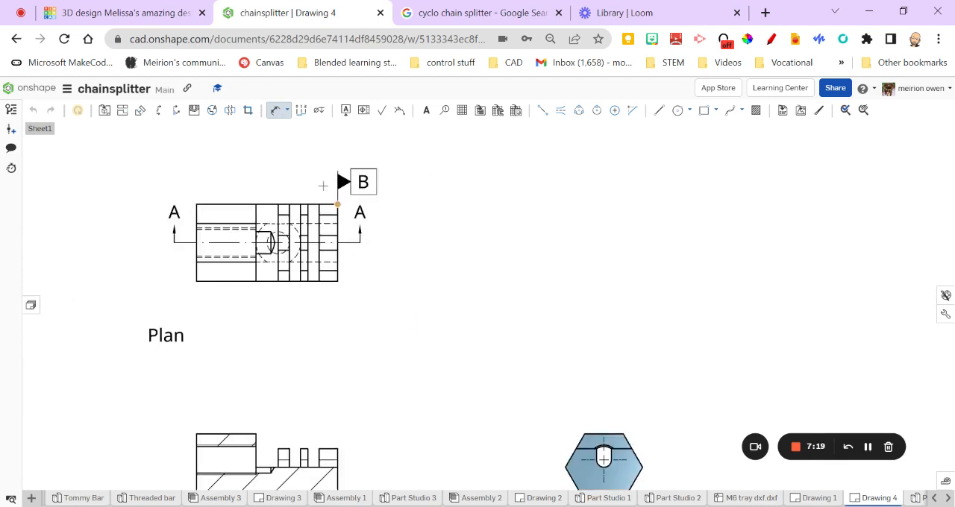
key("Escape")
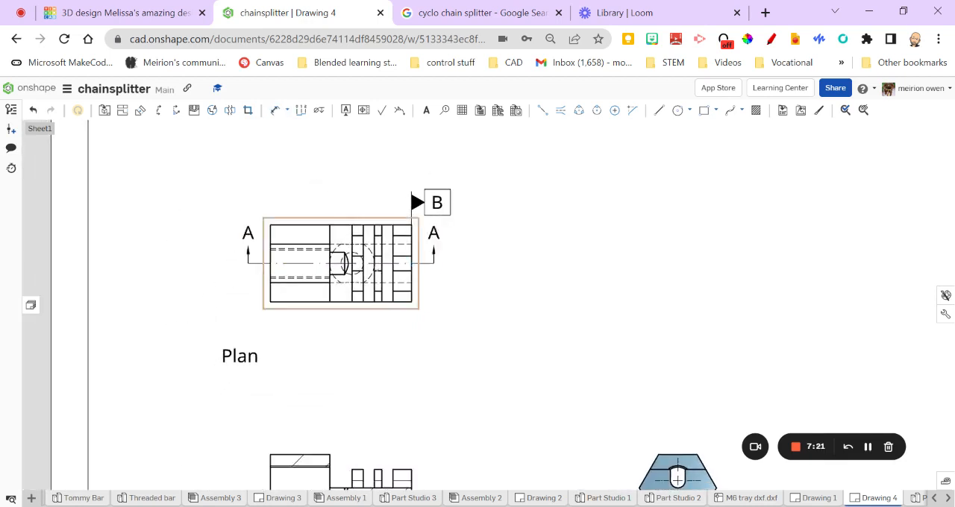
scroll(384, 231, "up", 5)
left_click(276, 110)
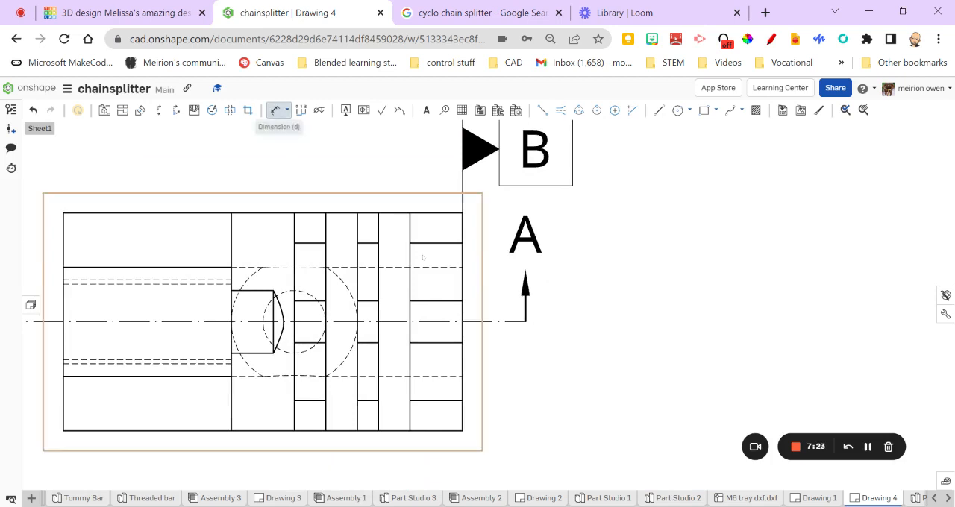
left_click(462, 286)
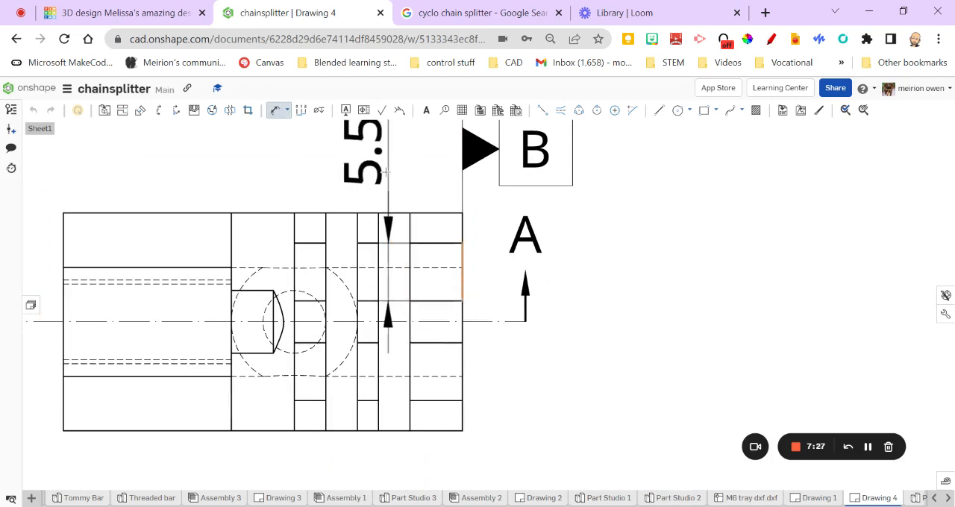
key("Escape")
Dimension the plan horizontally from the datum B edge to both sides of the first slot, stacking the dimensions above the view
scroll(374, 288, "down", 5)
left_click(275, 111)
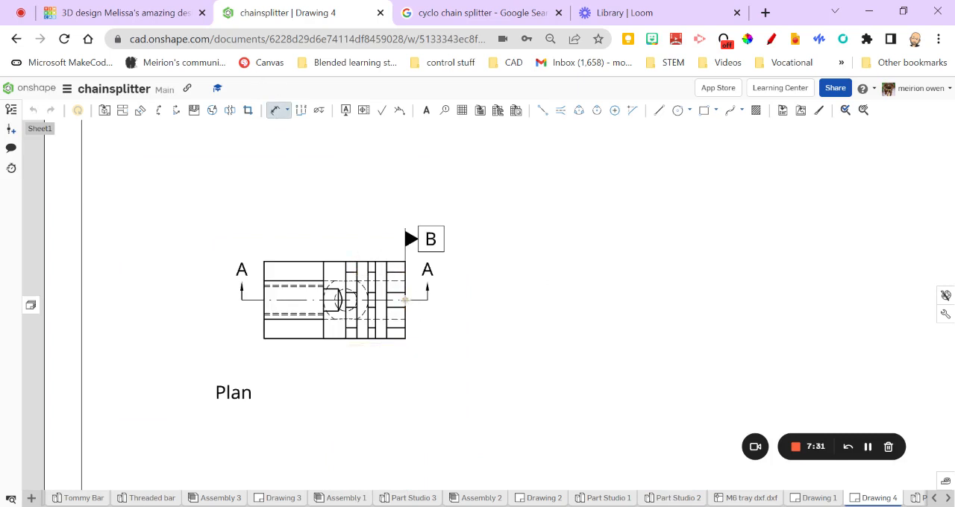
left_click(405, 300)
left_click(386, 299)
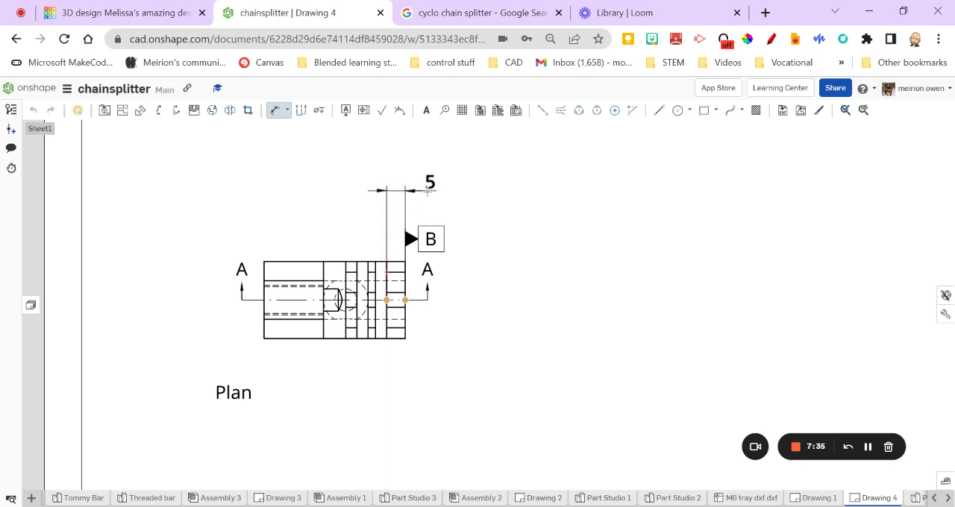
left_click(430, 186)
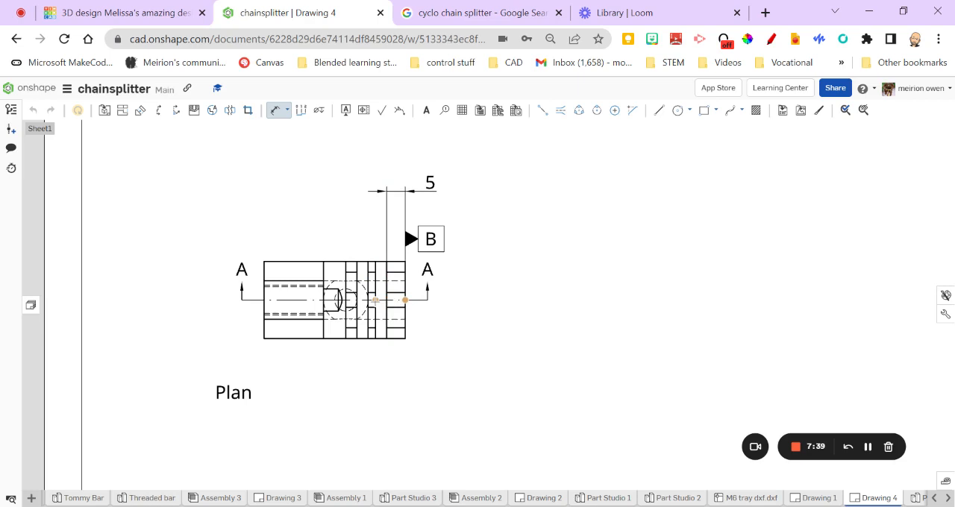
left_click(375, 300)
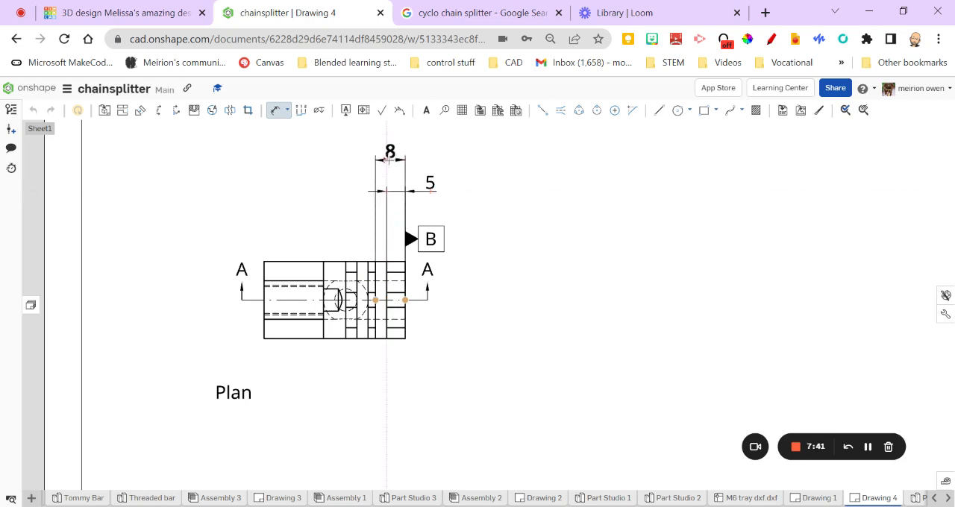
left_click(388, 159)
Dimension from the datum B edge to both sides of the second slot, stacking these above the existing plan dimensions
left_click(404, 300)
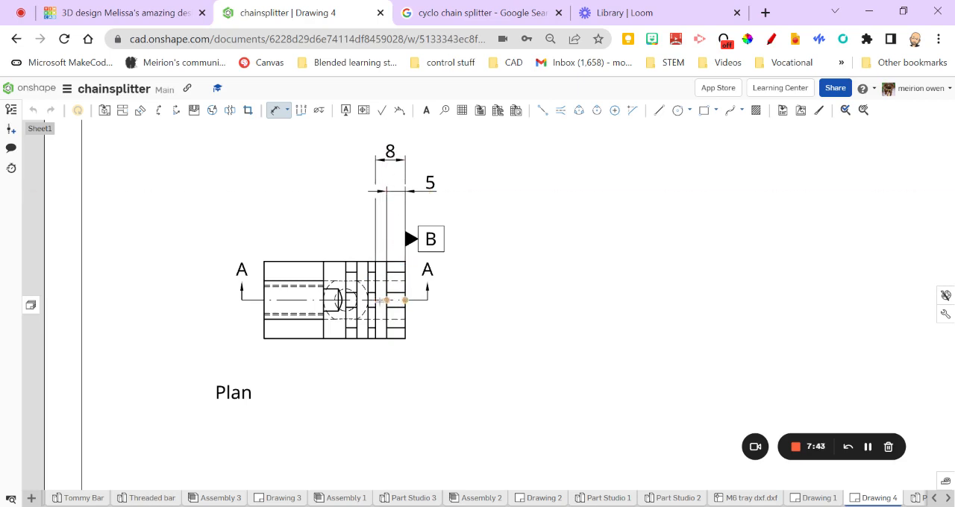
left_click(368, 299)
scroll(374, 142, "down", 3)
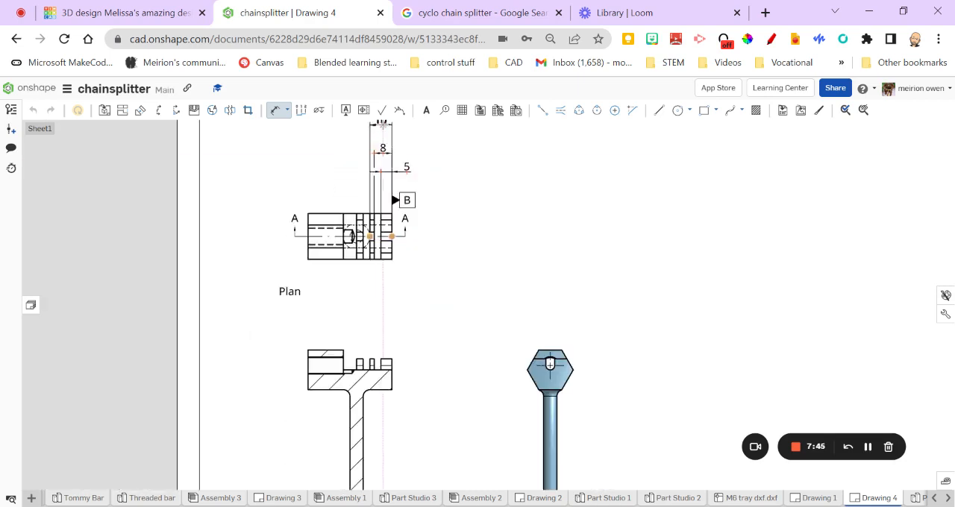
left_click(380, 139)
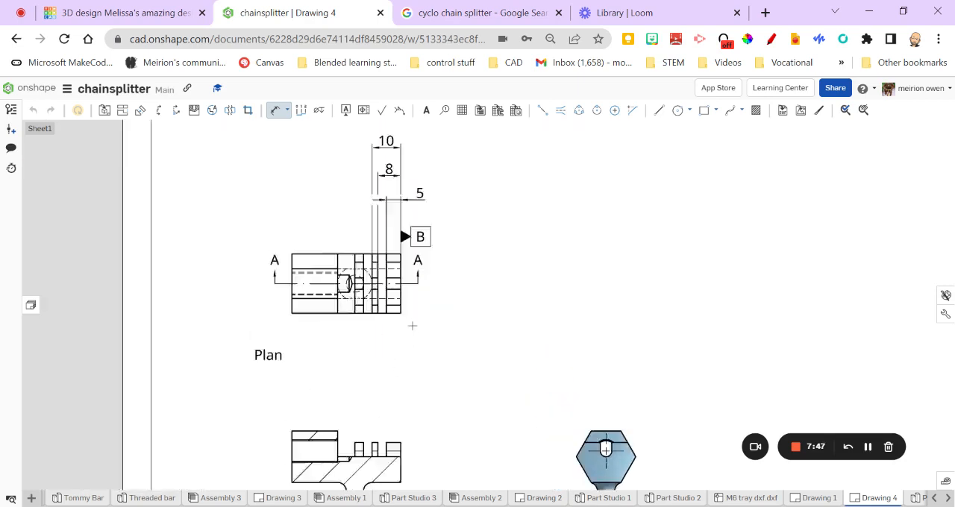
scroll(391, 248, "up", 5)
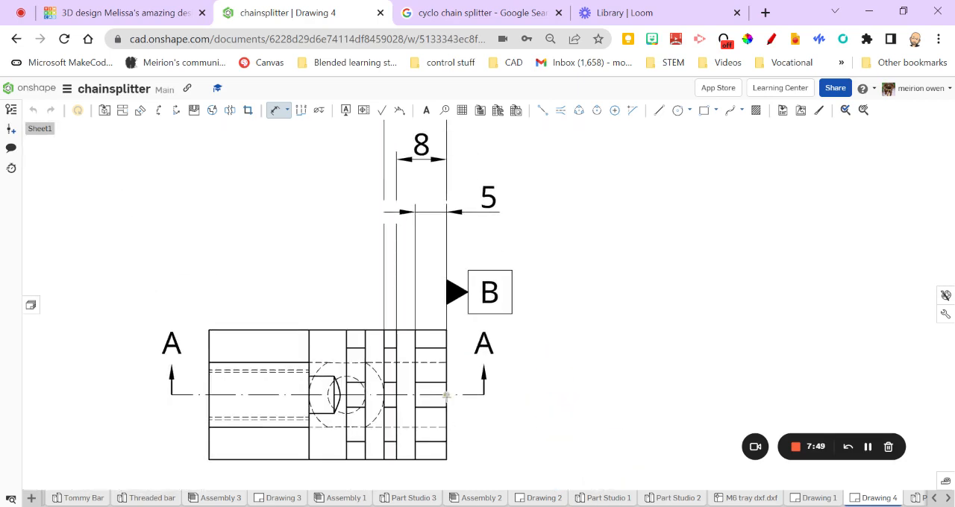
left_click(365, 395)
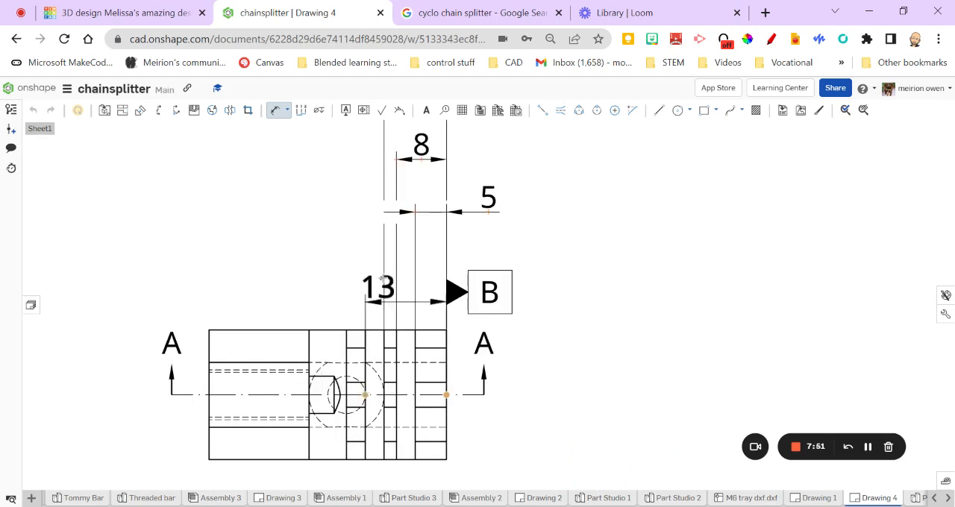
scroll(390, 269, "down", 3)
middle_click_drag(399, 175, 399, 349)
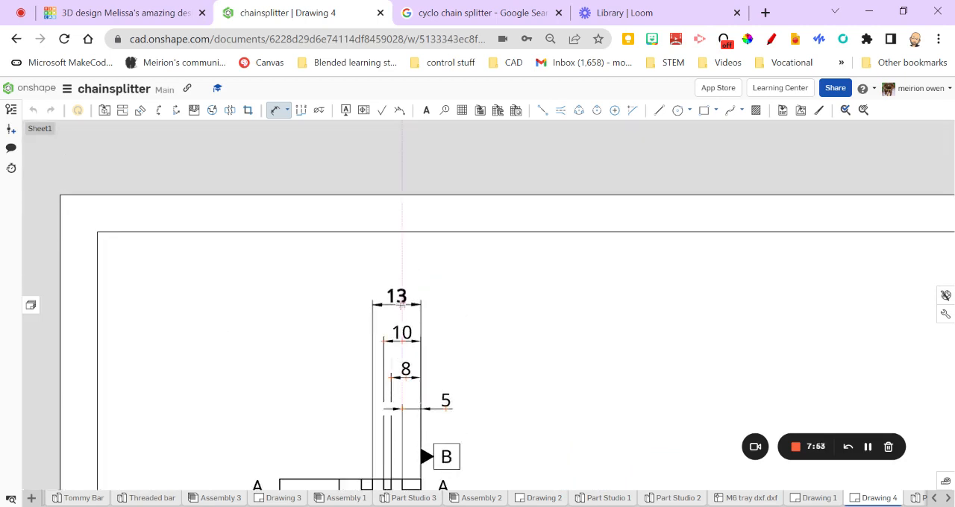
left_click(402, 305)
Dimension from the datum B edge to the far side of the third tooth, placing it at the top of the stack
scroll(412, 399, "down", 3)
middle_click_drag(419, 433, 422, 319)
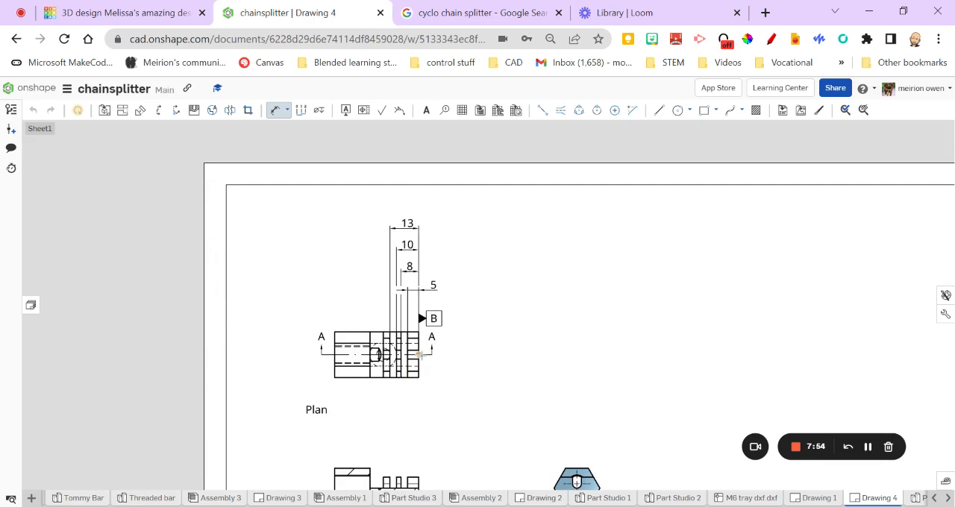
scroll(389, 358, "up", 5)
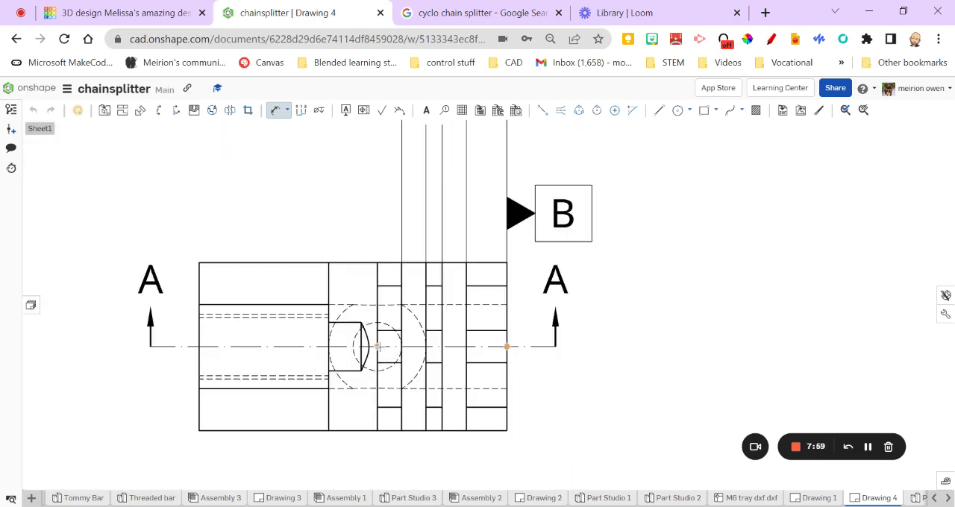
left_click(377, 347)
scroll(382, 239, "down", 3)
middle_click_drag(390, 237, 403, 403)
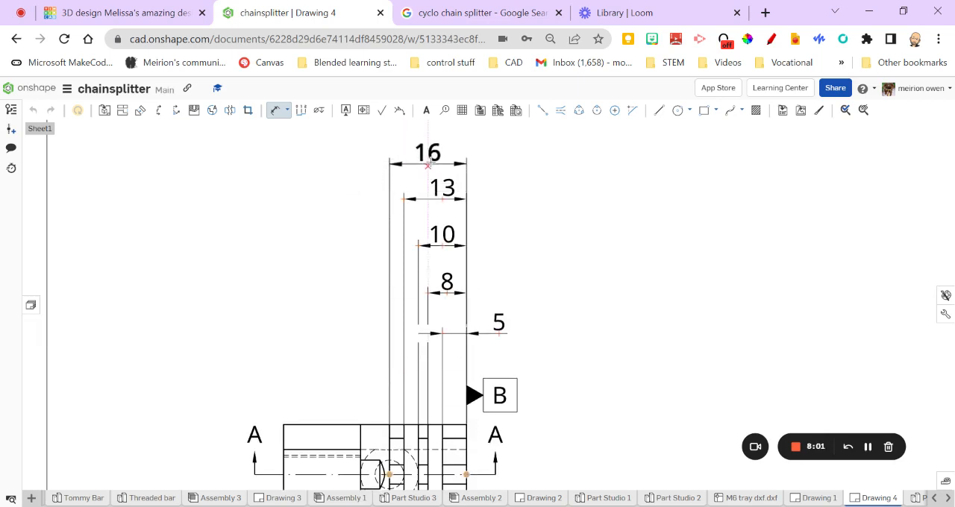
left_click(430, 162)
Dimension from the datum B edge to the shoulder of the threaded block, placing it below the plan view
scroll(446, 325, "down", 2)
middle_click_drag(445, 326, 453, 276)
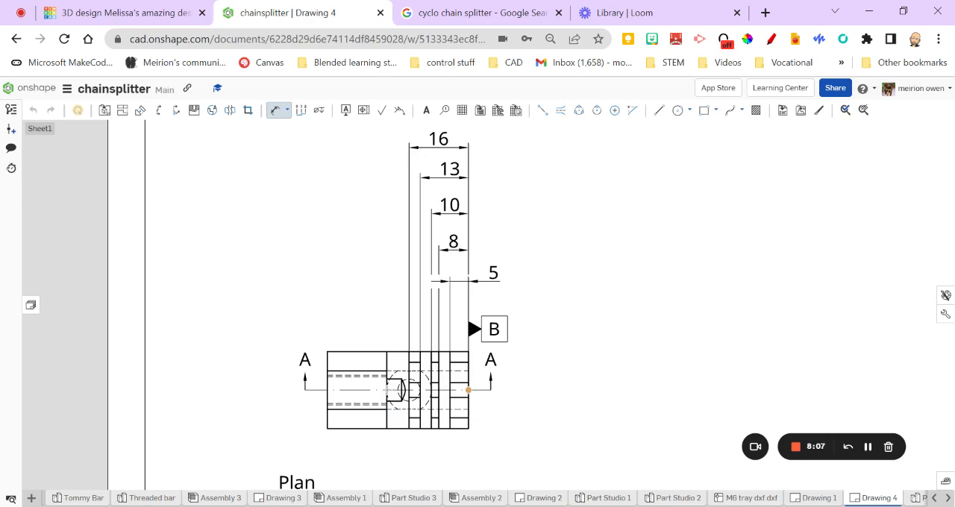
scroll(410, 459, "down", 2)
mouse_move(412, 460)
middle_mouse_down()
mouse_move(441, 317)
mouse_move(434, 289)
middle_mouse_up()
scroll(435, 287, "up", 4)
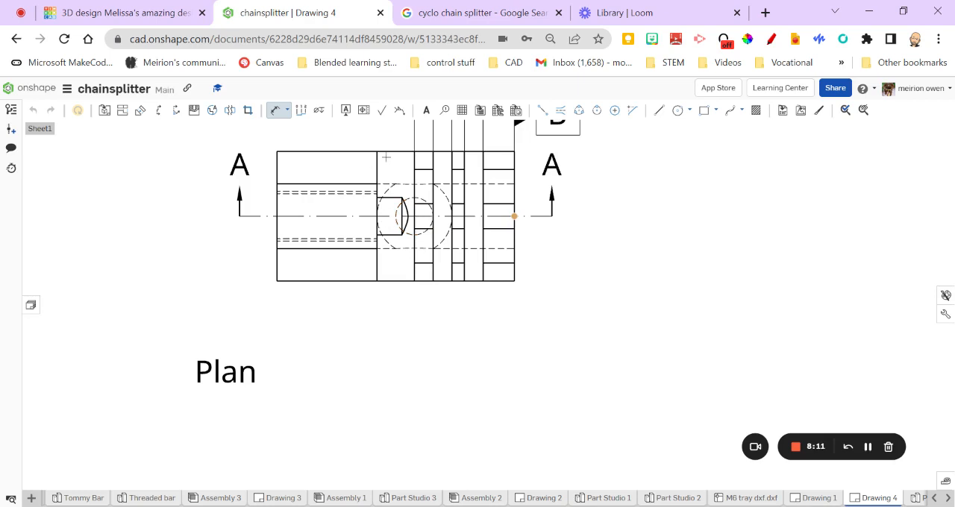
left_click(377, 150)
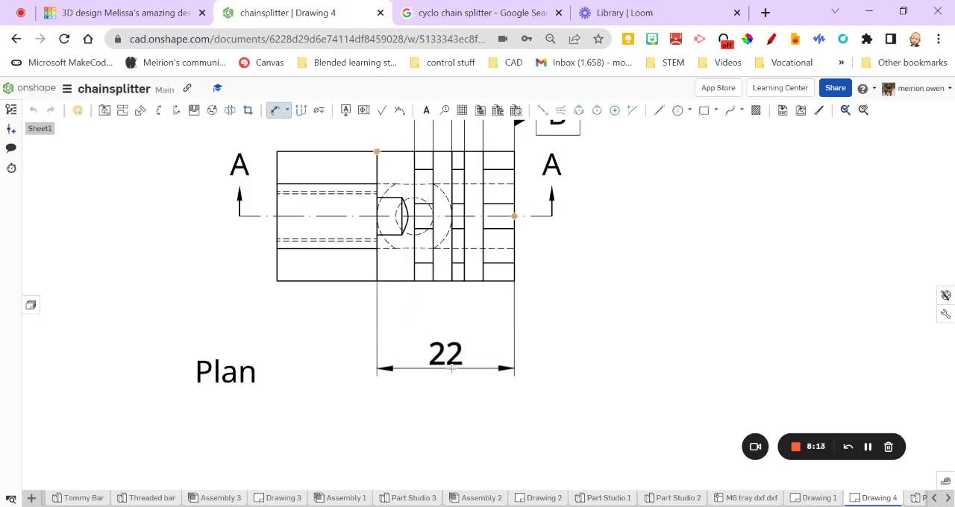
left_click(445, 358)
Dimension the plan view's overall length between its lower corners, placing it beneath the shoulder dimension
scroll(521, 286, "down", 3)
mouse_move(532, 297)
middle_mouse_down()
mouse_move(535, 420)
mouse_move(535, 287)
middle_mouse_up()
left_click(380, 271)
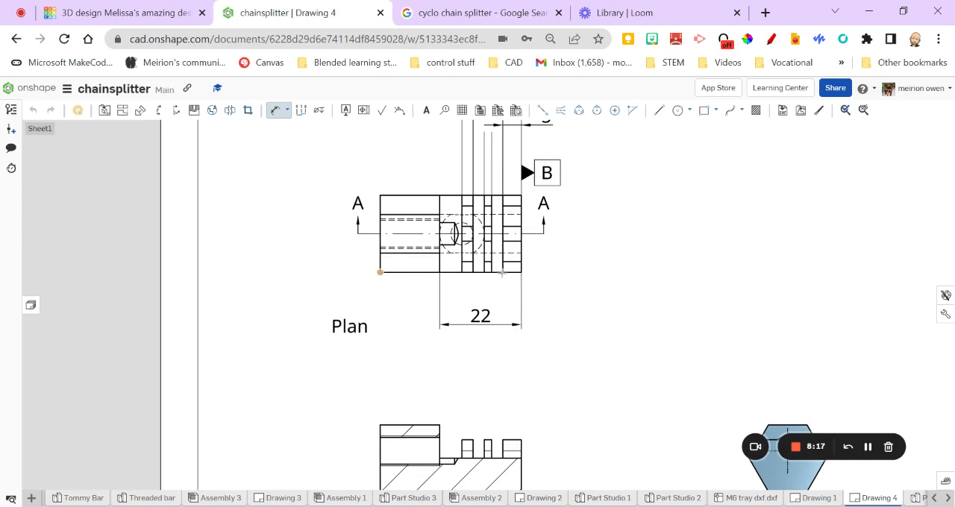
left_click(520, 271)
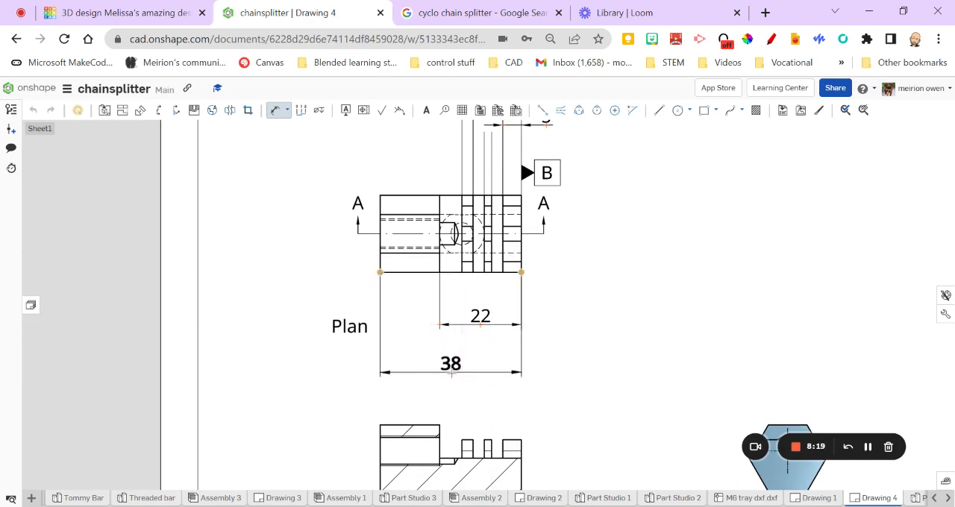
left_click(450, 372)
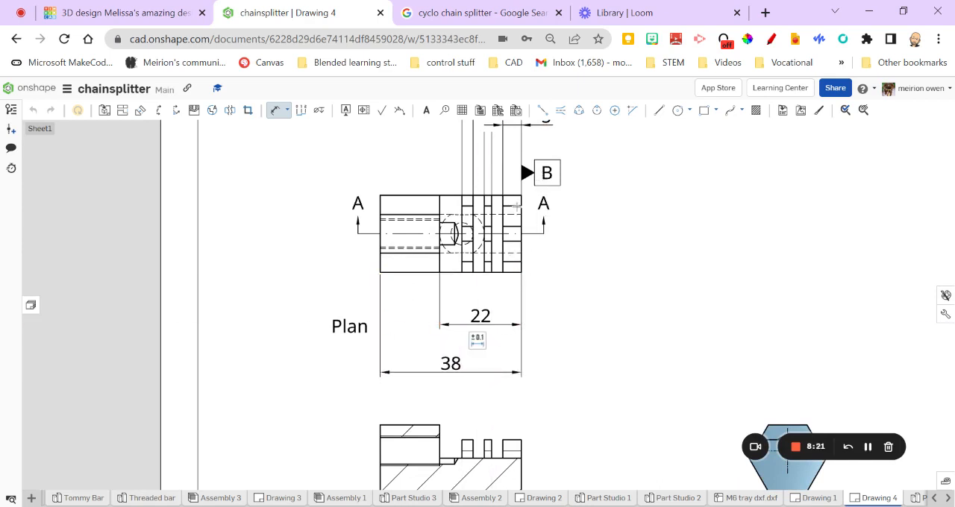
Add a parallelism geometric tolerance of 0.1deg relative to datum B, placed above the Plan label beside the view
scroll(493, 321, "down", 4)
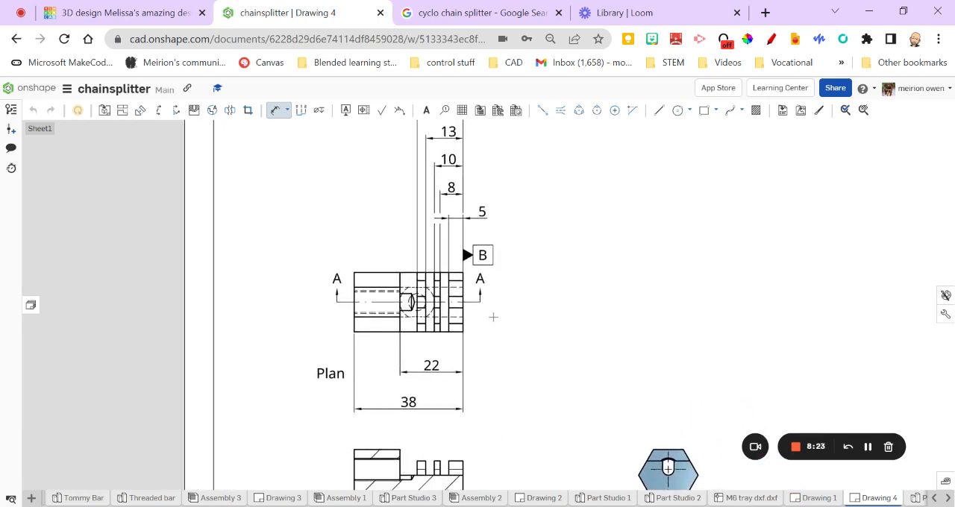
scroll(408, 293, "up", 3)
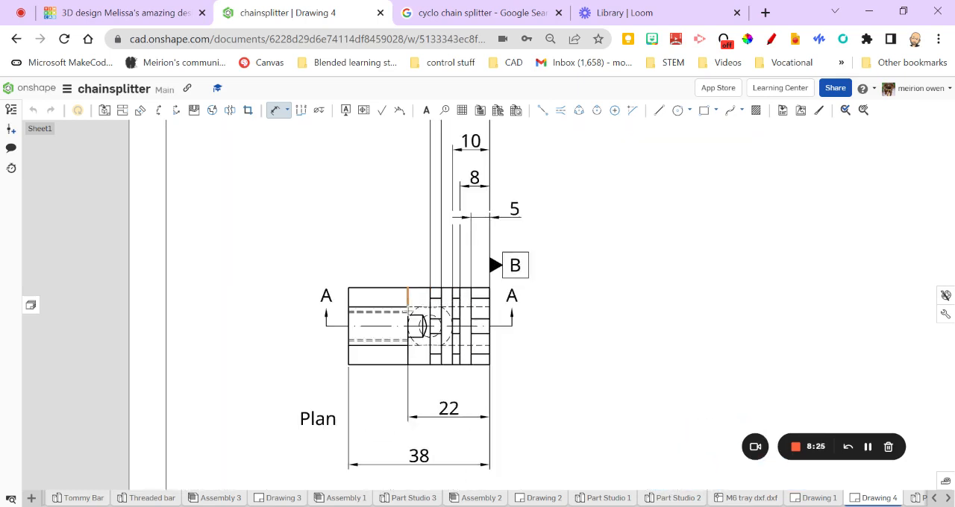
scroll(406, 262, "up", 2)
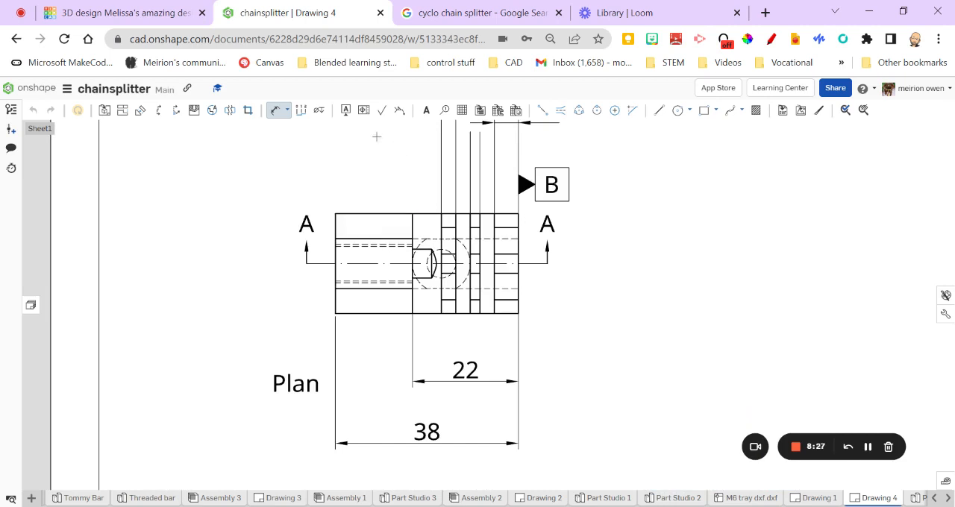
left_click(364, 110)
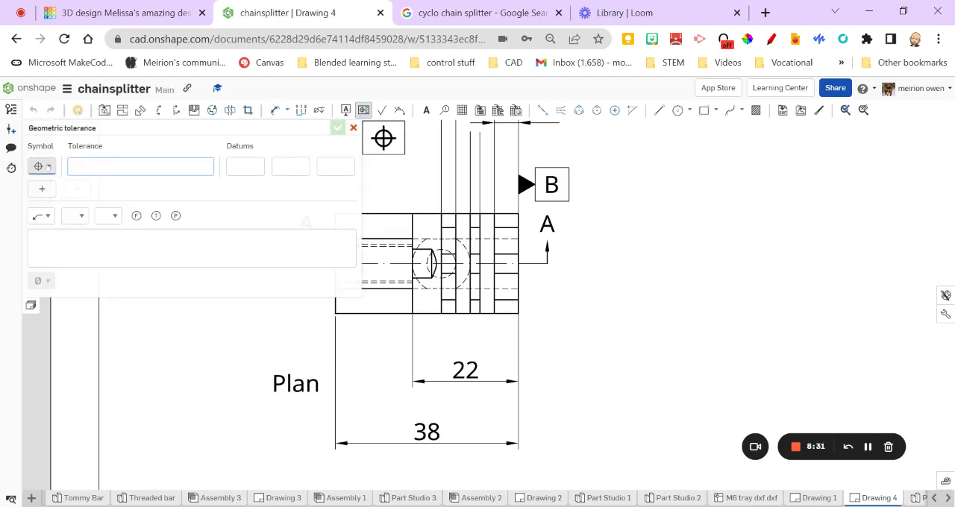
left_click(48, 167)
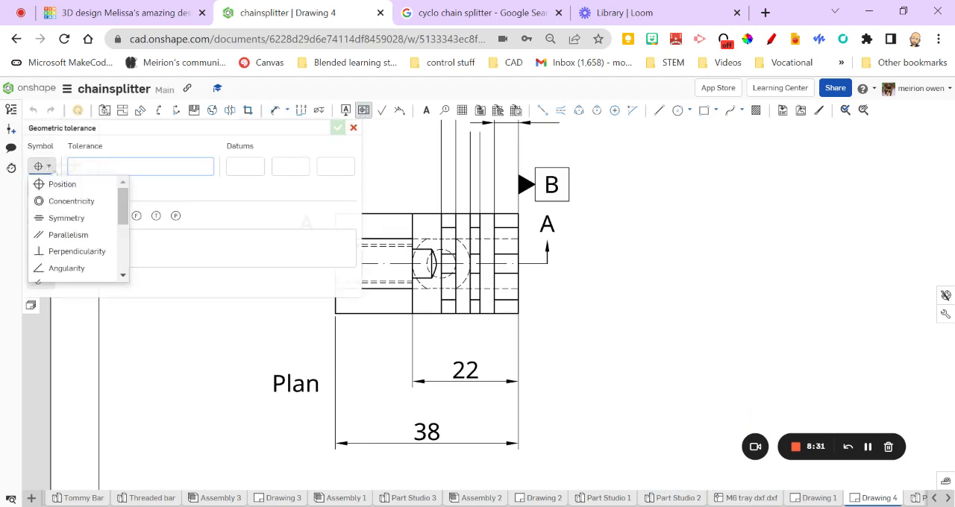
left_click(65, 235)
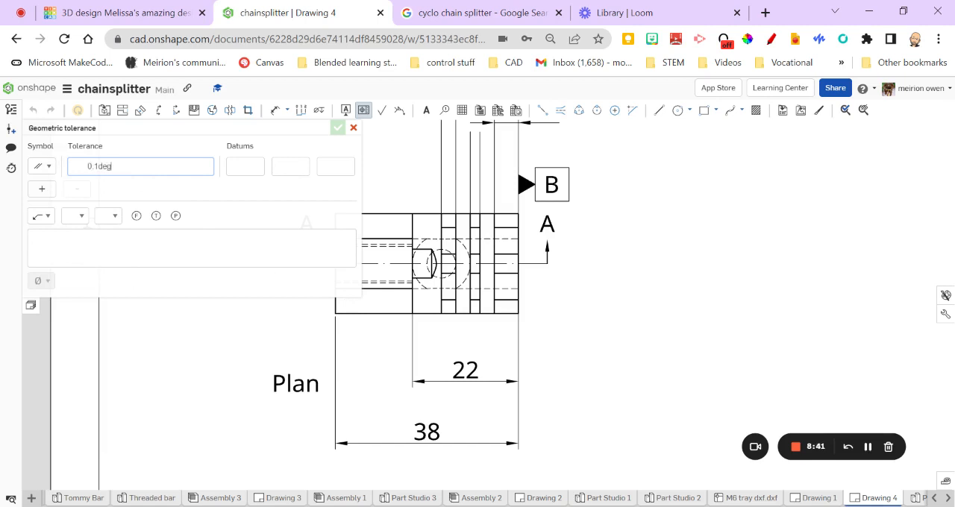
key("Tab")
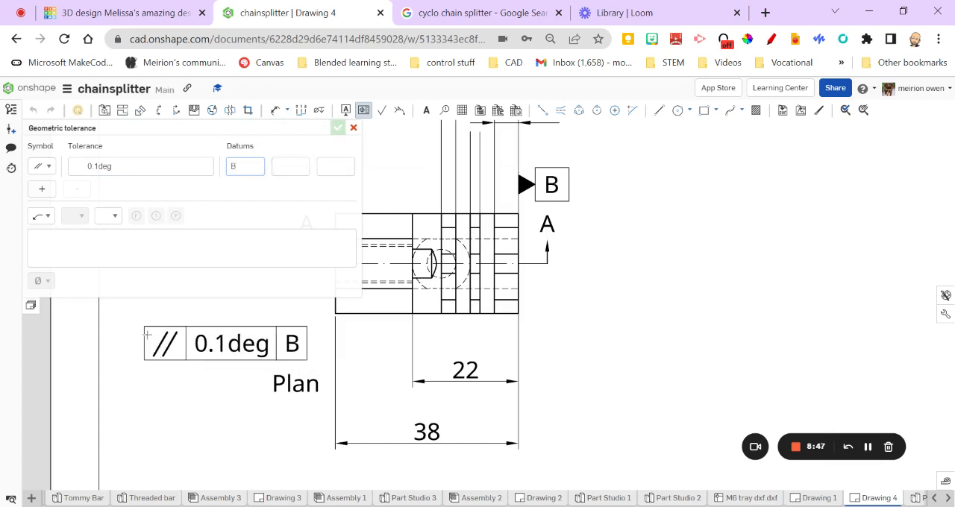
left_click(151, 330)
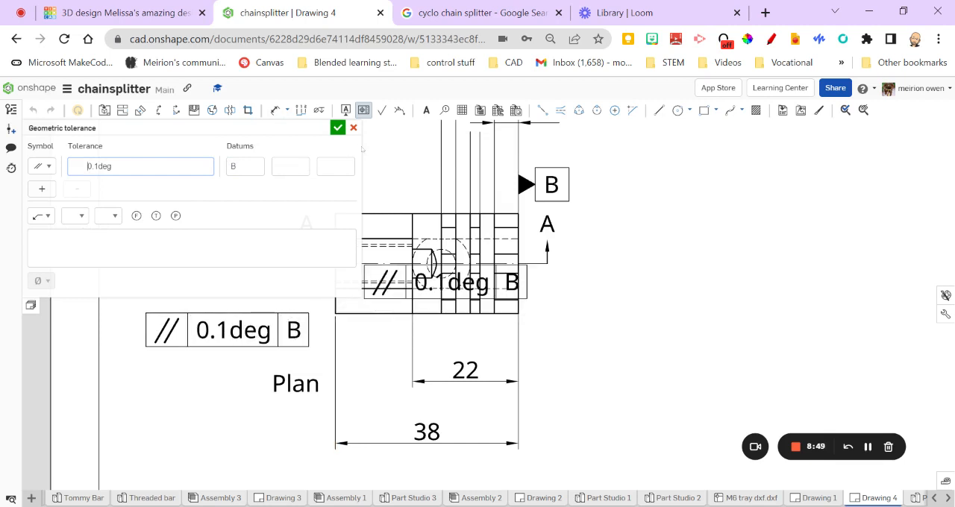
left_click(338, 128)
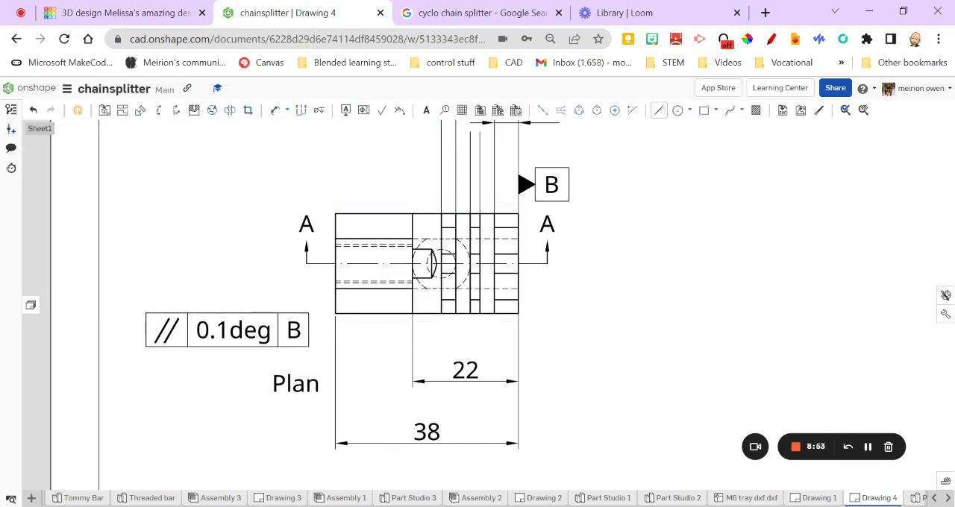
Draw a short line from the tolerance frame's upper right corner to the left edge of the plan view
left_click(659, 111)
left_click(309, 313)
left_click(335, 302)
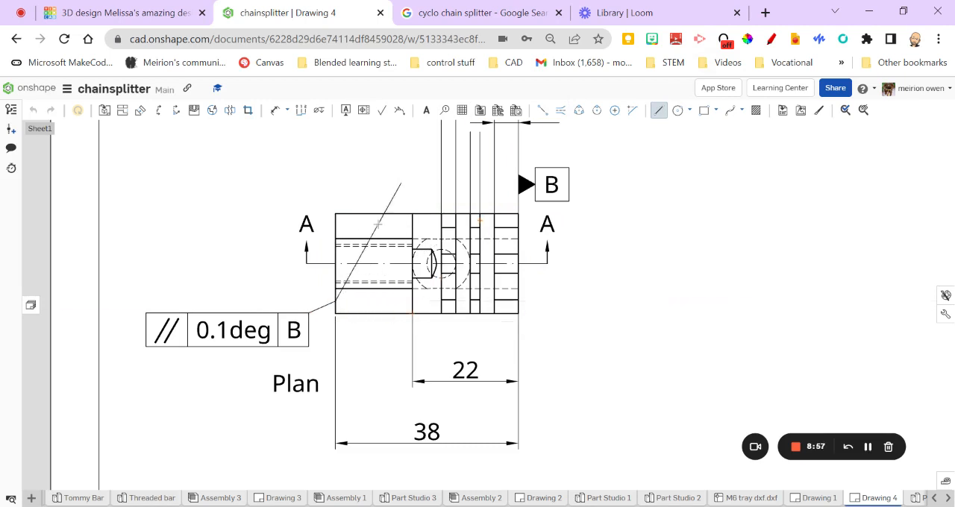
Add a hole callout to the threaded hole in the sectional front view, placing it above the view beside the block
key("Escape")
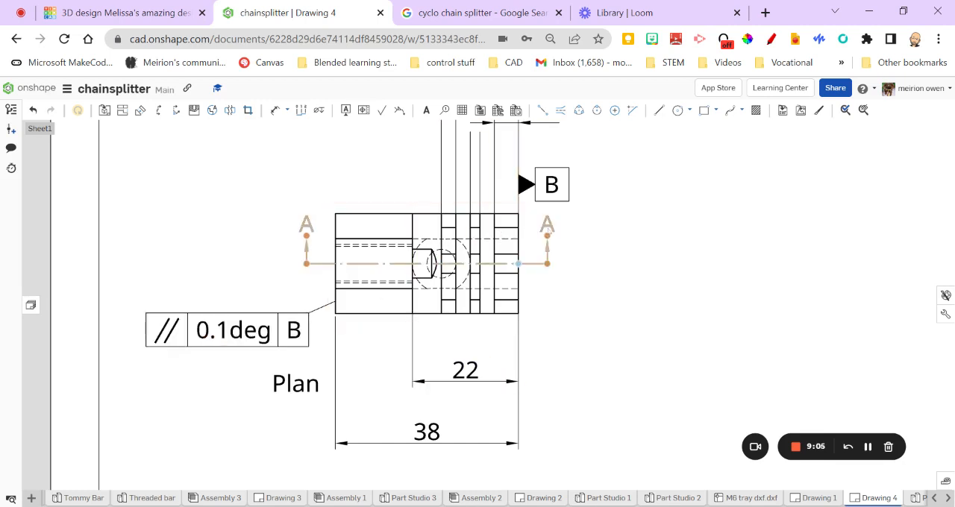
scroll(313, 418, "down", 3)
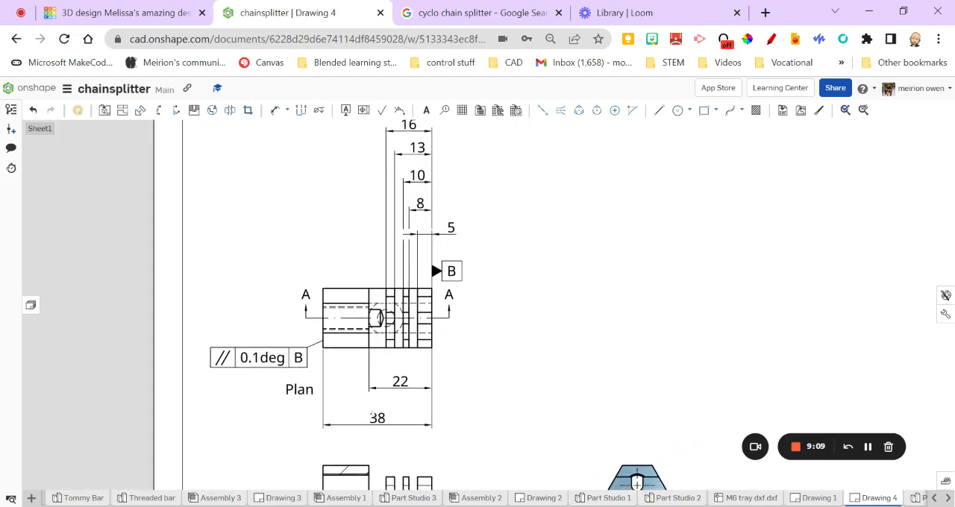
scroll(426, 428, "up", 3)
scroll(426, 428, "down", 5)
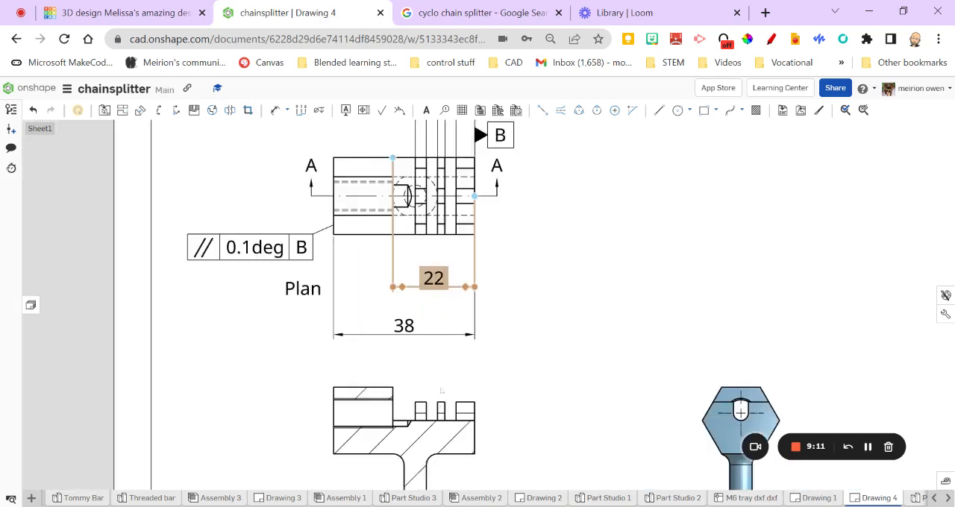
scroll(387, 328, "up", 1)
scroll(389, 325, "down", 1)
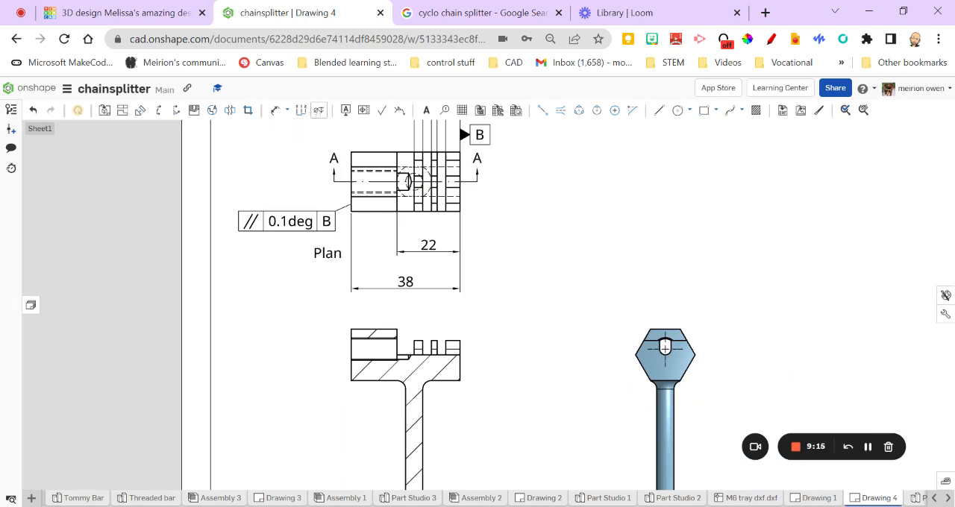
left_click(319, 111)
left_click(385, 338)
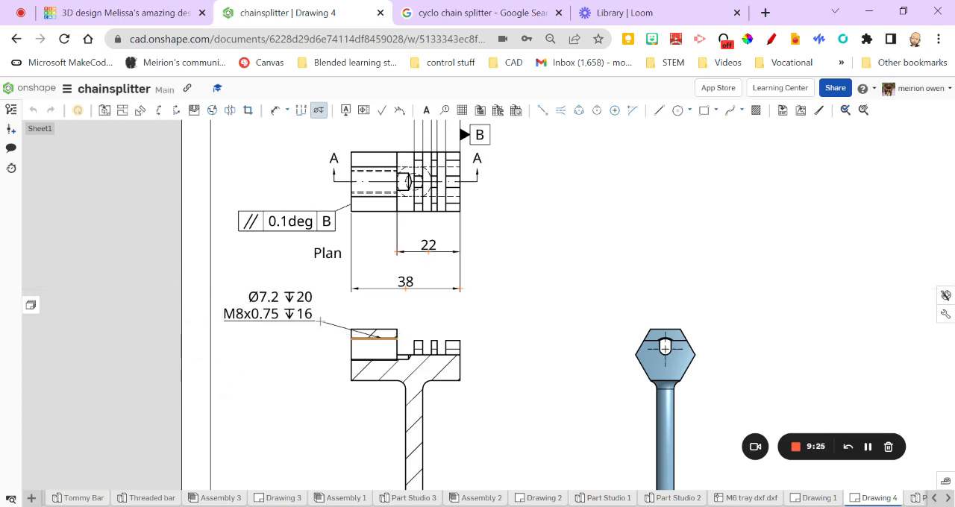
left_click(323, 314)
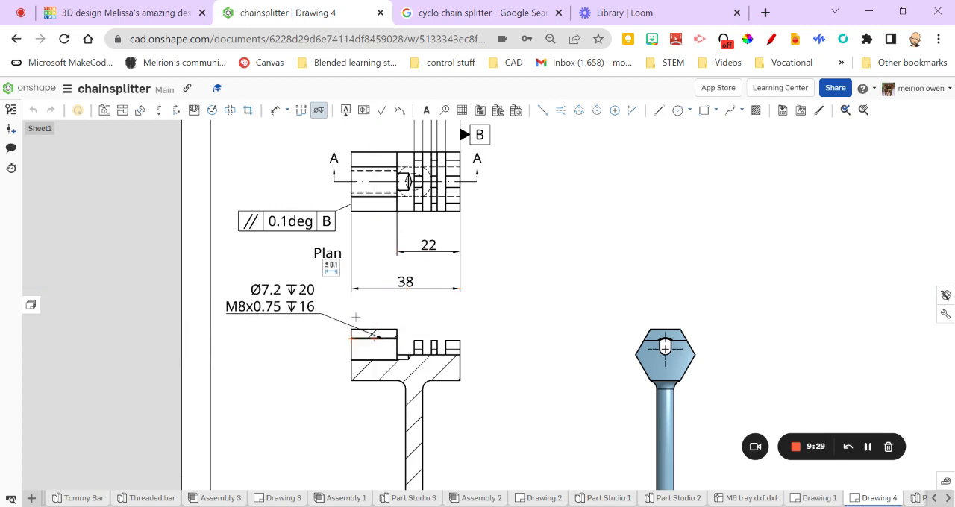
Add an edge-to-edge centerline through the threaded hole in the sectional front view, using the hole's upper and lower edges
scroll(356, 317, "up", 3)
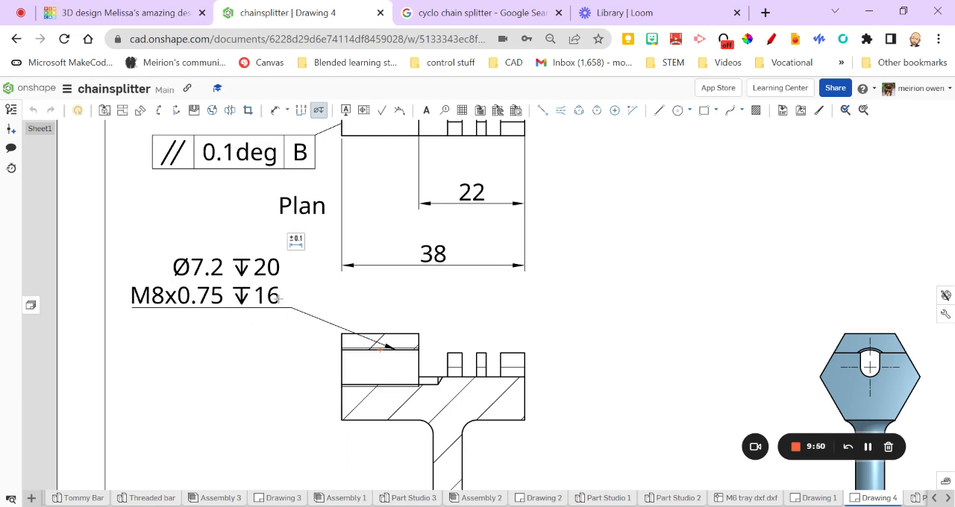
scroll(277, 298, "down", 5)
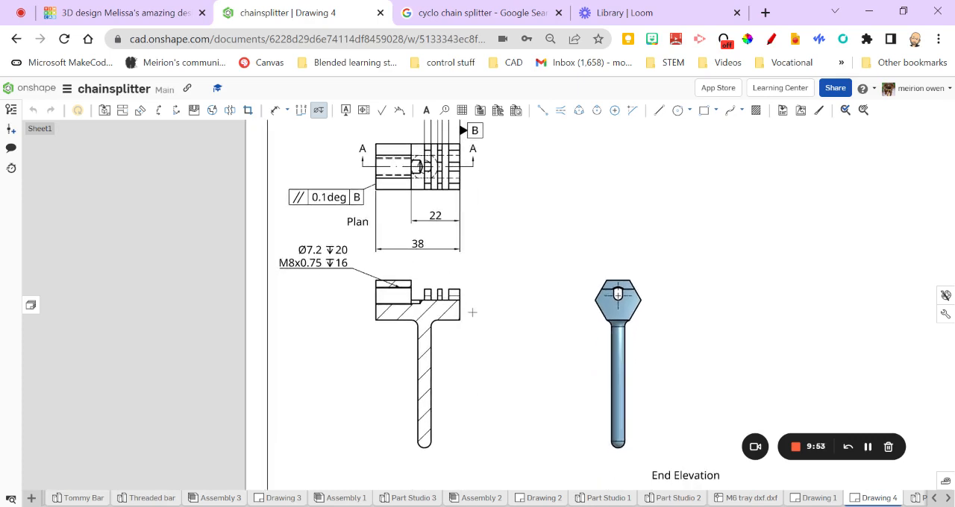
mouse_move(481, 308)
middle_mouse_down()
mouse_move(501, 328)
mouse_move(472, 292)
middle_mouse_up()
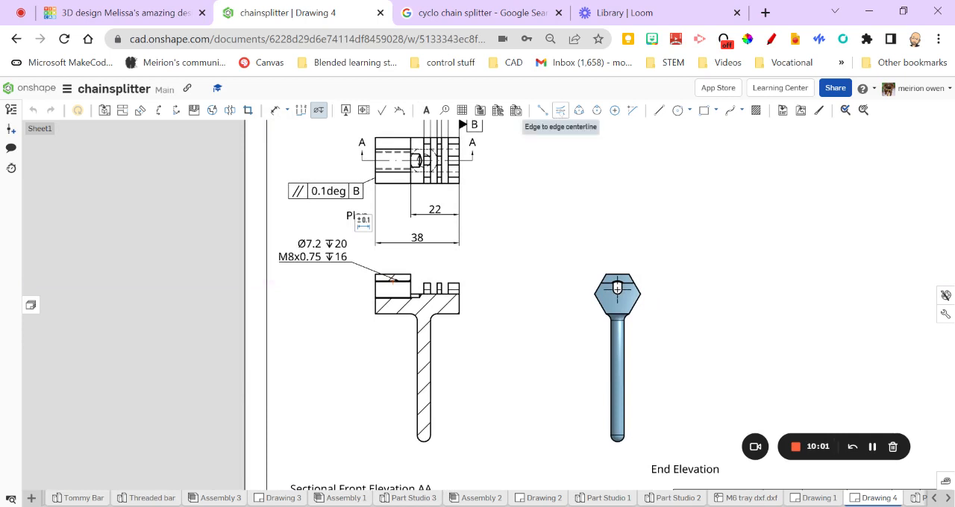
left_click(560, 111)
scroll(379, 320, "up", 5)
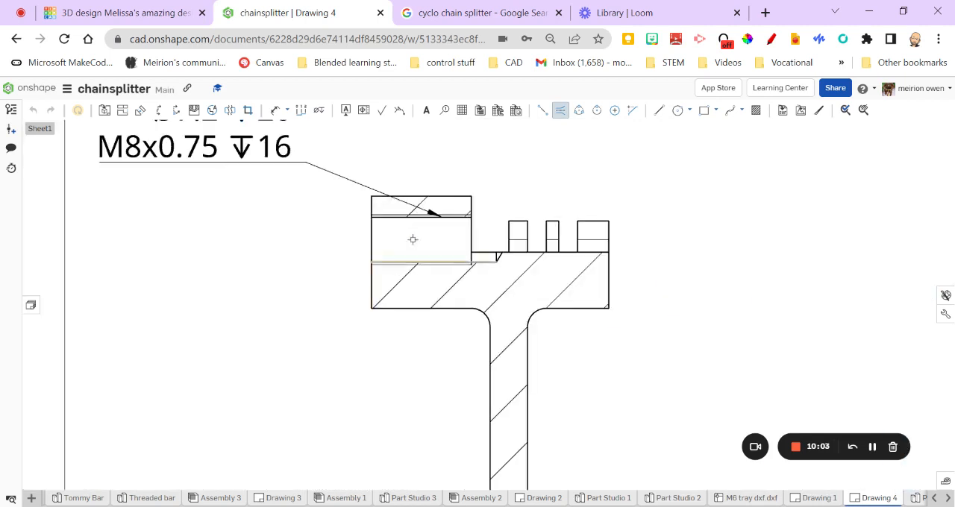
left_click(391, 217)
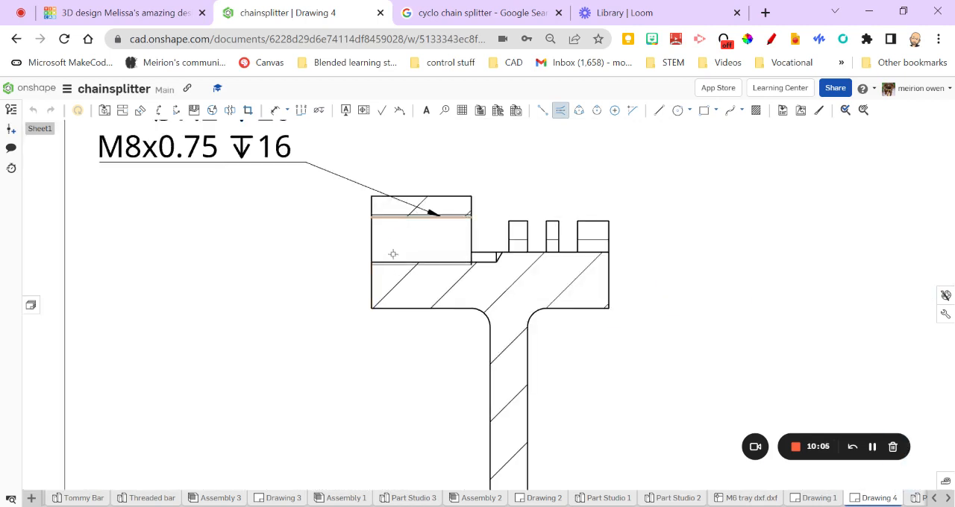
left_click(391, 262)
Add edge-to-edge centerlines along the round handle in both the sectional front view and the end view
scroll(575, 443, "down", 1)
middle_click_drag(560, 315, 480, 144)
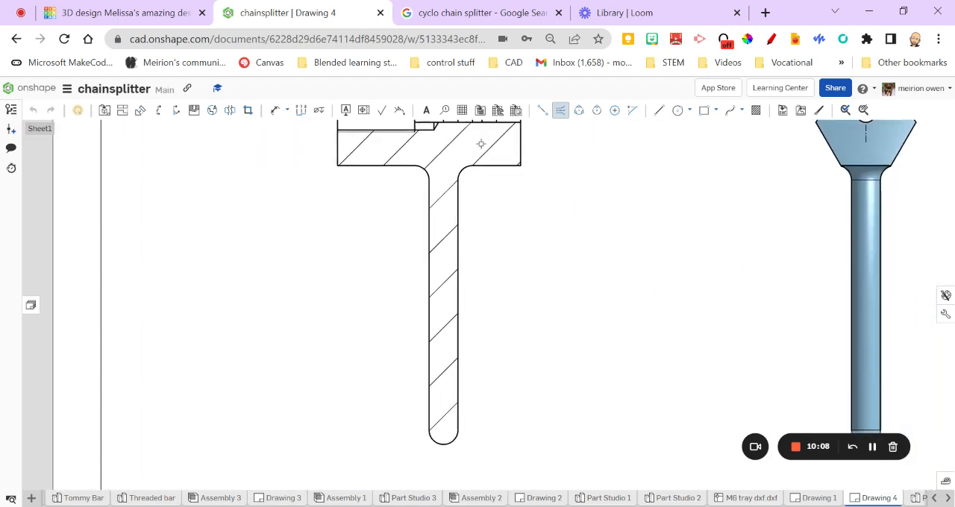
left_click(457, 297)
mouse_move(676, 321)
middle_mouse_down()
mouse_move(574, 307)
mouse_move(477, 321)
middle_mouse_up()
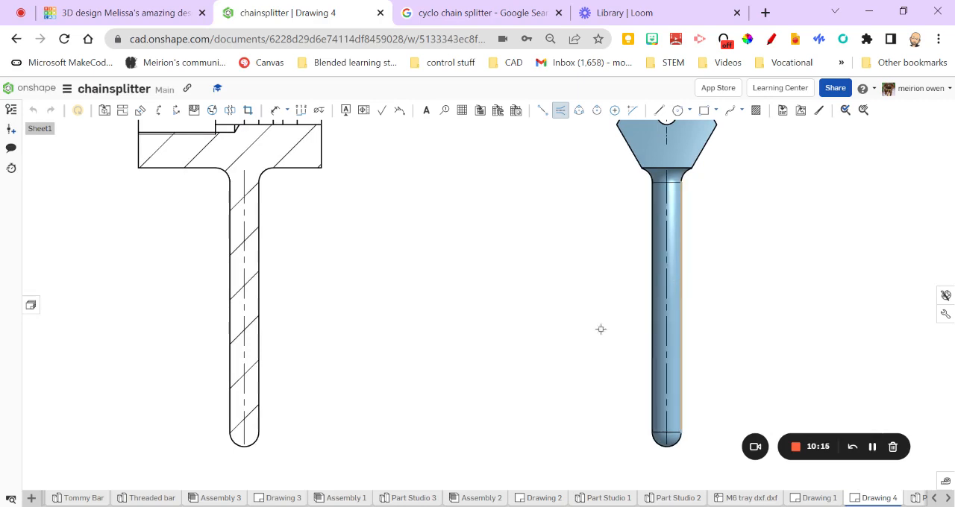
Add a diameter dimension to the slot's rounded bottom in the end view, placing it outside the hexagon on the lower right
scroll(590, 321, "down", 3)
scroll(557, 335, "down", 5)
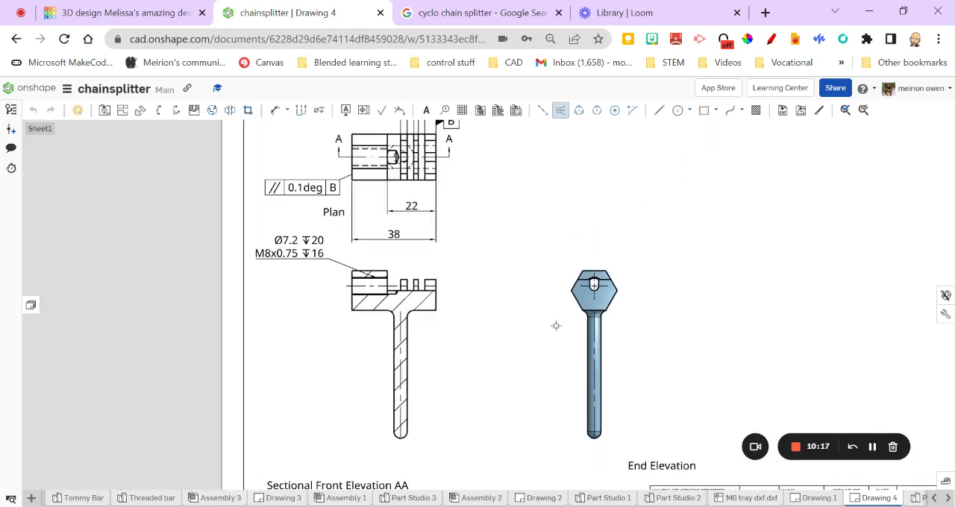
scroll(521, 279, "up", 5)
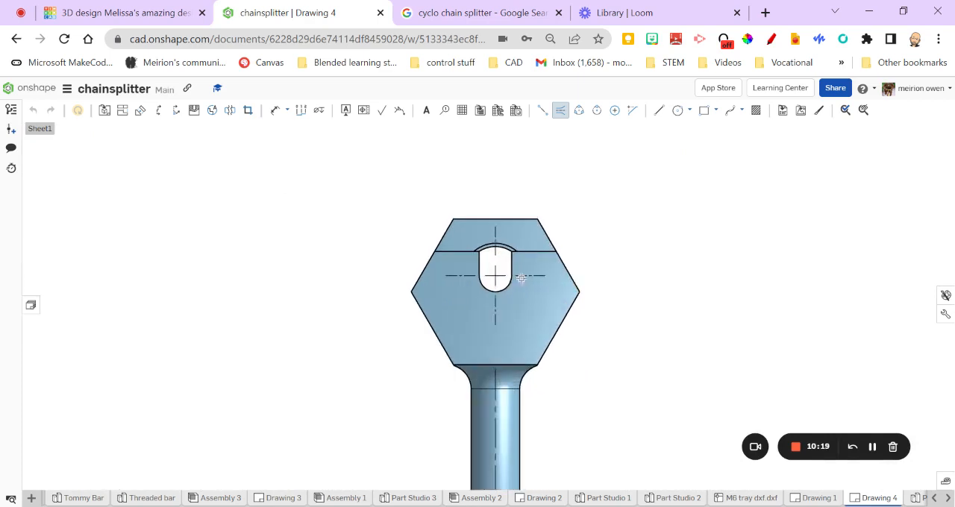
left_click(287, 110)
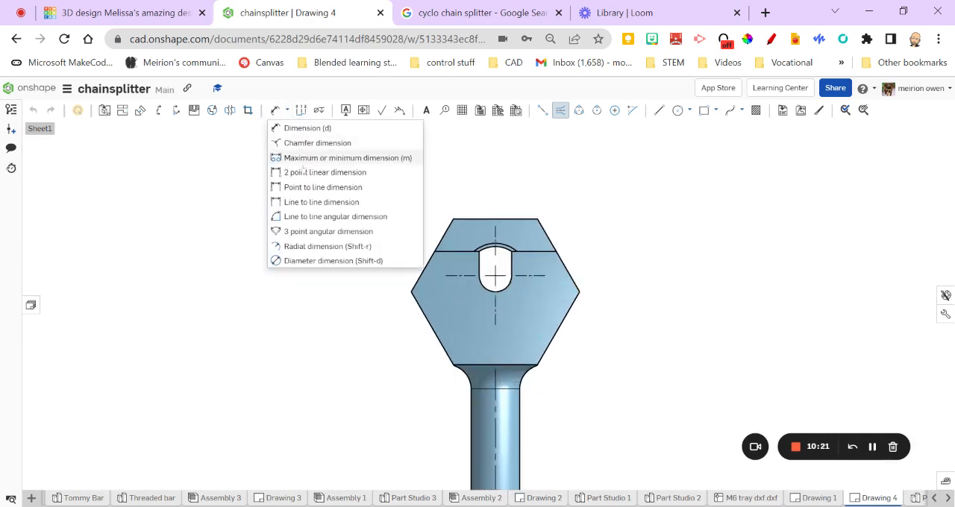
left_click(321, 261)
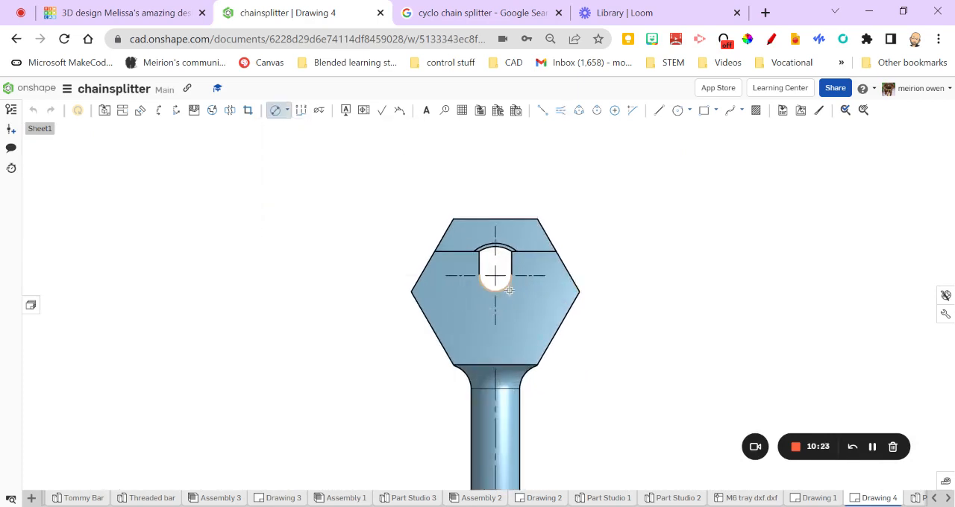
left_click(508, 290)
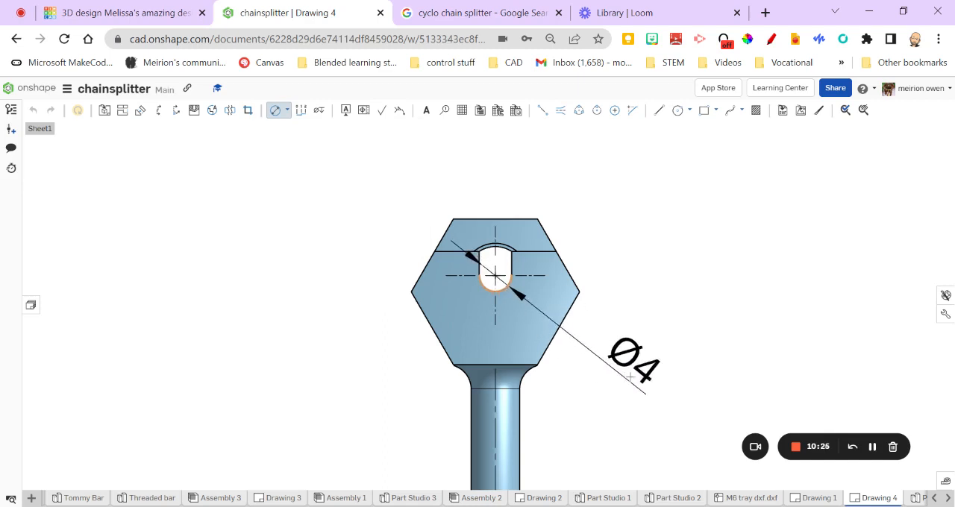
left_click(674, 352)
Dimension the hexagon's height between its upper and lower flats in the end view, placing it to the left of the view
scroll(535, 270, "down", 3)
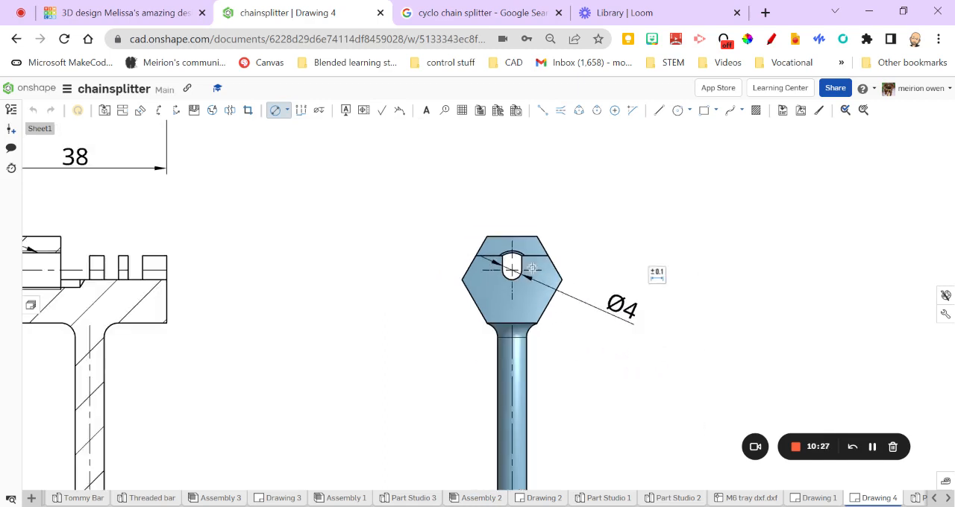
left_click(286, 110)
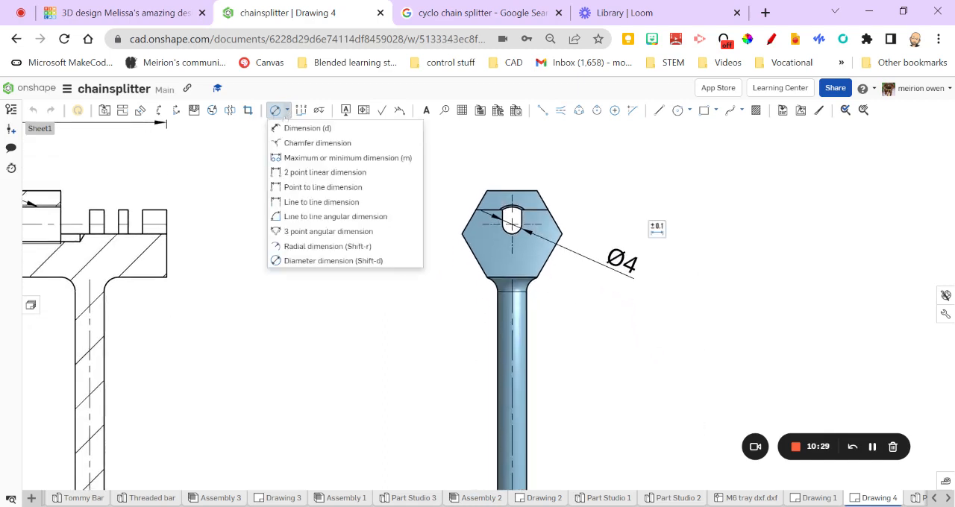
left_click(349, 144)
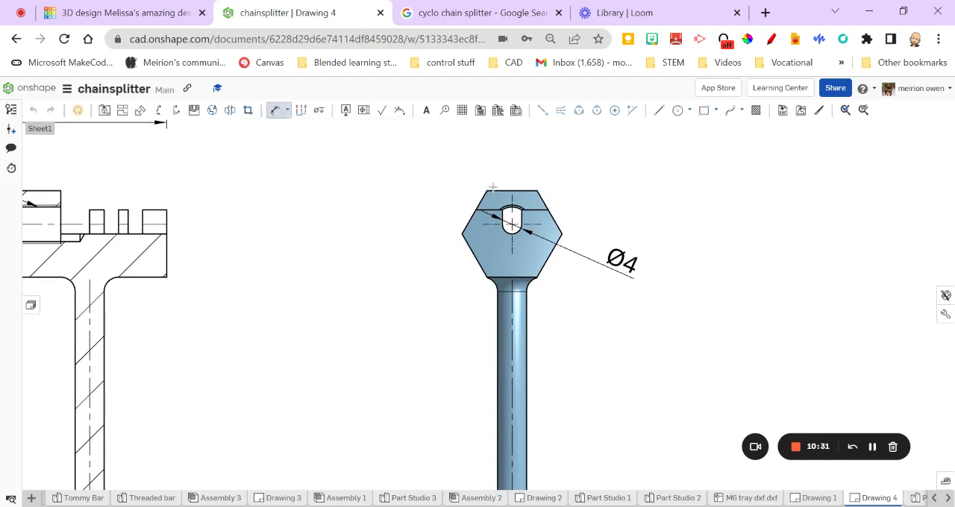
left_click(497, 191)
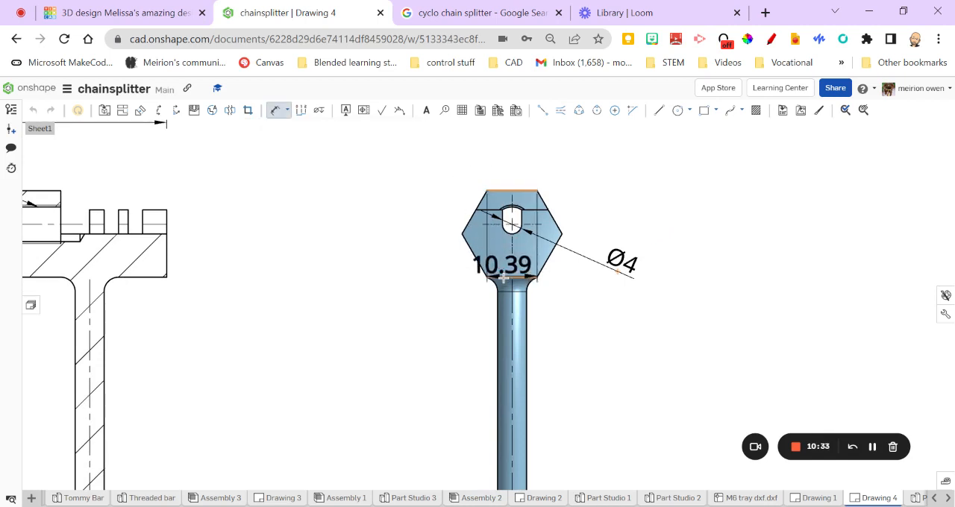
left_click(489, 277)
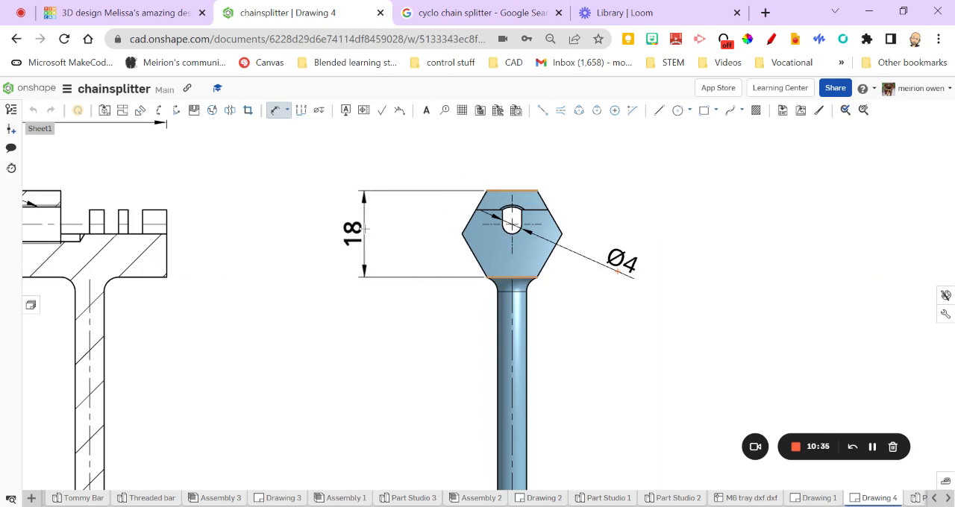
left_click(364, 229)
Give the hexagon's height dimension in the end view a tolerance of ±0.25 mm
scroll(472, 233, "down", 3)
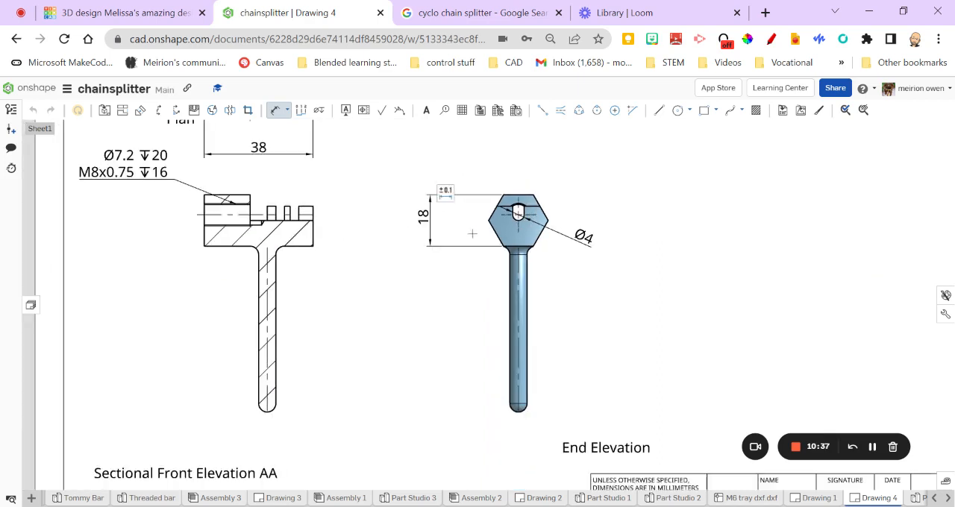
left_click(445, 190)
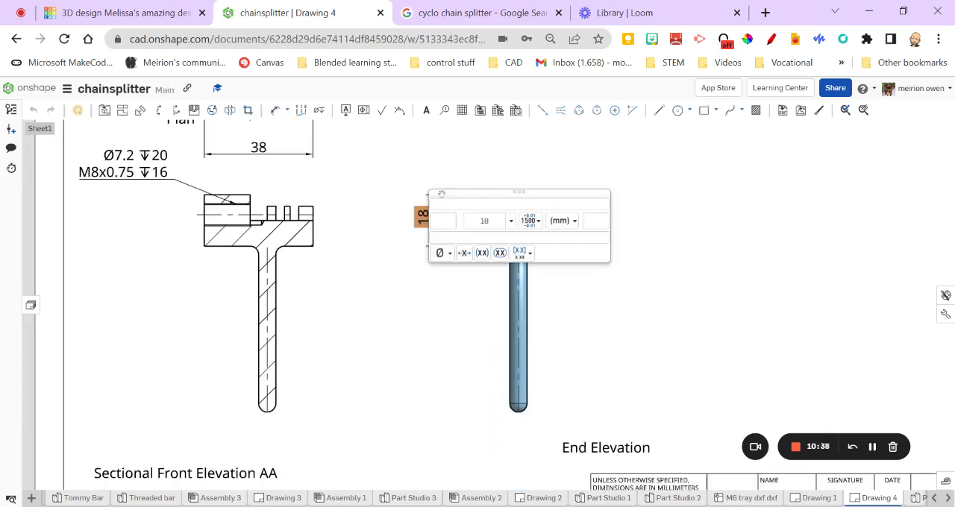
left_click(626, 177)
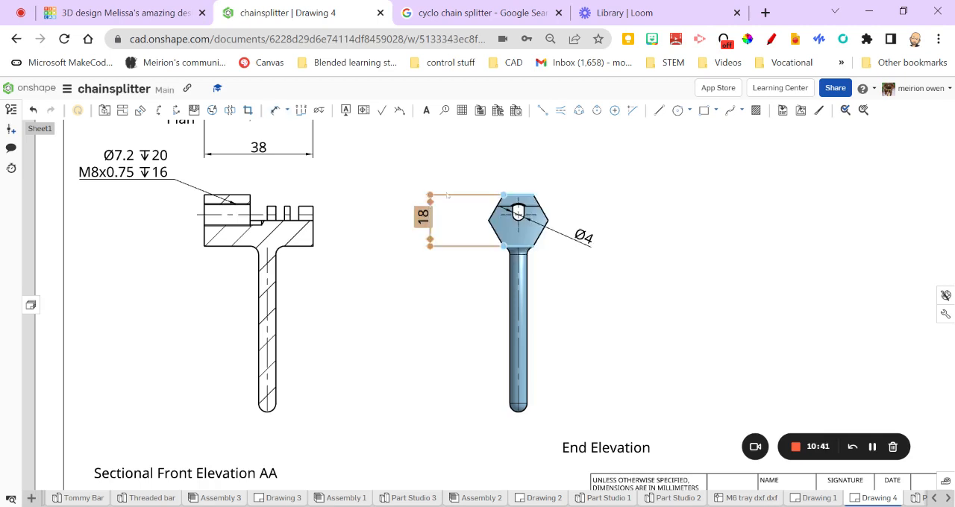
left_click(446, 189)
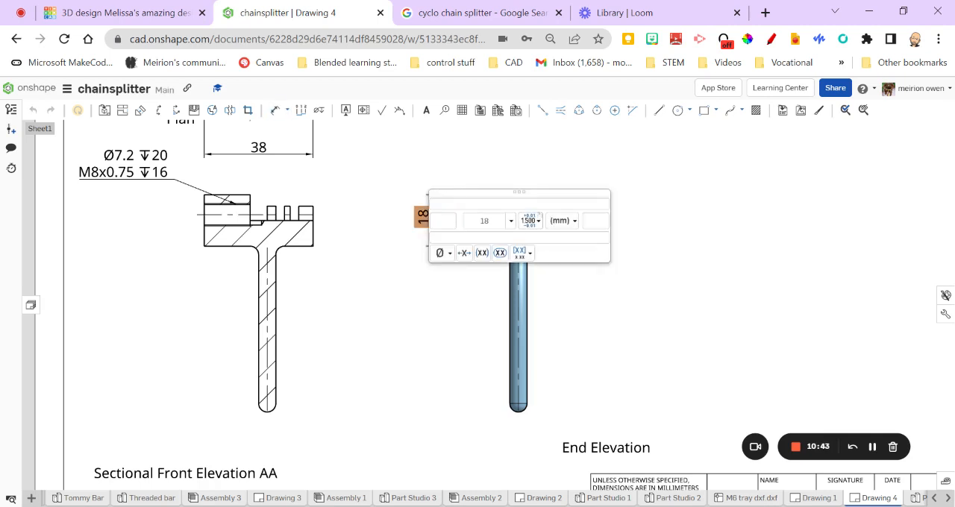
left_click(512, 221)
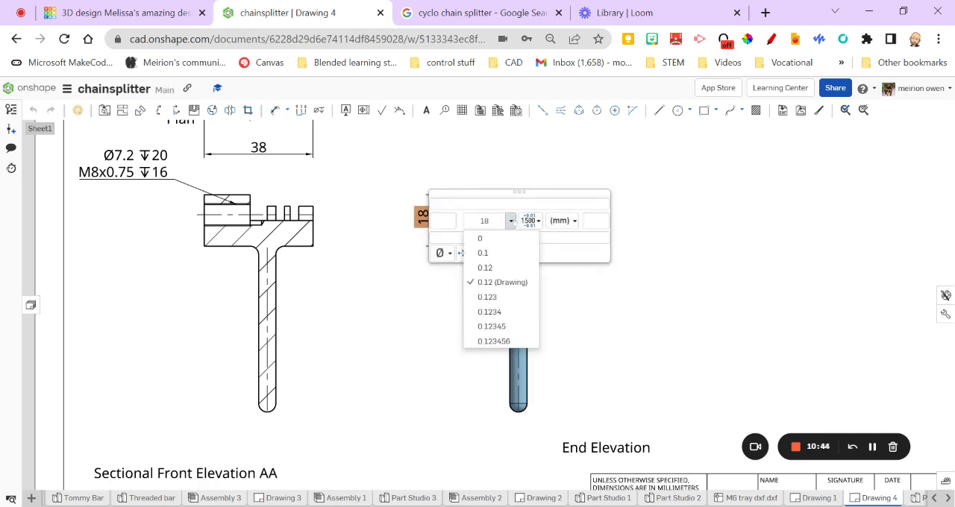
left_click(529, 221)
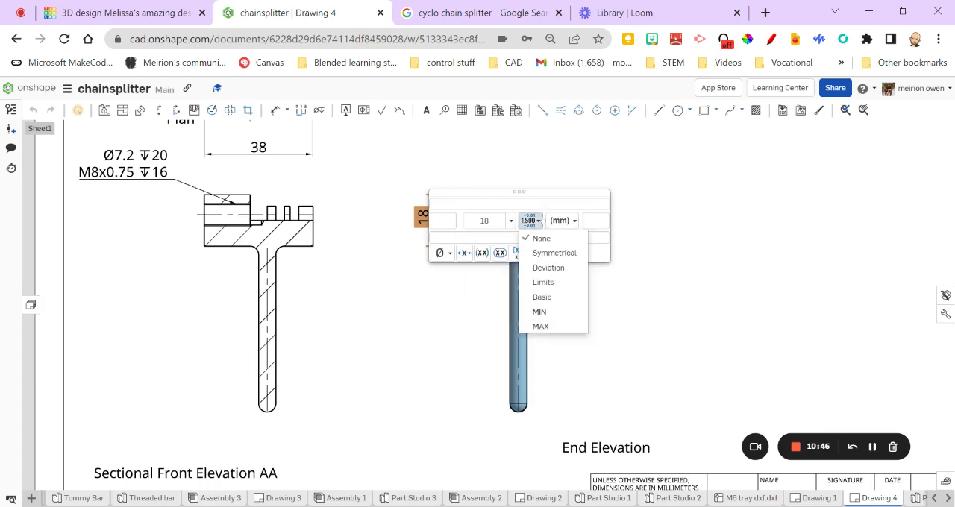
left_click(550, 268)
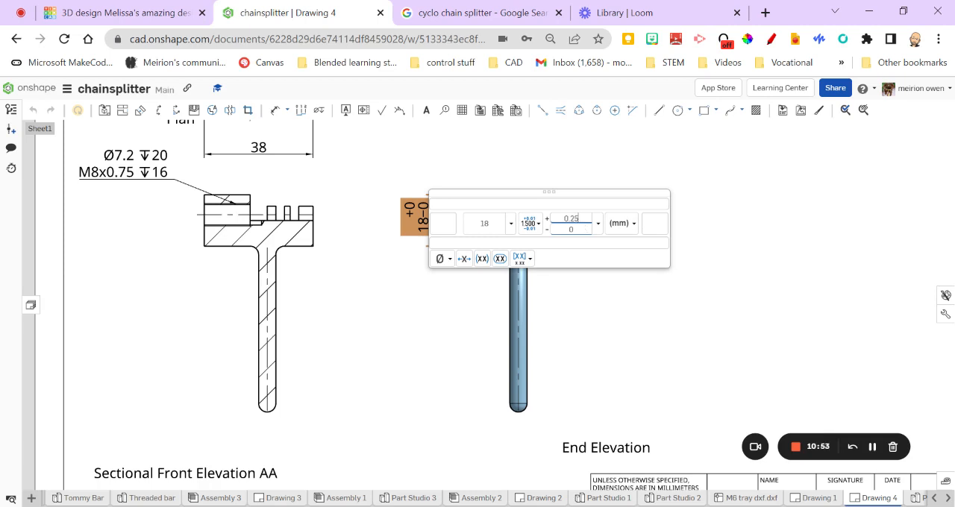
left_click(581, 231)
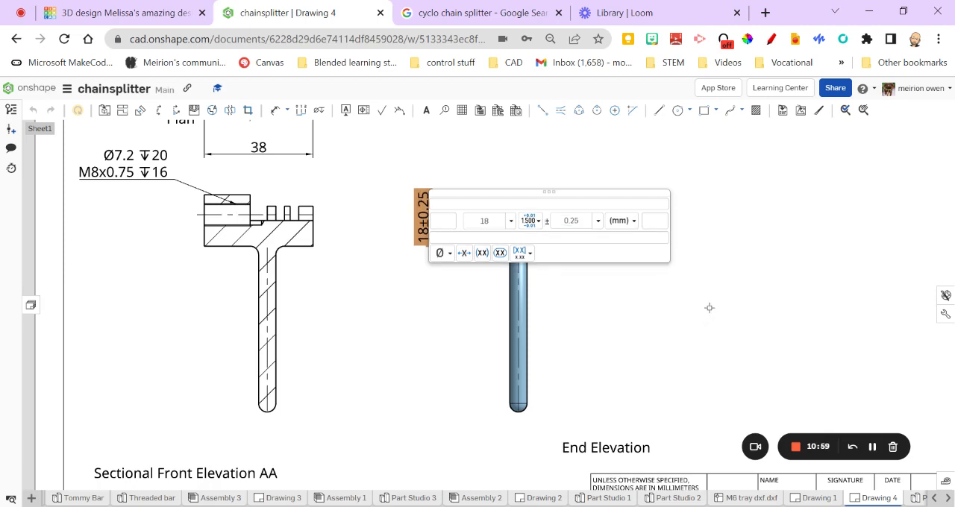
key("Return")
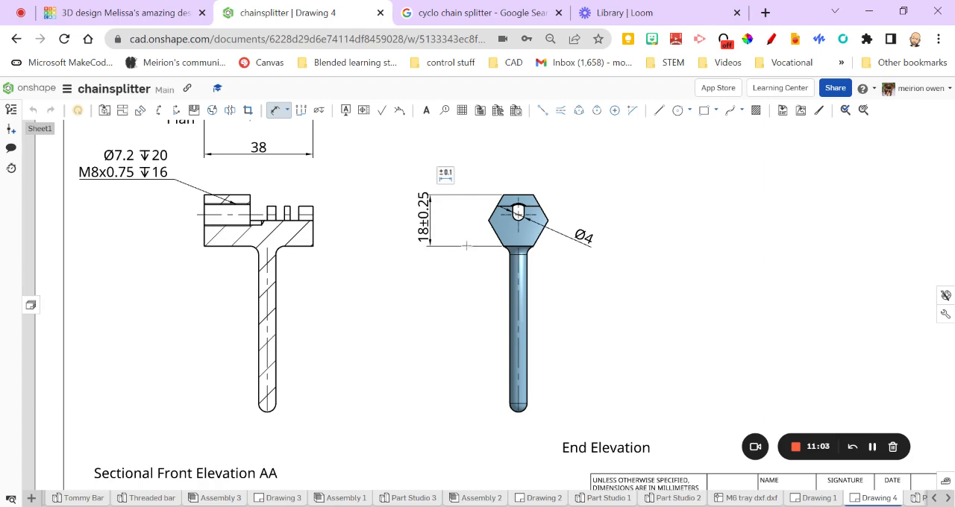
key("Escape")
Insert an isometric view of the part at the sheet's 1:1 scale, placing it above and to the right of the end view
scroll(522, 321, "down", 5)
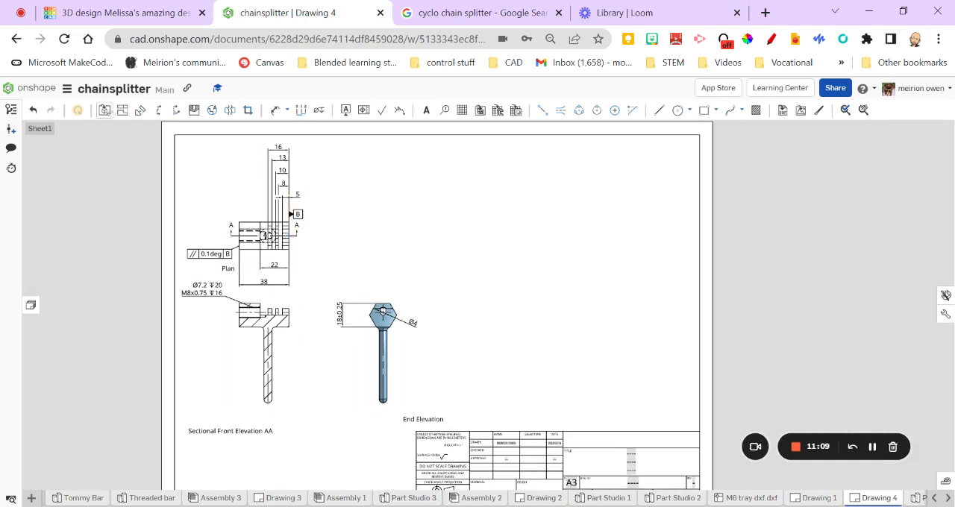
left_click(107, 113)
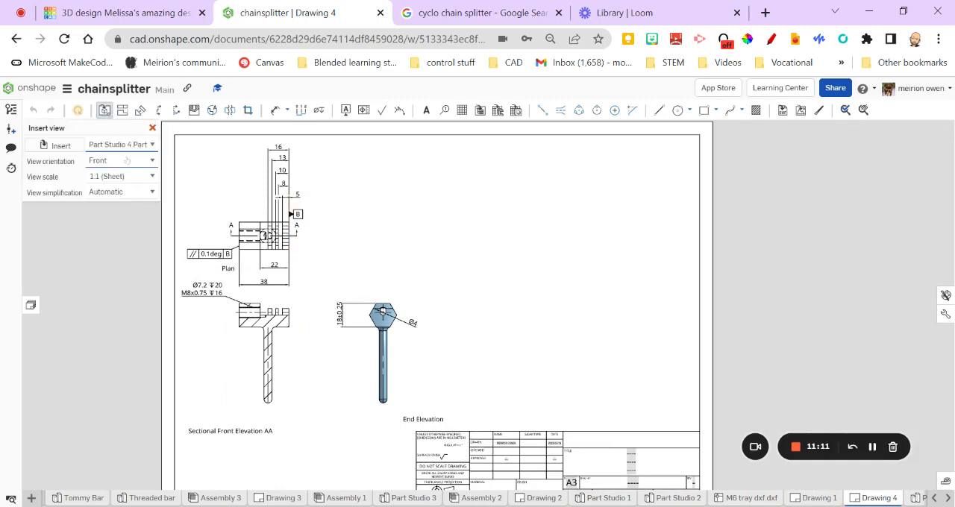
left_click(127, 241)
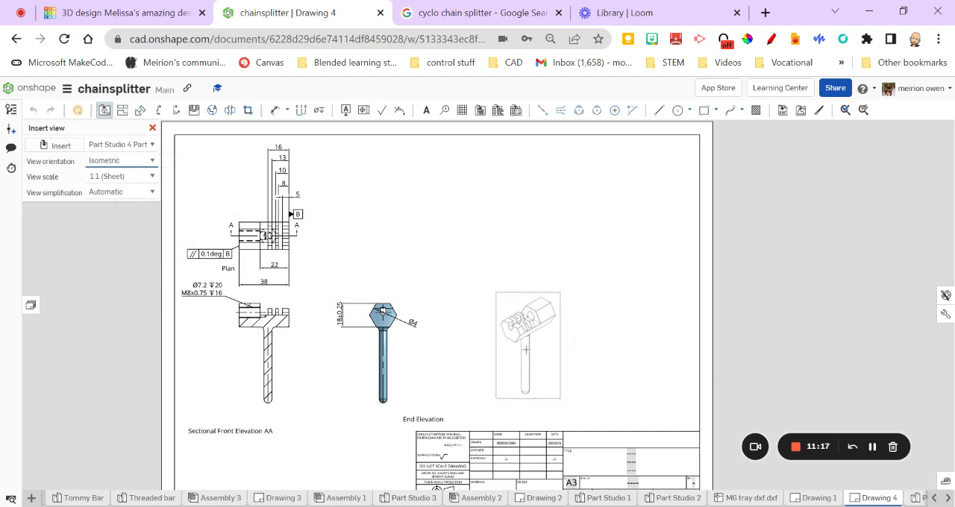
scroll(463, 373, "down", 3)
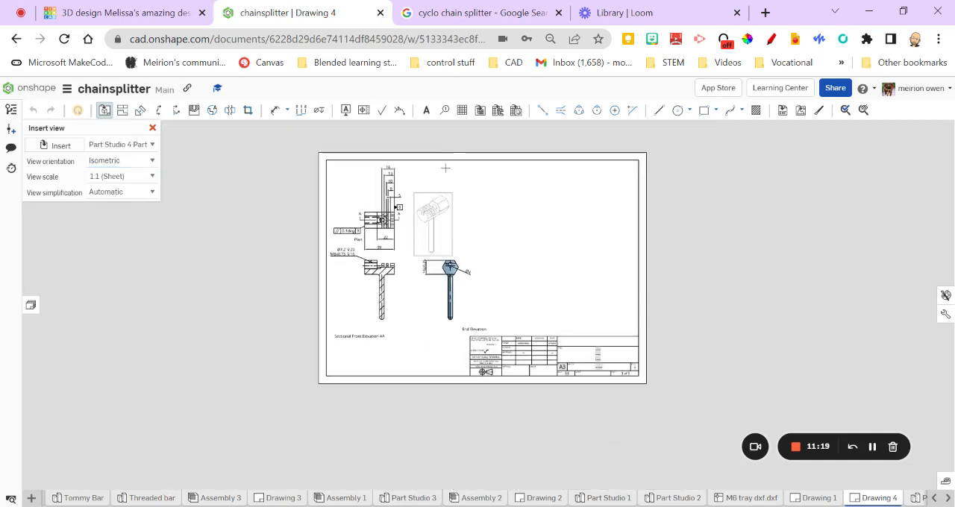
left_click(513, 190)
scroll(513, 190, "up", 5)
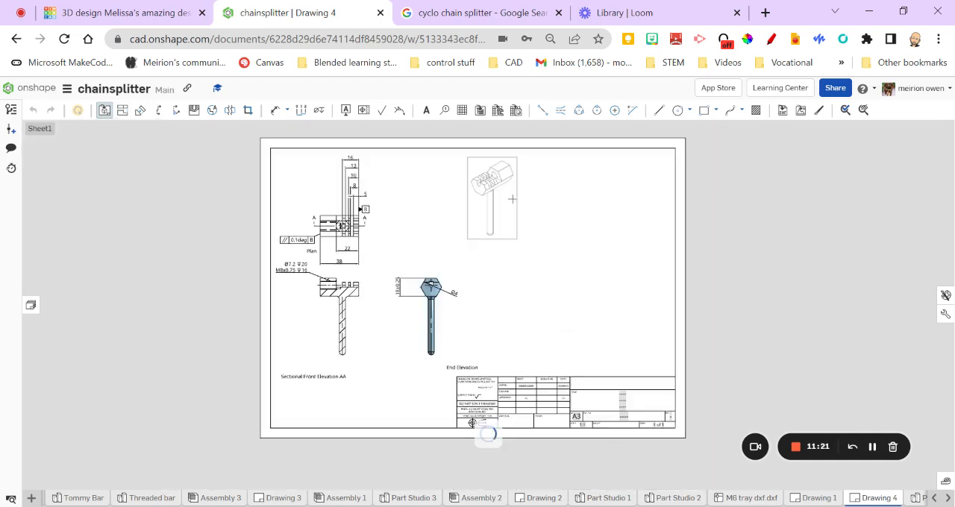
scroll(506, 215, "down", 5)
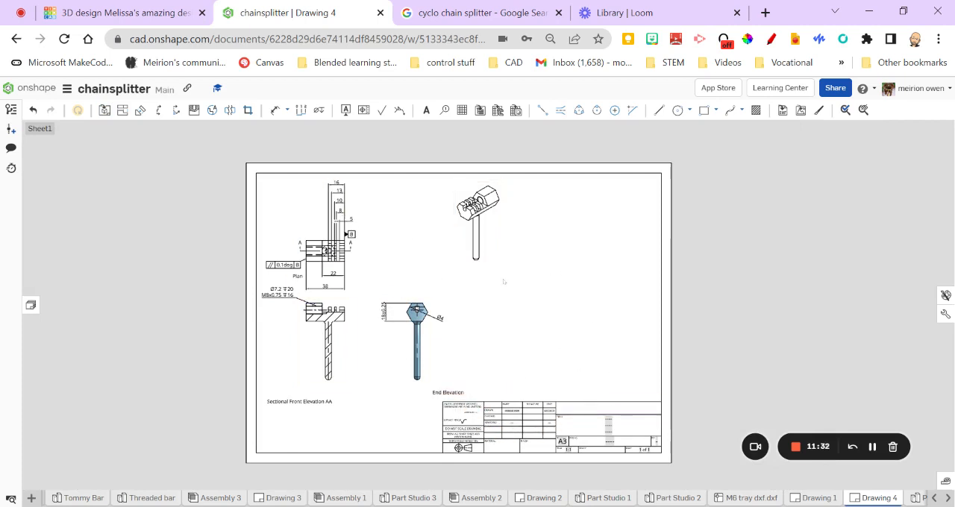
Add a note with the author's title and surname in the empty box above the title field of the title block
scroll(588, 346, "up", 5)
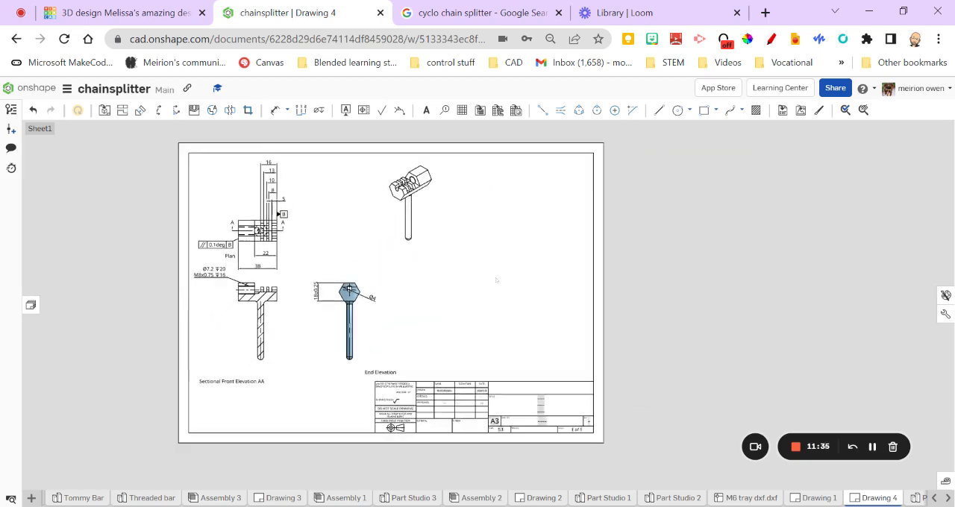
middle_click_drag(563, 331, 510, 203)
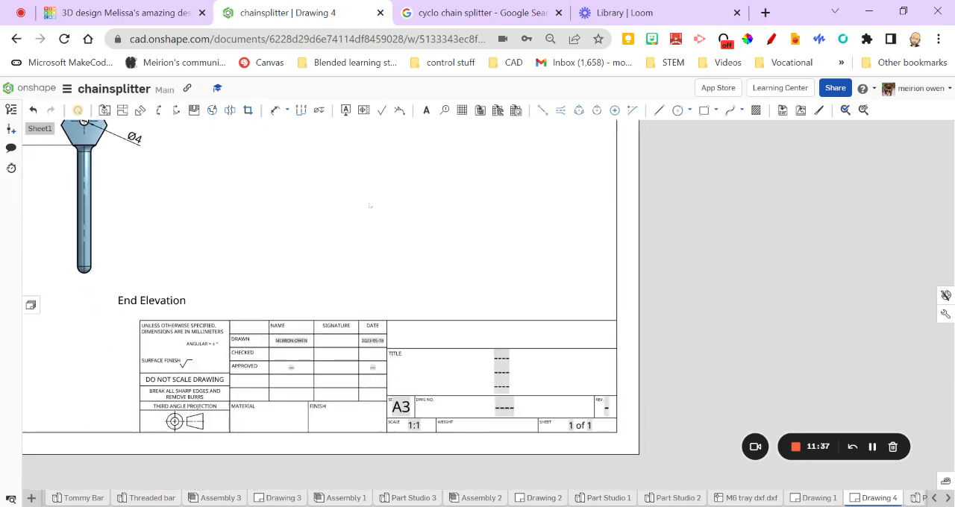
left_click(426, 110)
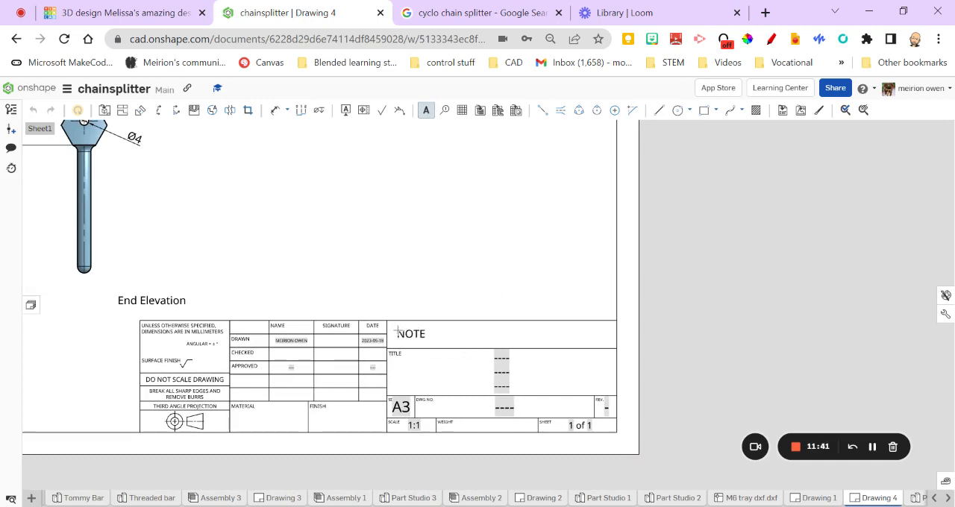
left_click(399, 329)
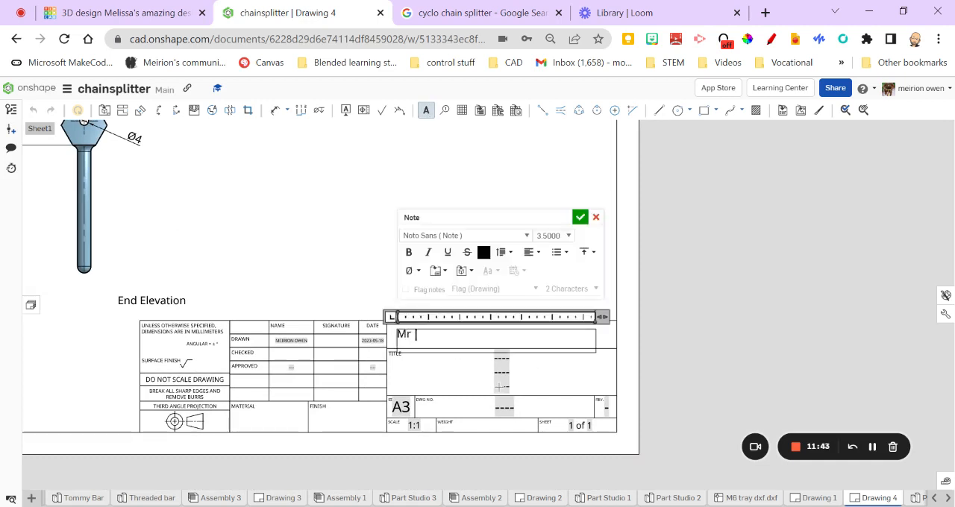
type("Mr Owen")
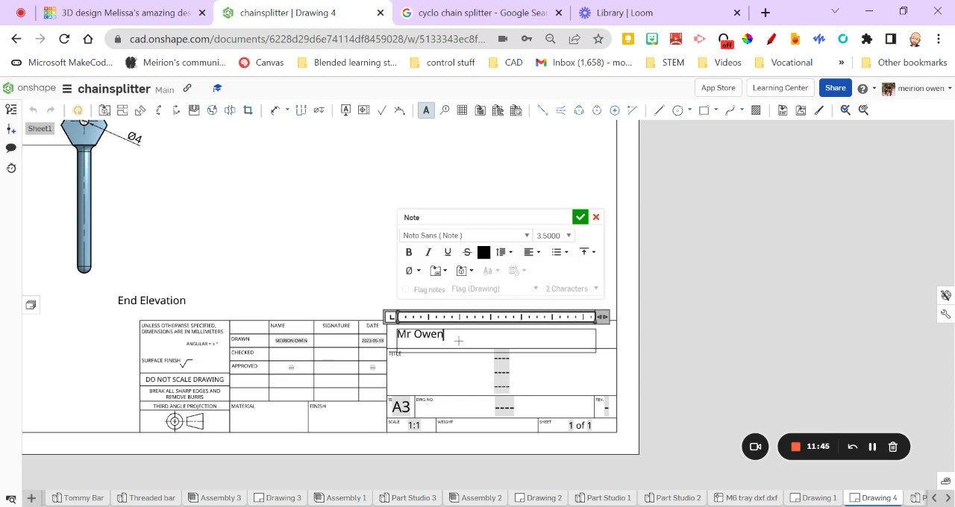
Set the name note's text height to 8 and make it bold
key("ctrl+a")
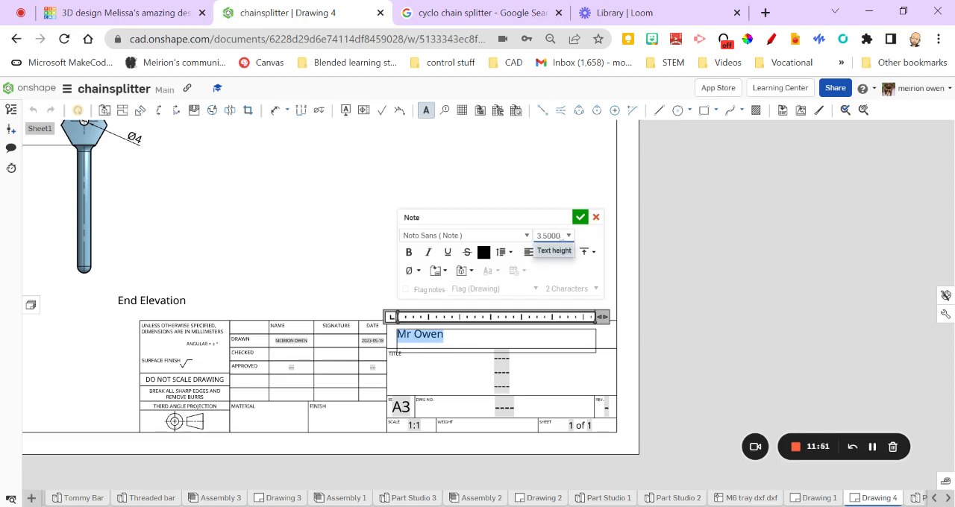
left_click_drag(561, 236, 503, 234)
type("8")
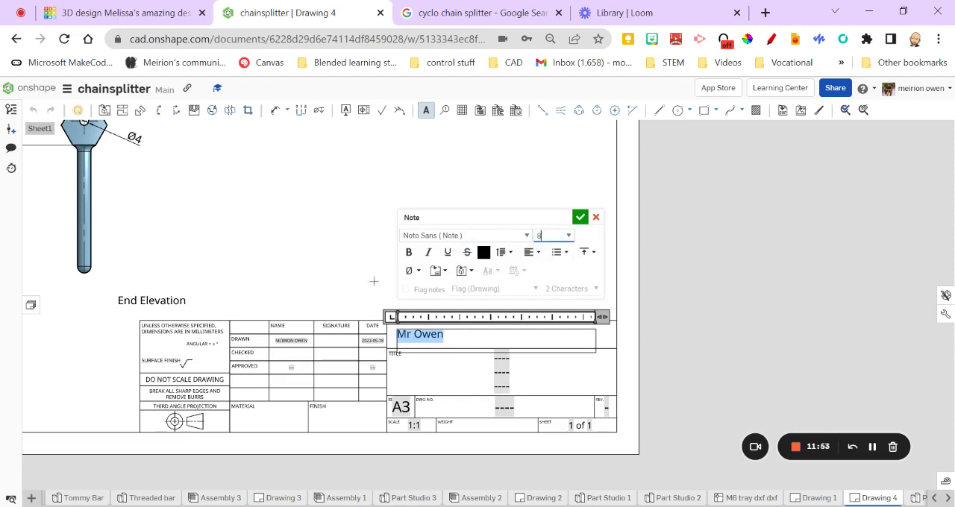
left_click(408, 252)
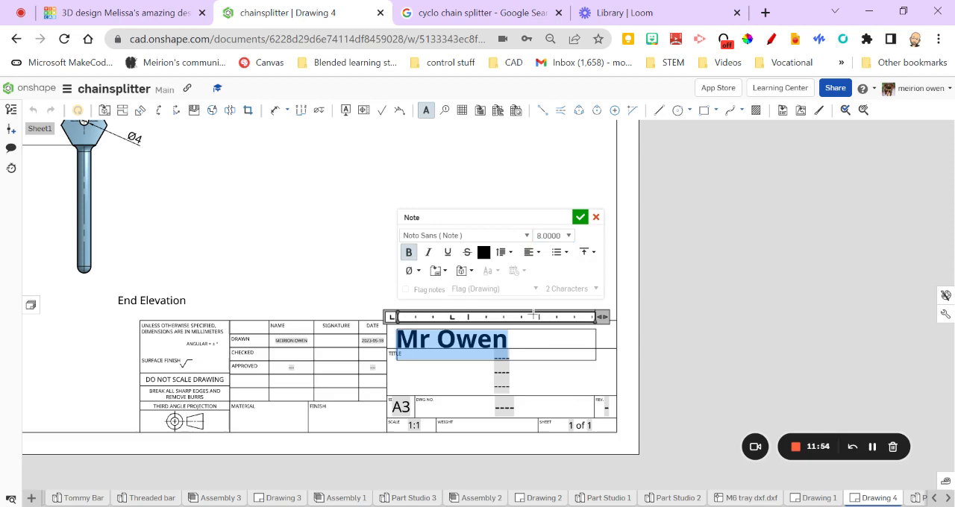
left_click(580, 217)
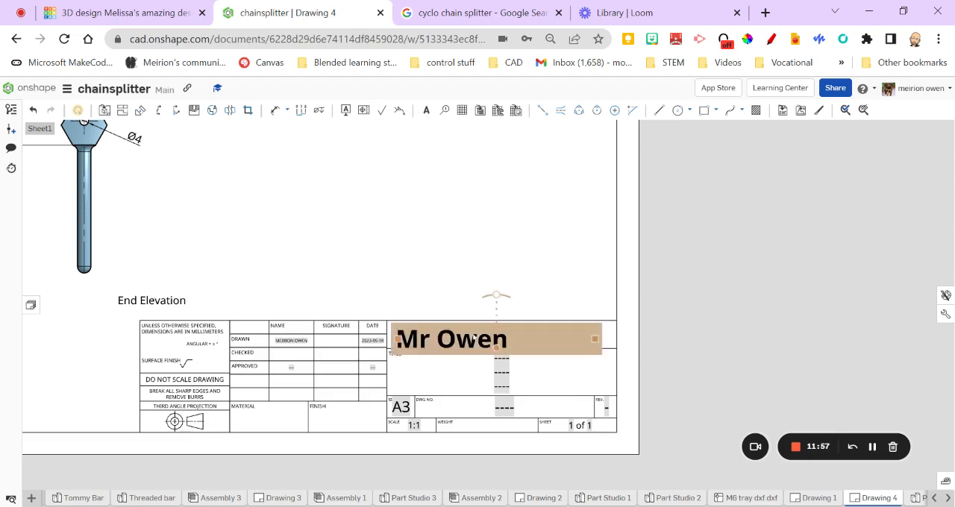
Move the name note slightly up and to the right so it fits inside the empty title block box
left_click_drag(473, 340, 489, 335)
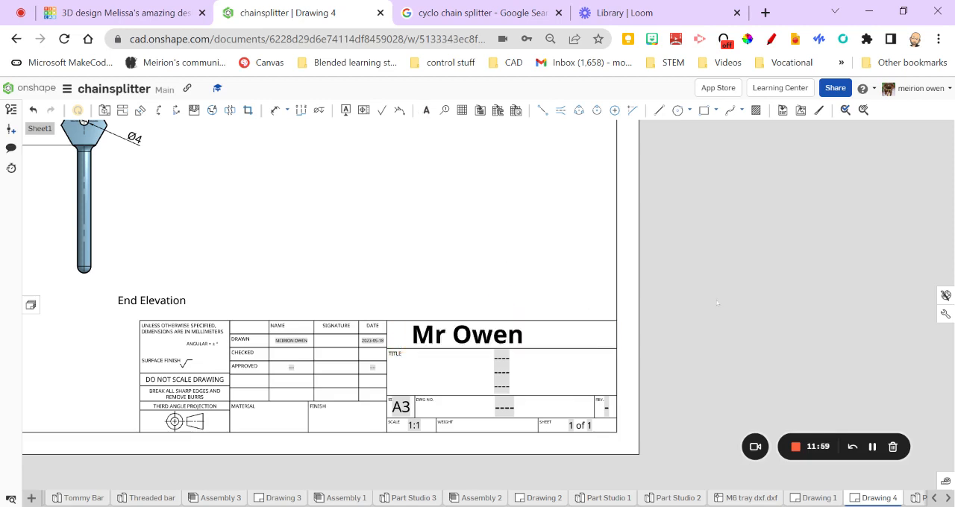
scroll(362, 292, "down", 3)
middle_click_drag(344, 252, 521, 385)
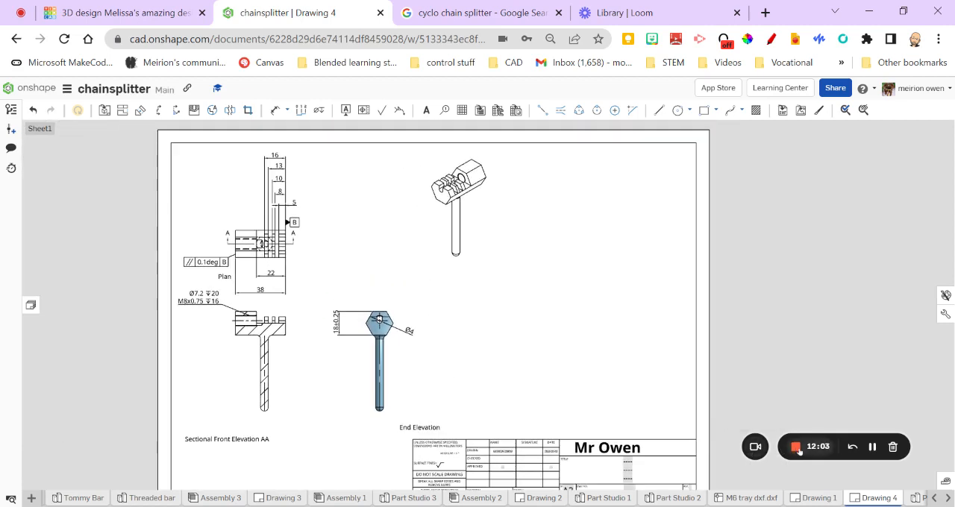